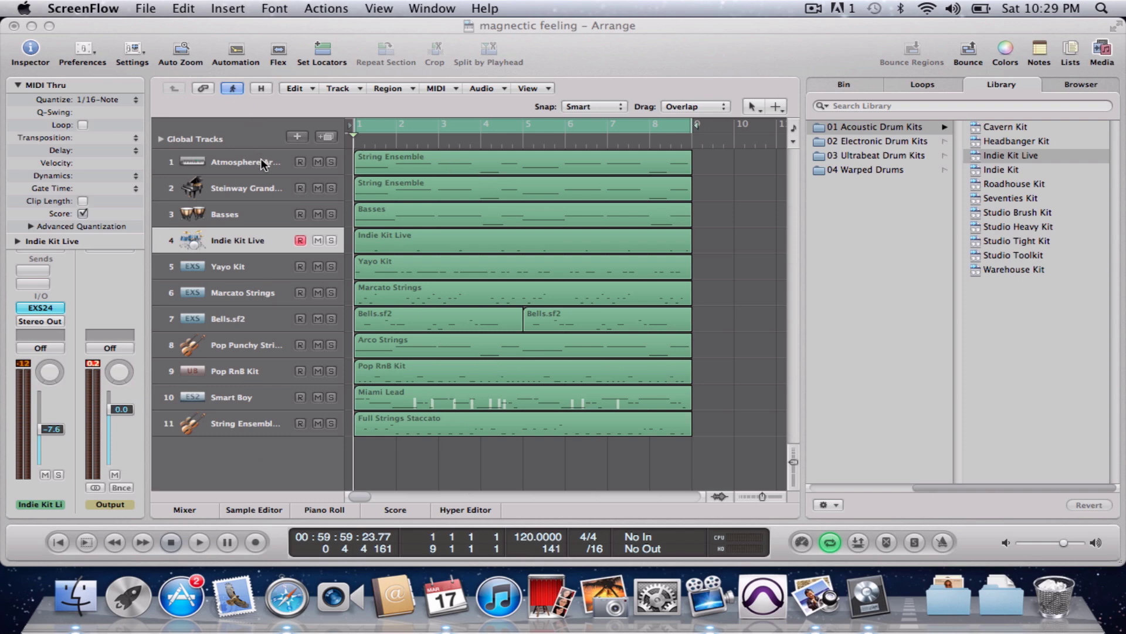
# - Play the arrangement with Atmosphere Artifacts soloed, adding the Steinway Grand, Yayo Kit, Indie Kit Live and Pop RnB Kit tracks to the solo
pyautogui.click(409, 154)
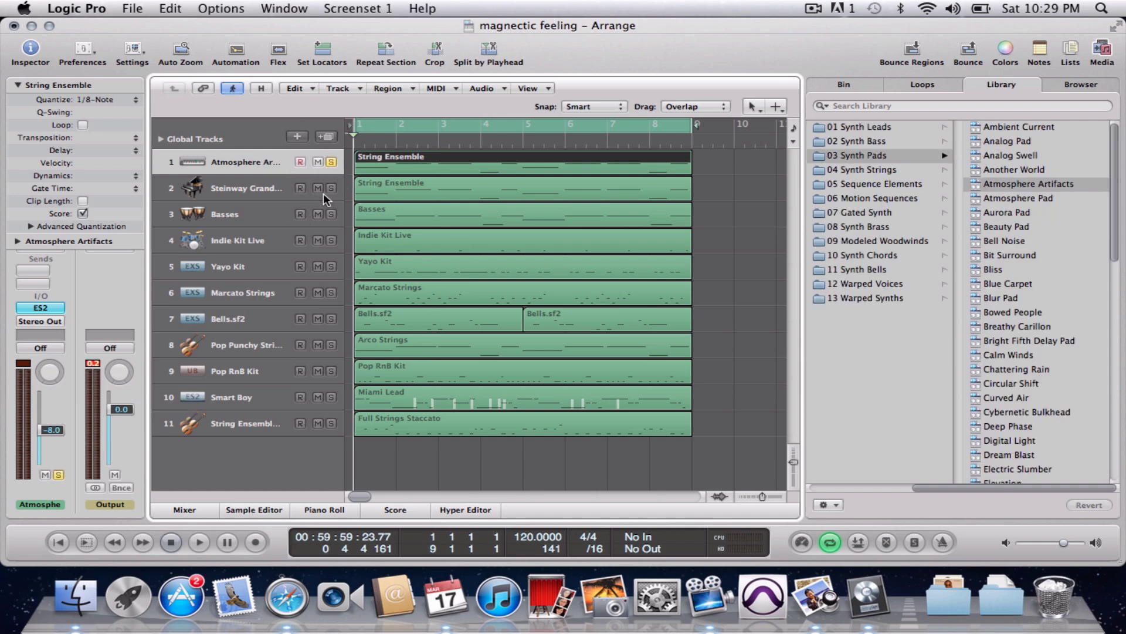
pyautogui.press('space')
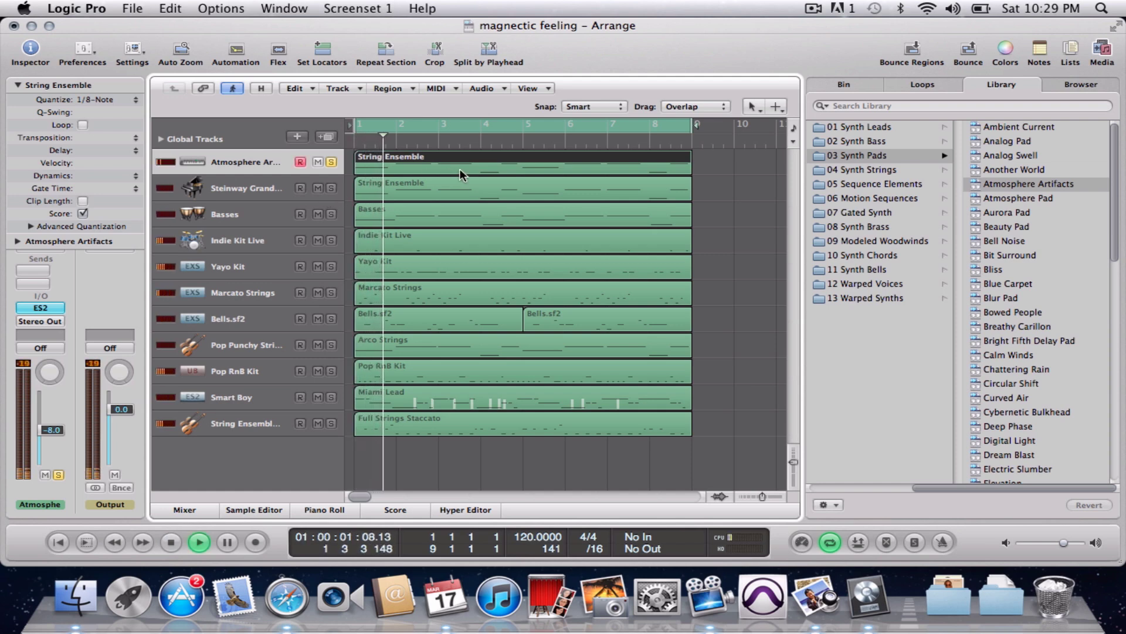
pyautogui.click(331, 188)
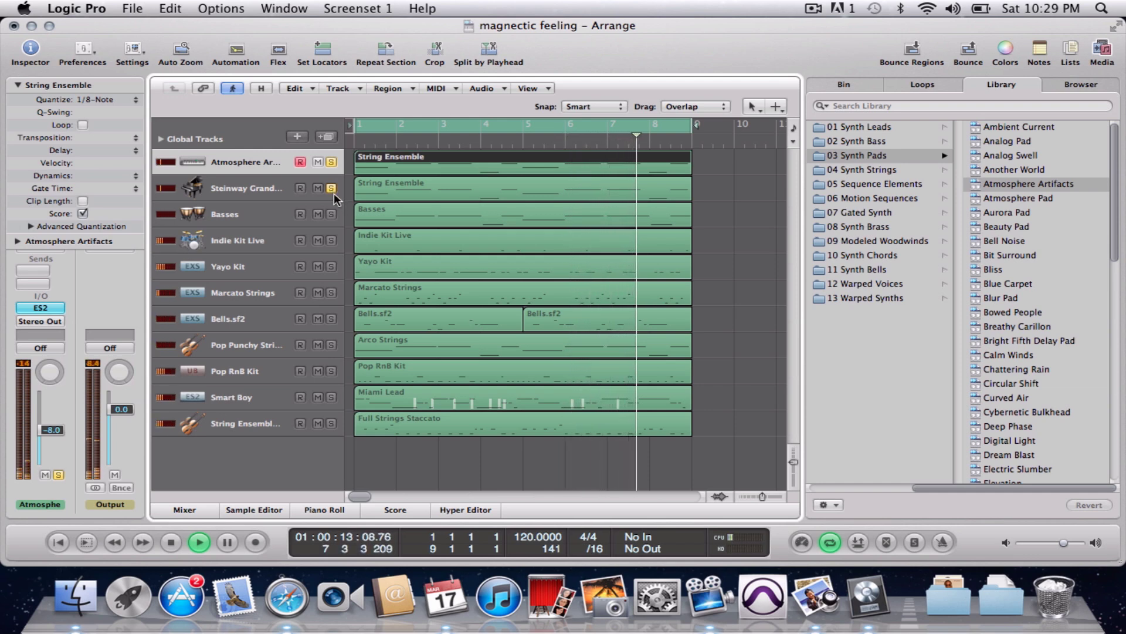
pyautogui.click(331, 267)
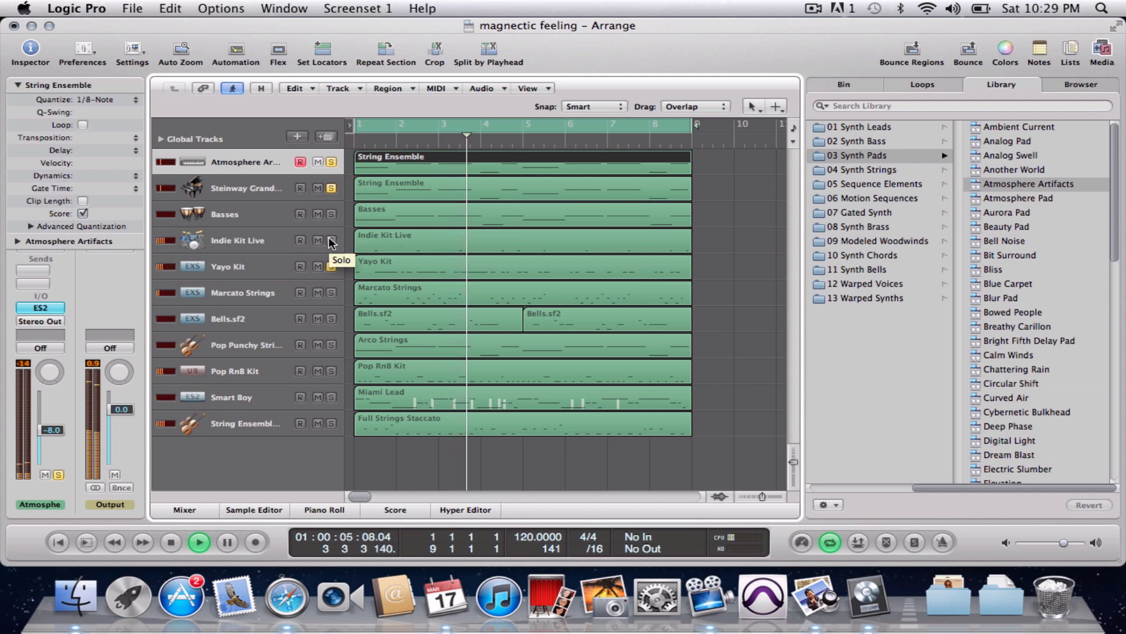
pyautogui.click(331, 240)
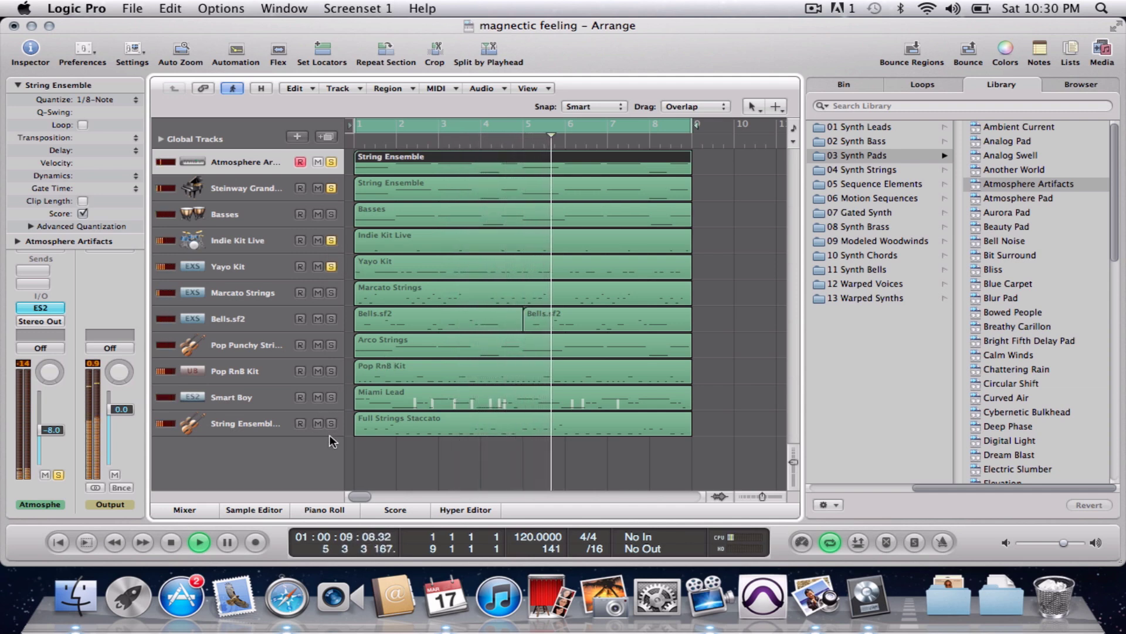
pyautogui.click(332, 370)
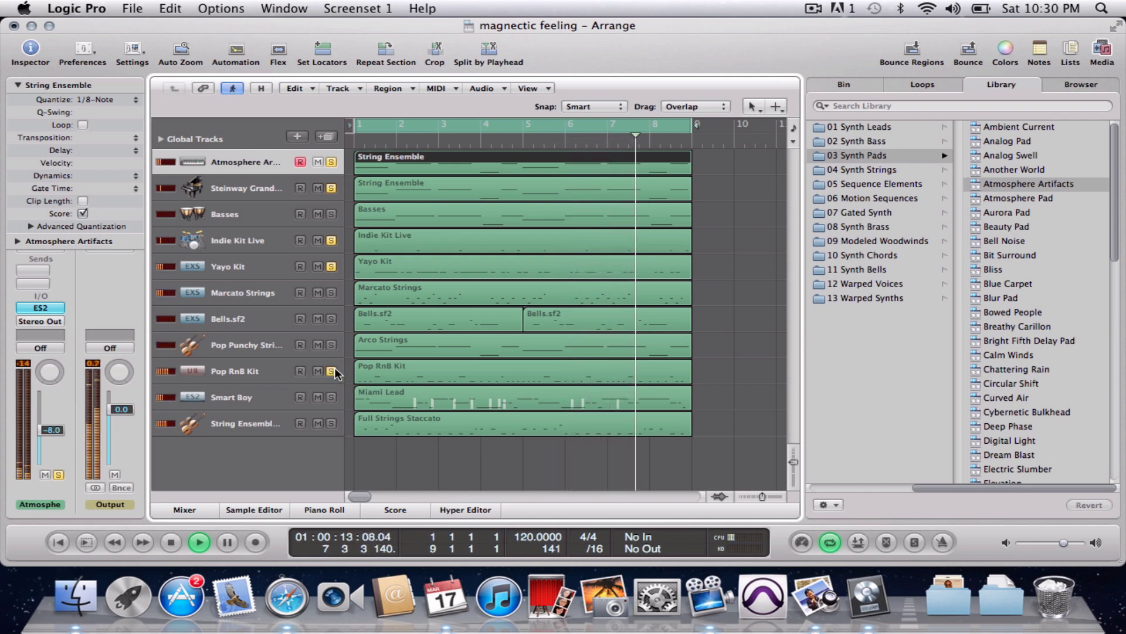
# - Also solo the Bells.sf2, Basses, Marcato Strings, Pop Punchy, Smart Boy and String Ensemble tracks one by one, and stop playback
pyautogui.click(332, 319)
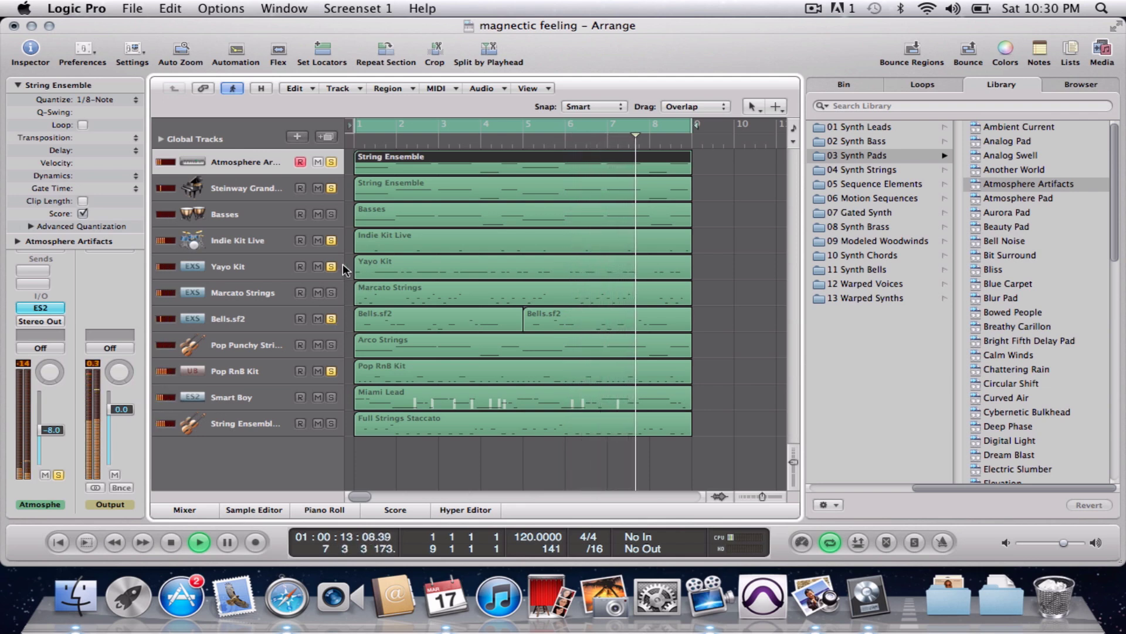
pyautogui.click(333, 214)
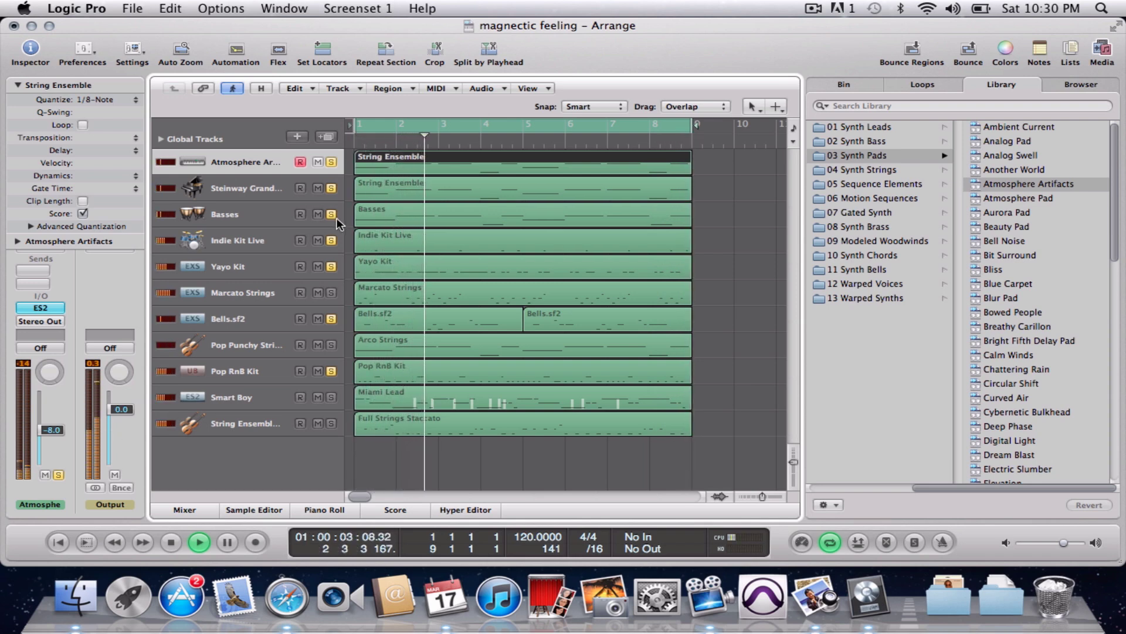
pyautogui.click(331, 293)
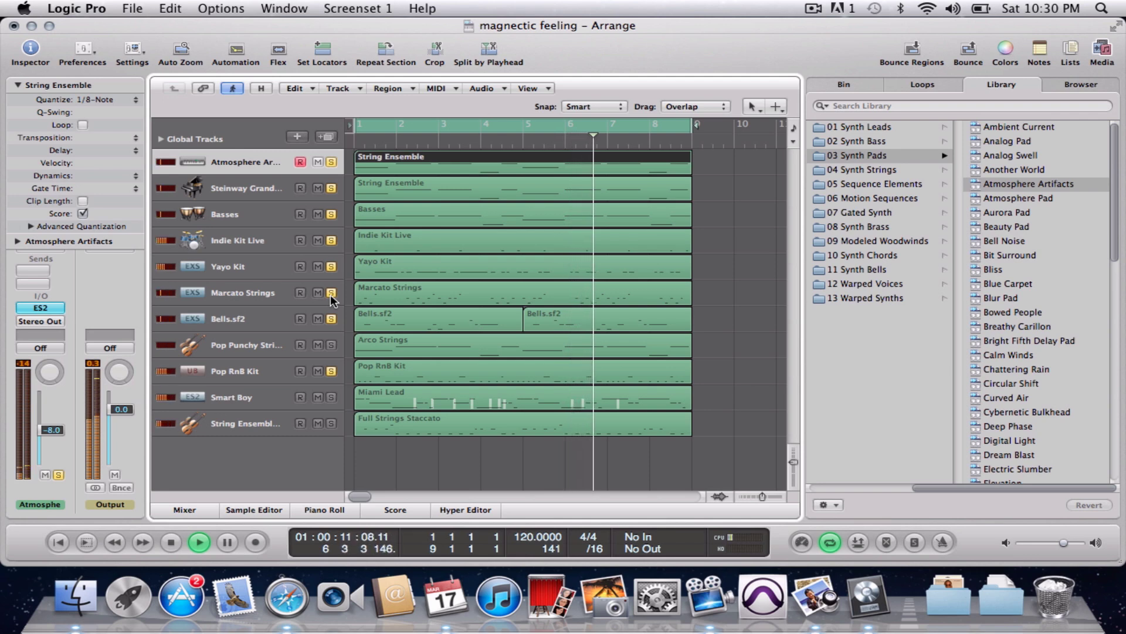
pyautogui.click(332, 345)
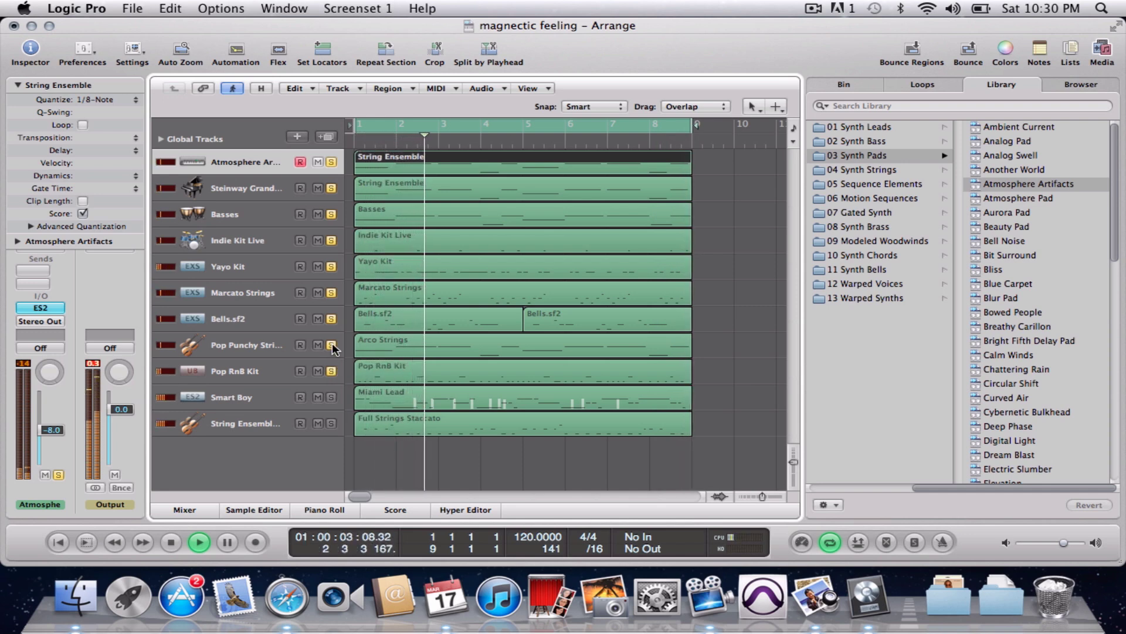
pyautogui.click(331, 397)
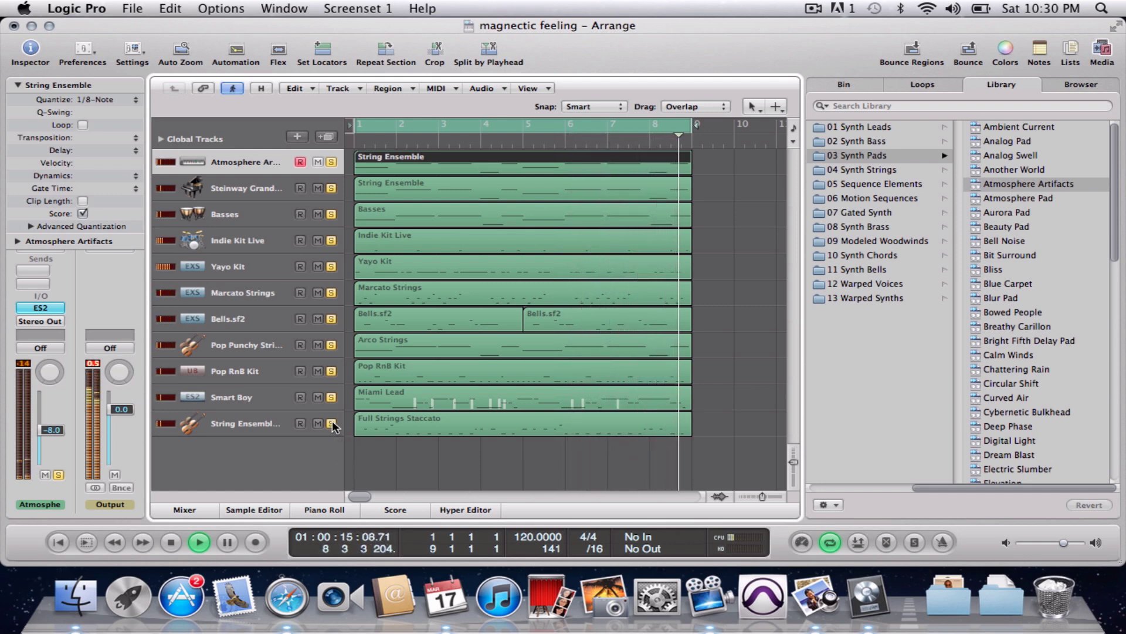
pyautogui.click(366, 466)
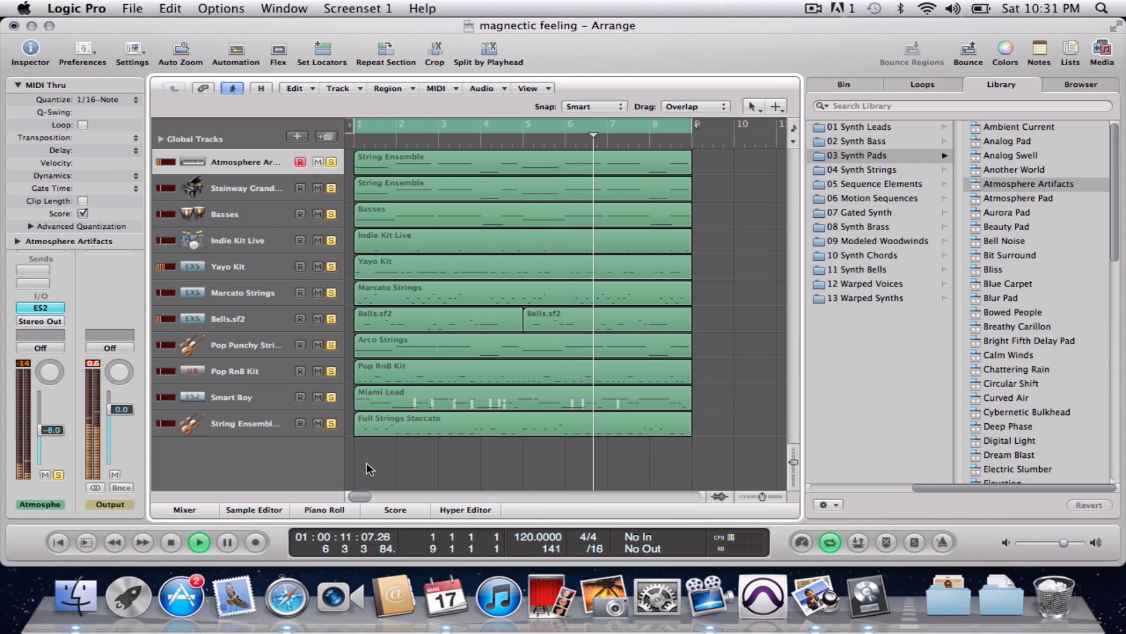
pyautogui.press('space')
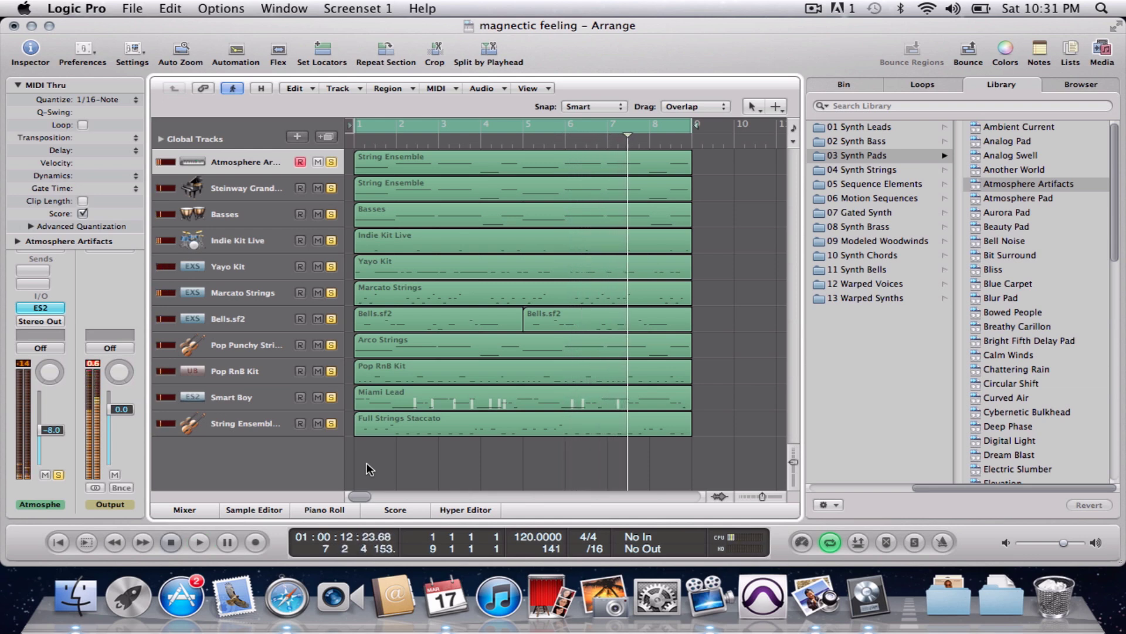
# - Turn off solo on all eleven tracks
pyautogui.click(332, 423)
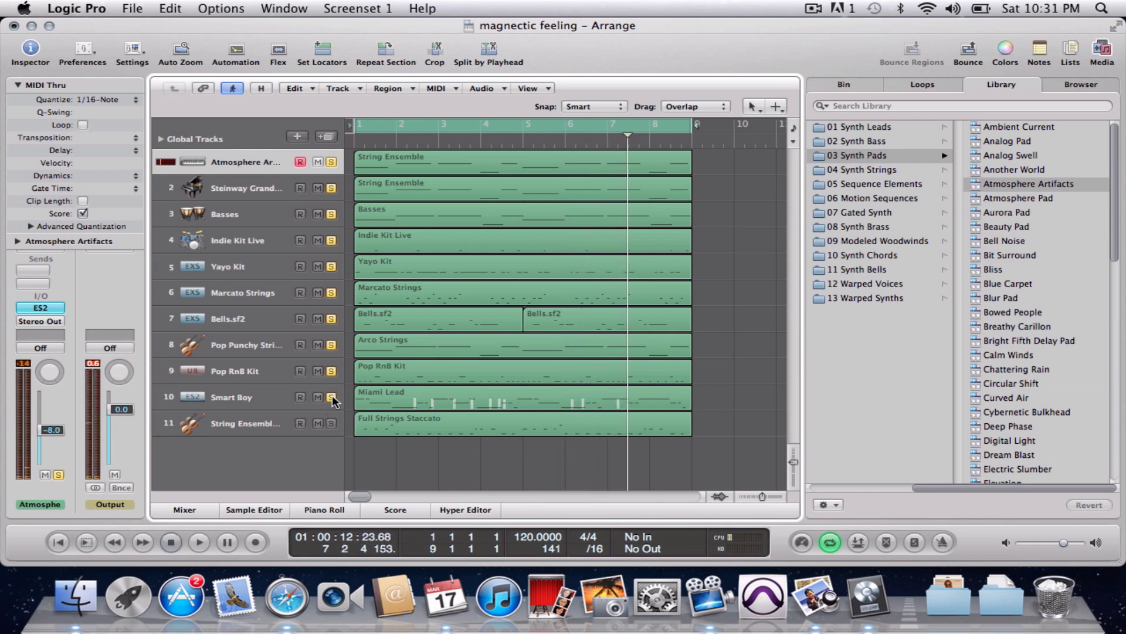
pyautogui.click(332, 397)
pyautogui.click(330, 371)
pyautogui.click(332, 215)
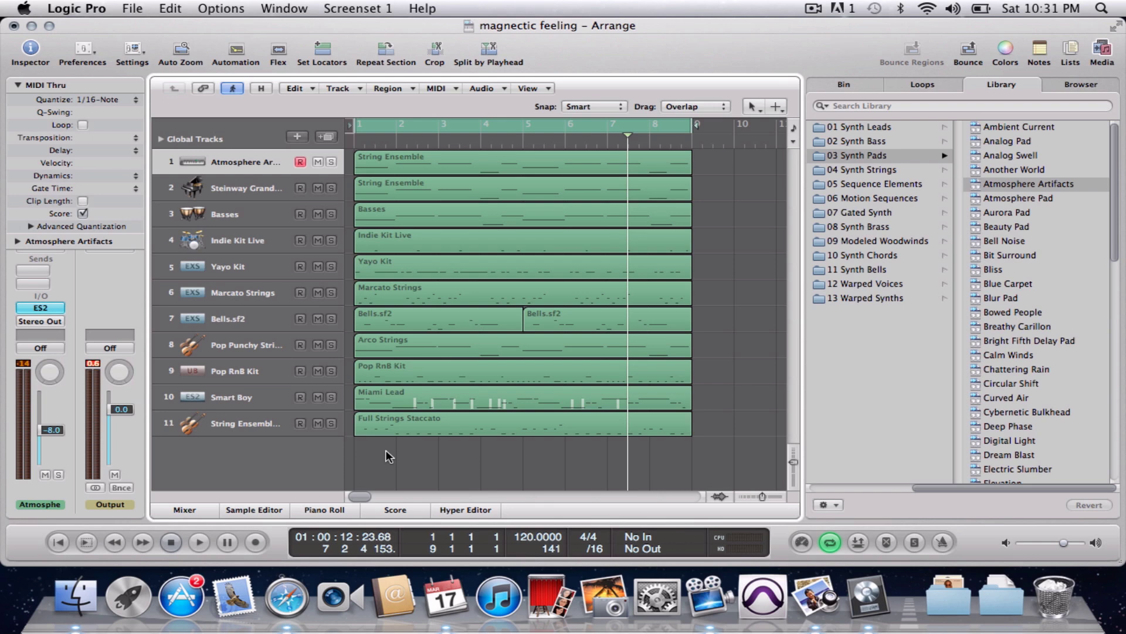
# - Move the playhead to the start of the song and play the Atmosphere Artifacts track soloed
pyautogui.click(351, 139)
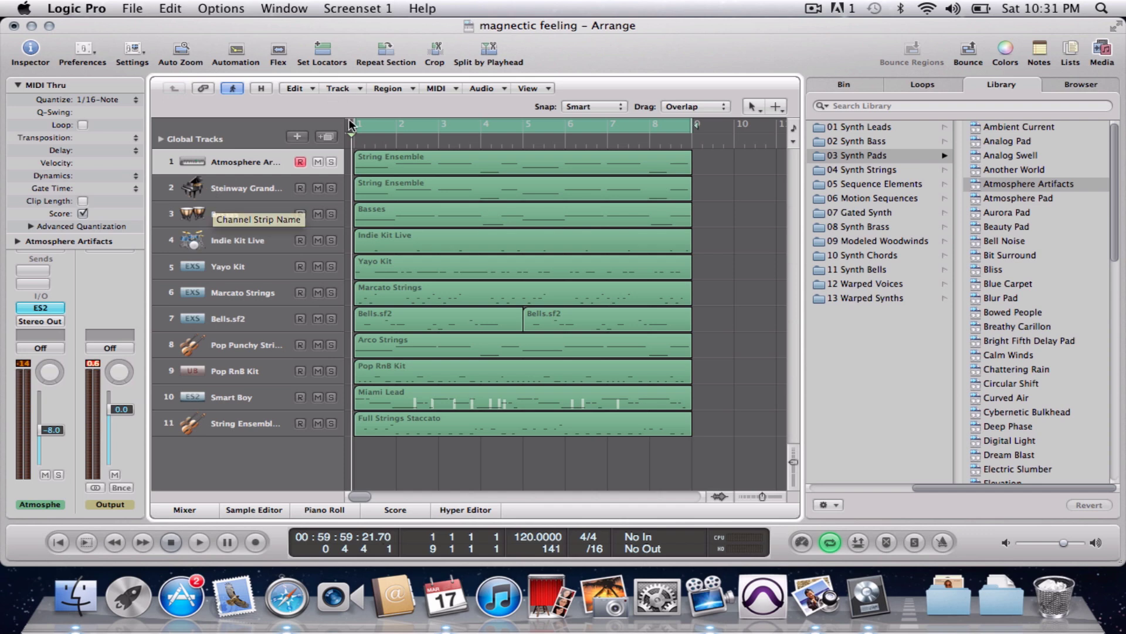
pyautogui.click(286, 164)
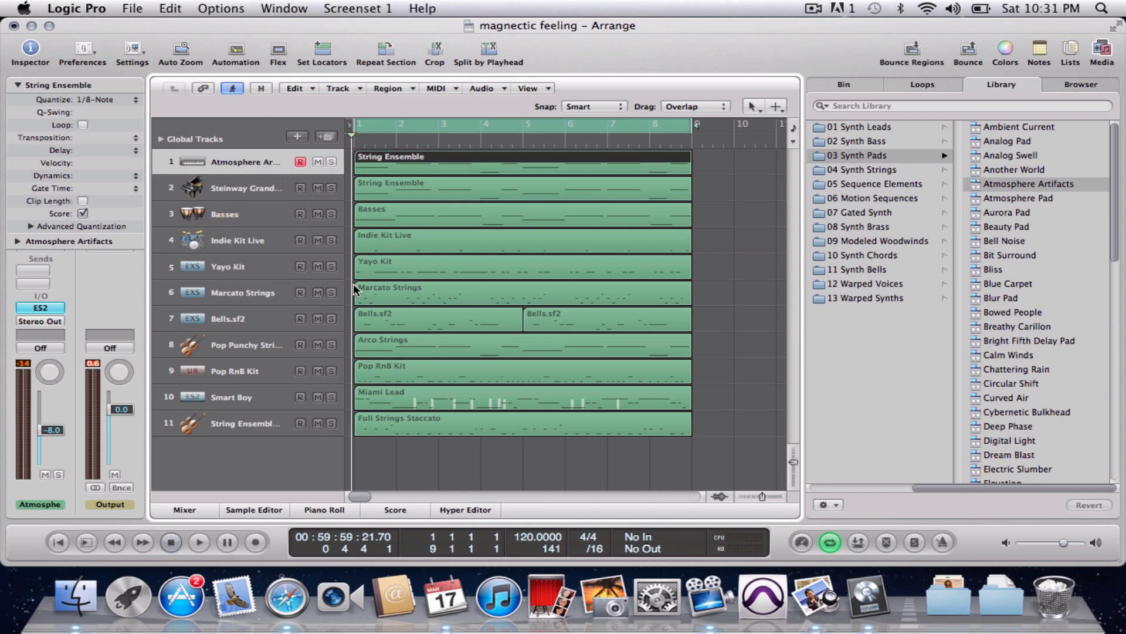
pyautogui.click(369, 459)
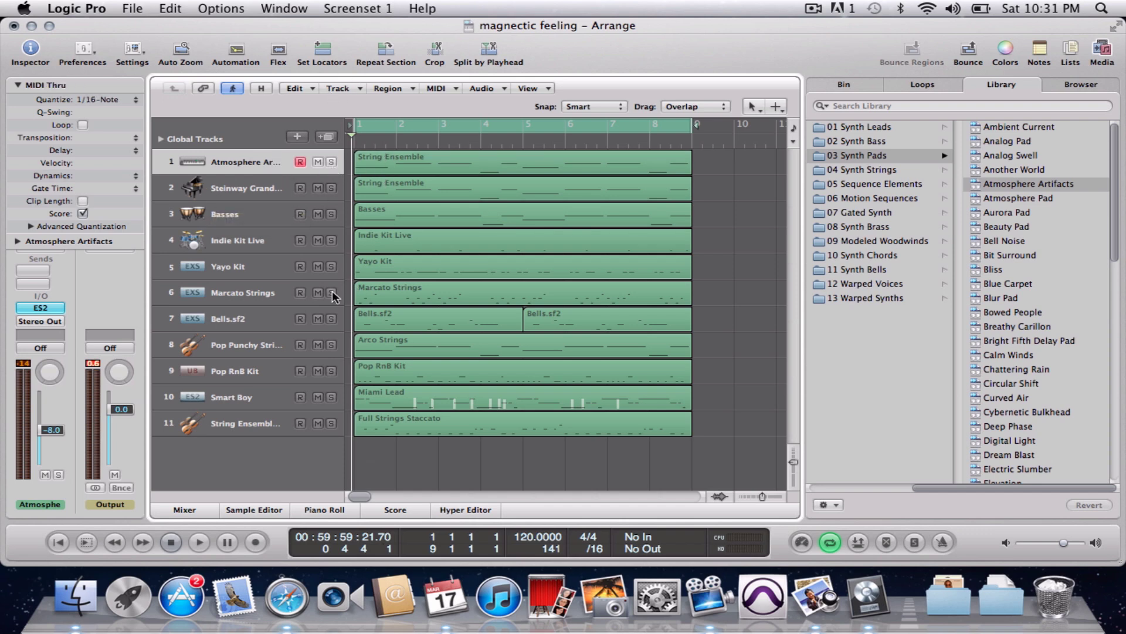
pyautogui.click(331, 162)
pyautogui.click(252, 162)
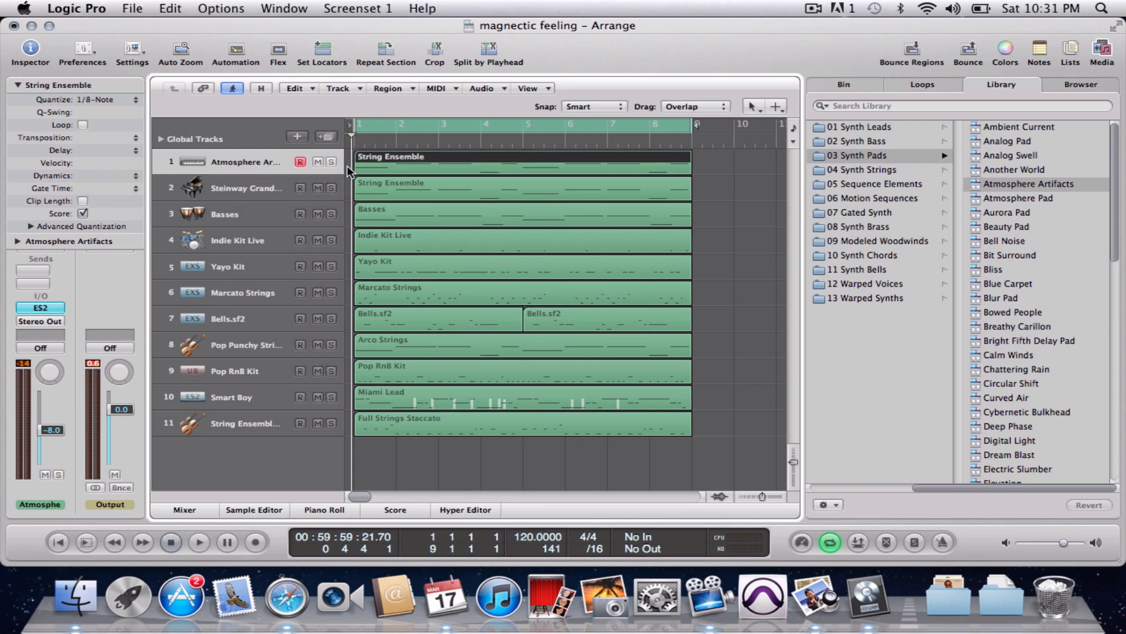
pyautogui.click(330, 162)
pyautogui.press('space')
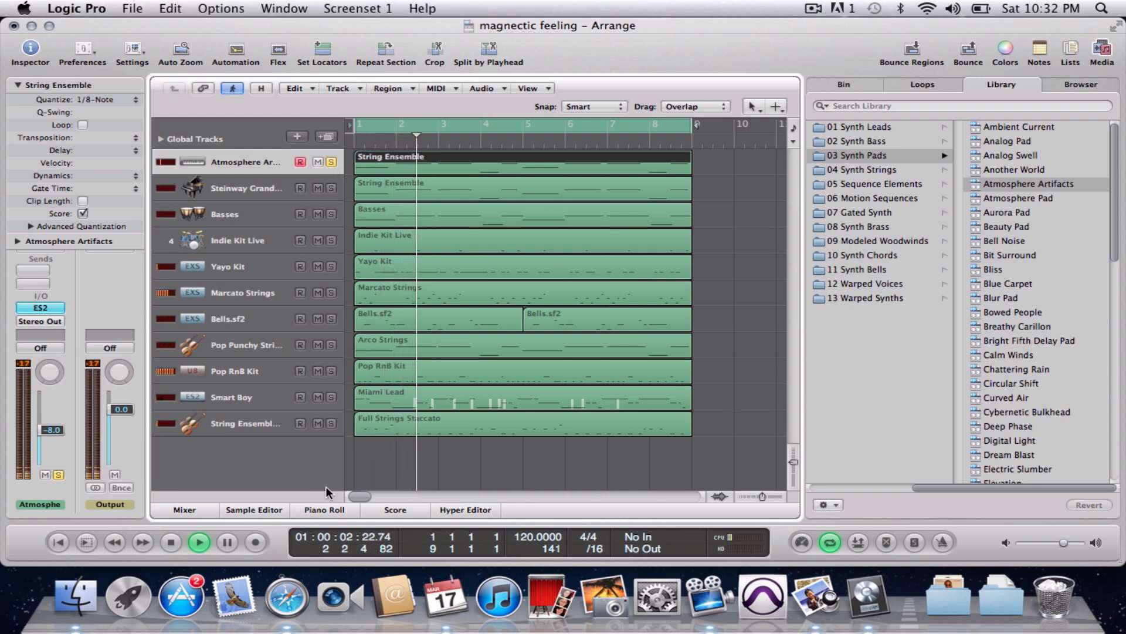
# - Stop playback and open the mixer with the Atmosphere Artifacts track selected
pyautogui.click(196, 510)
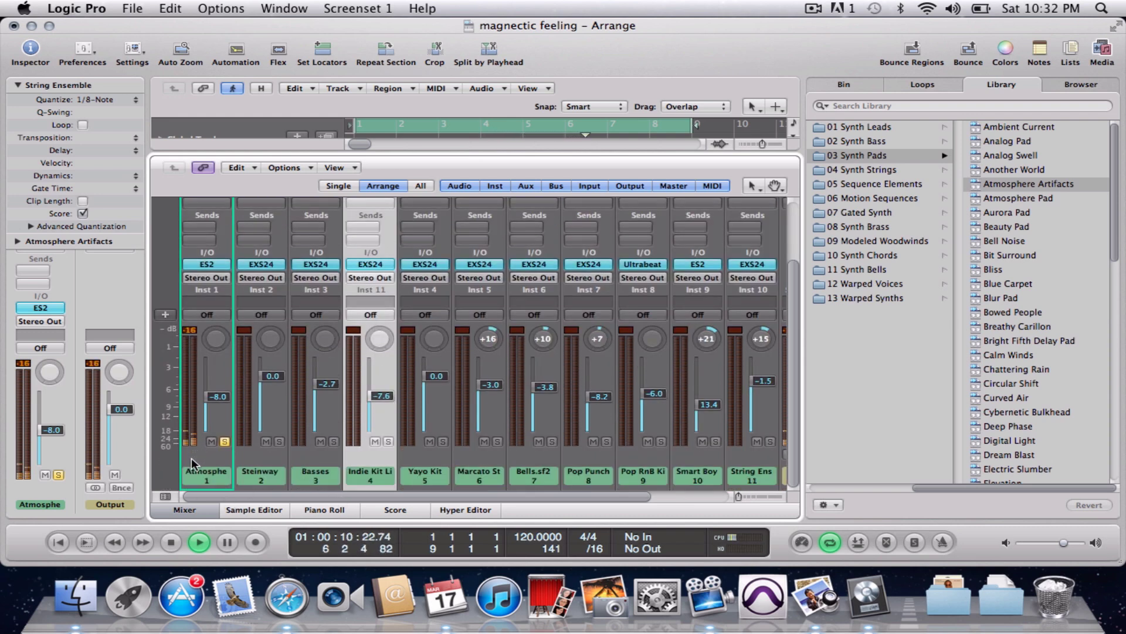
pyautogui.press('space')
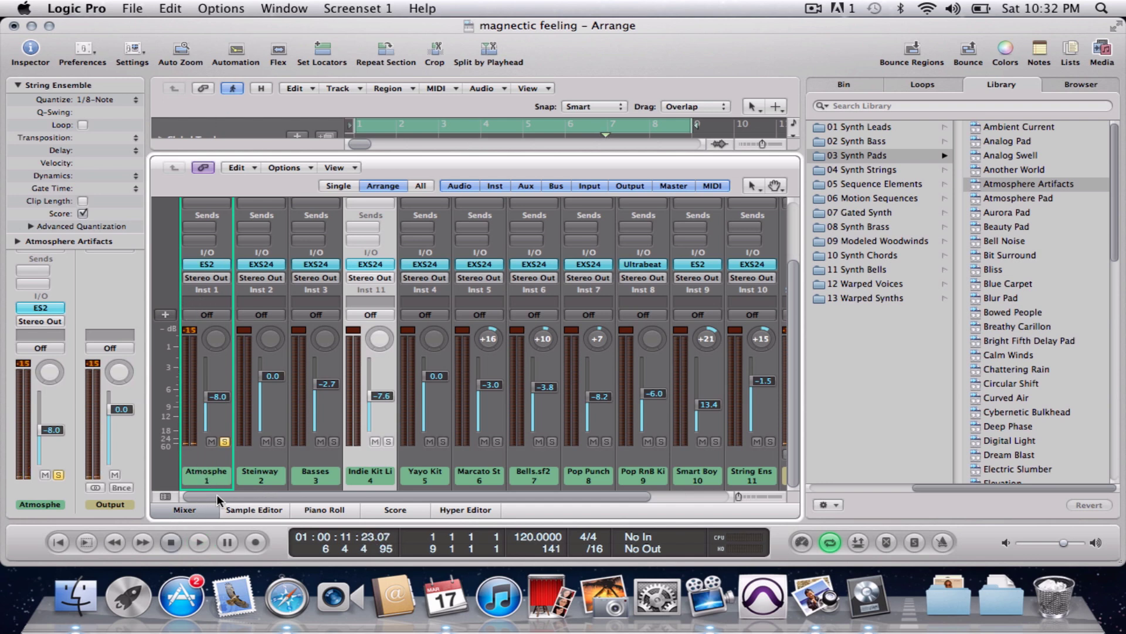
pyautogui.click(188, 512)
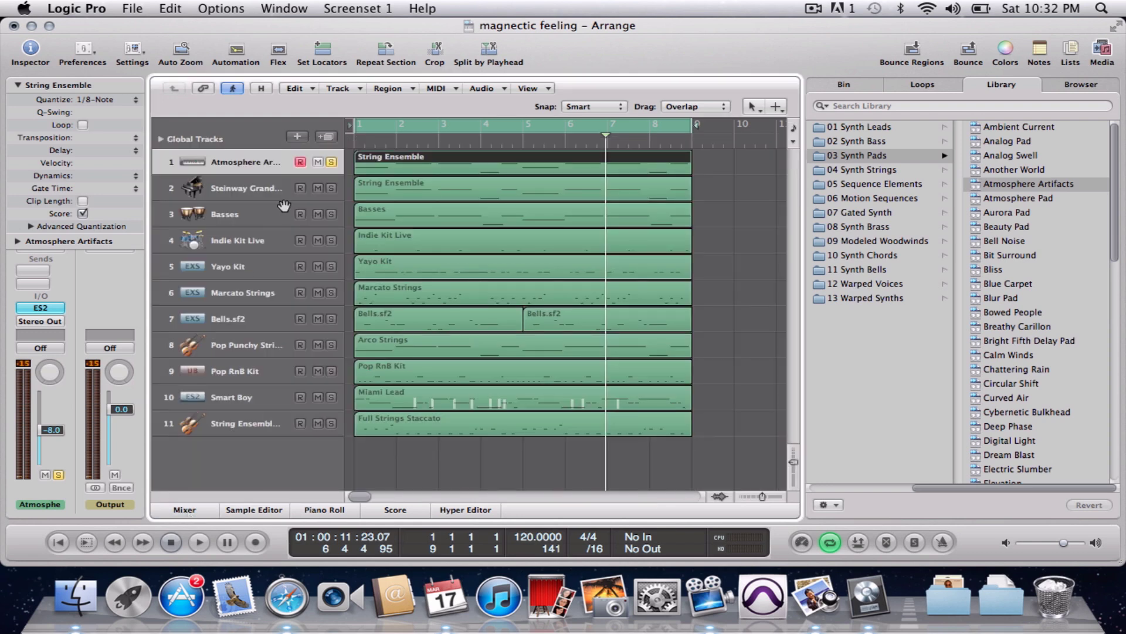
pyautogui.doubleClick(258, 162)
pyautogui.click(162, 163)
pyautogui.click(200, 508)
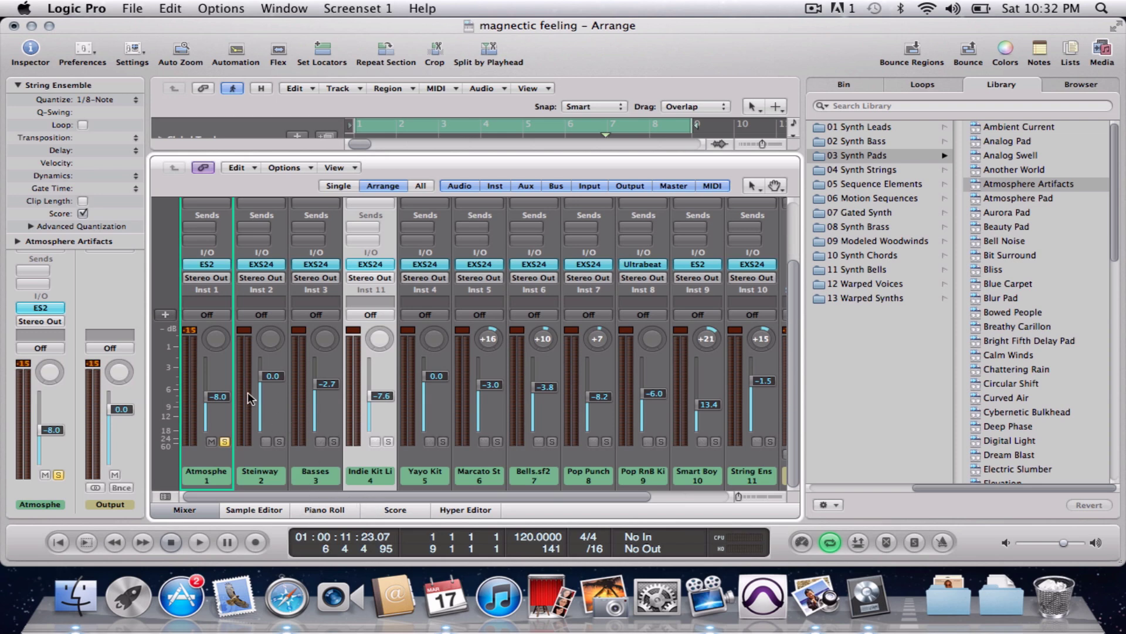
# - Examine the Channel EQ and Flanger settings on the Atmosphere Artifacts channel, closing each plug-in window
pyautogui.scroll(3, 242, 406)
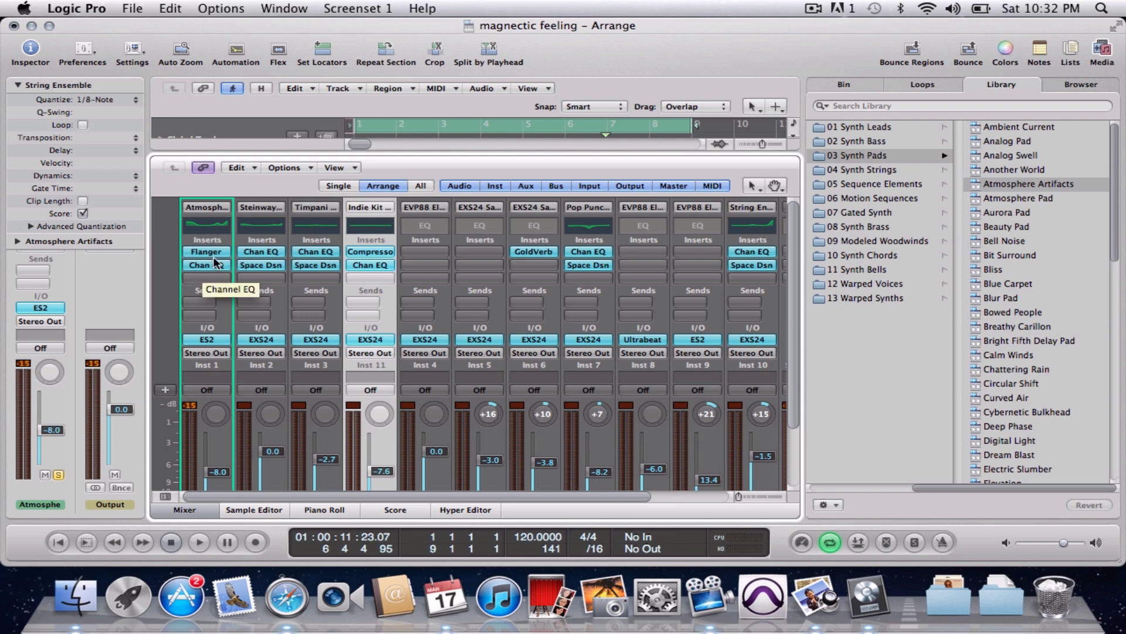
pyautogui.click(207, 224)
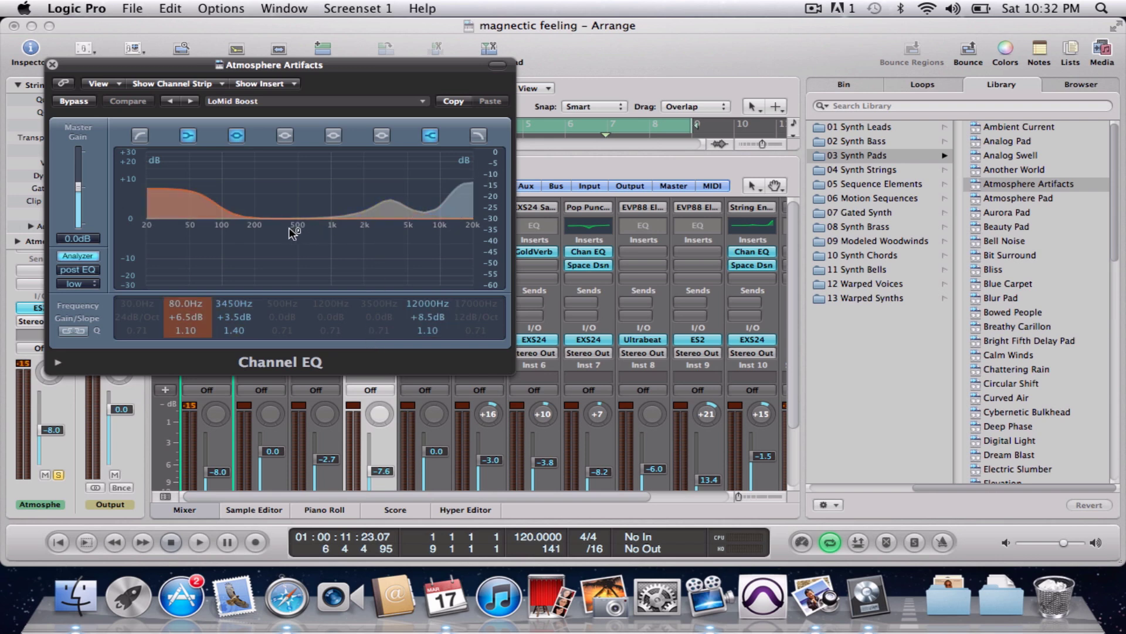
pyautogui.click(51, 62)
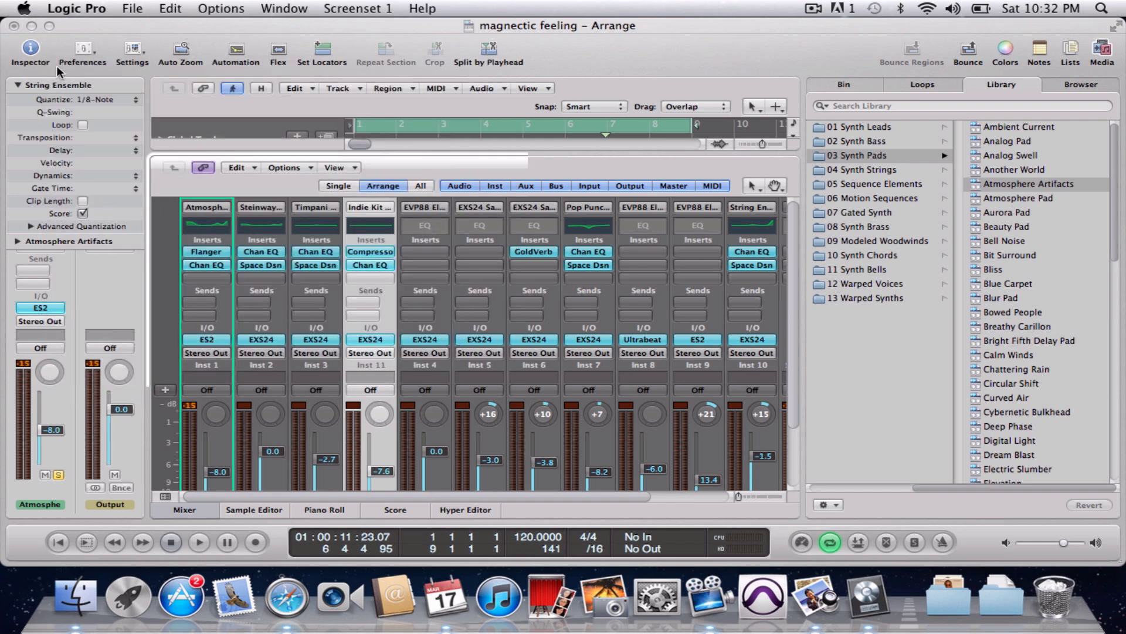
pyautogui.click(212, 252)
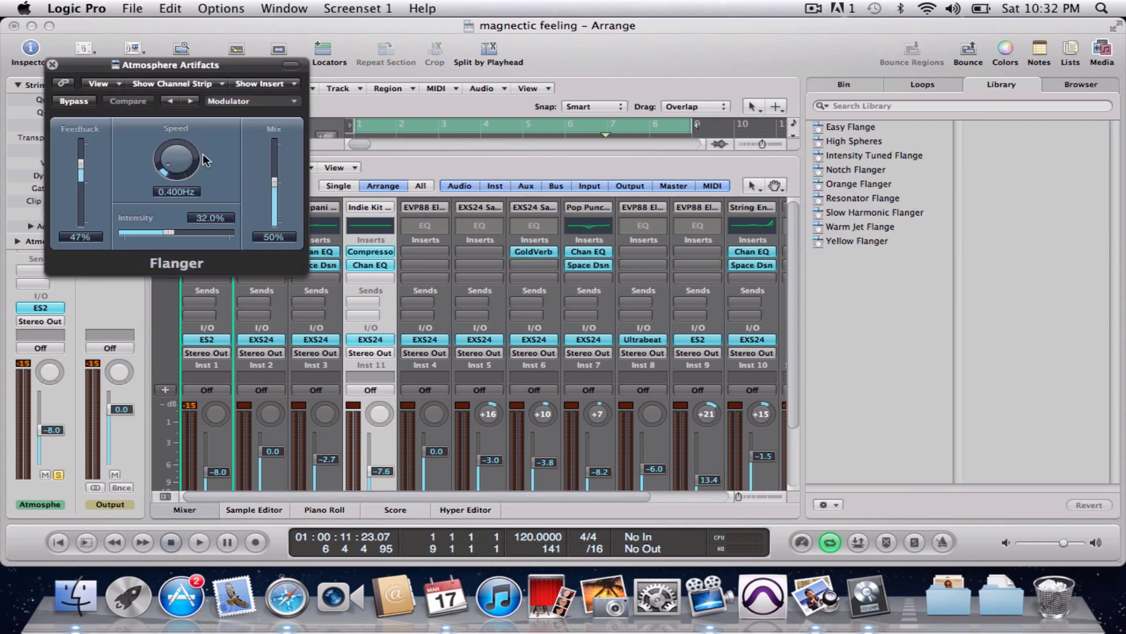
pyautogui.click(52, 65)
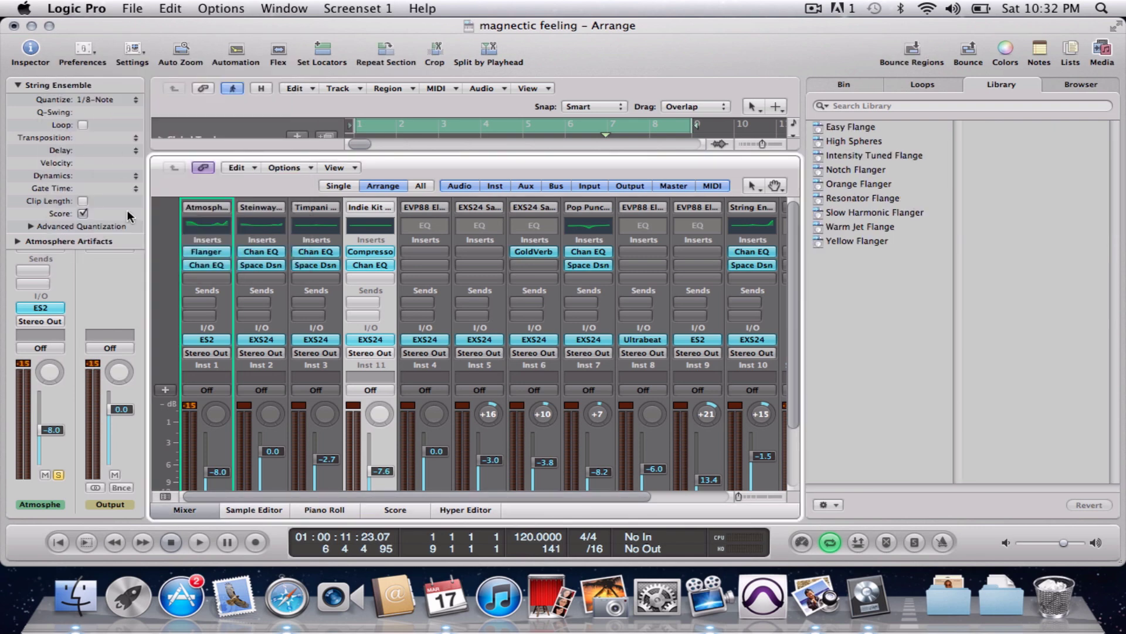
# - Listen briefly to the soloed Atmosphere Artifacts track from the start of the song, and stop playback
pyautogui.click(230, 123)
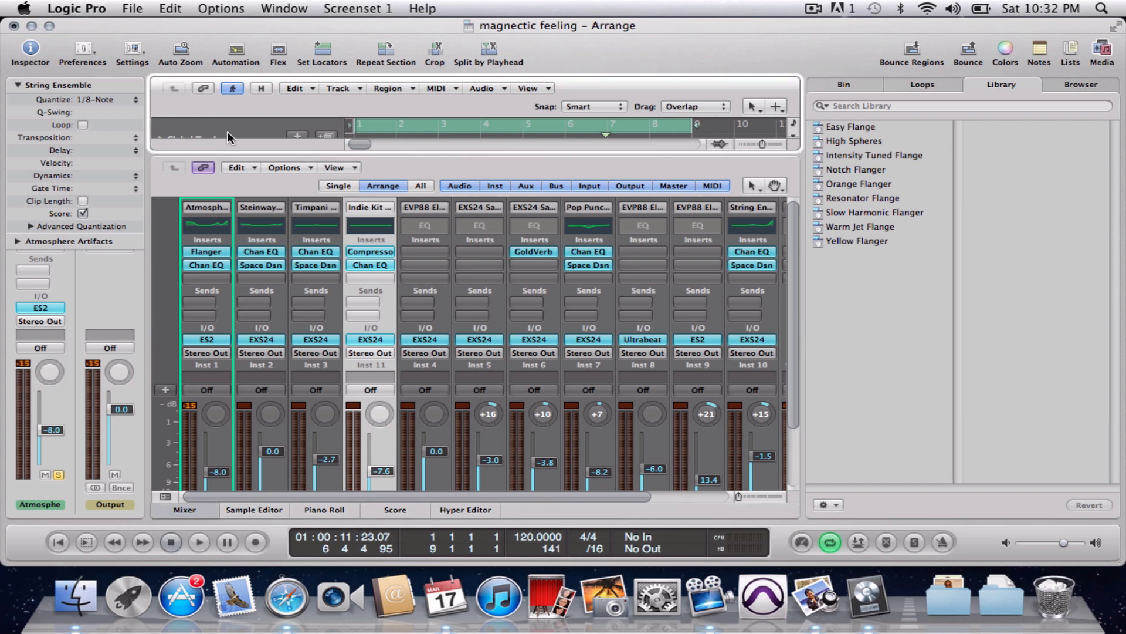
pyautogui.press('Return')
pyautogui.press('space')
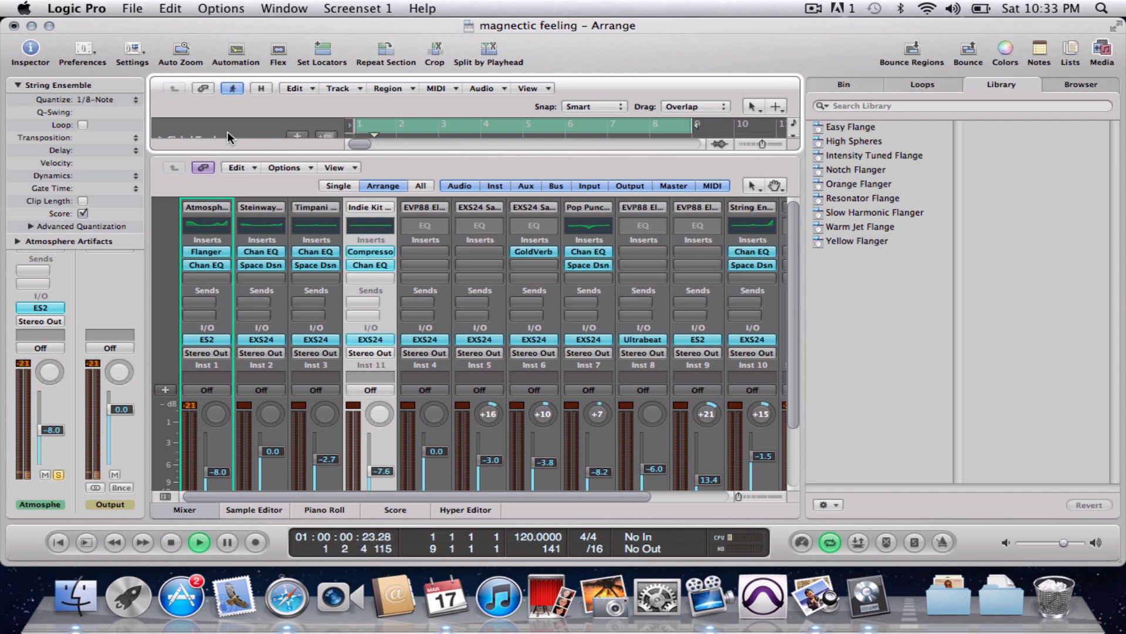
pyautogui.press('space')
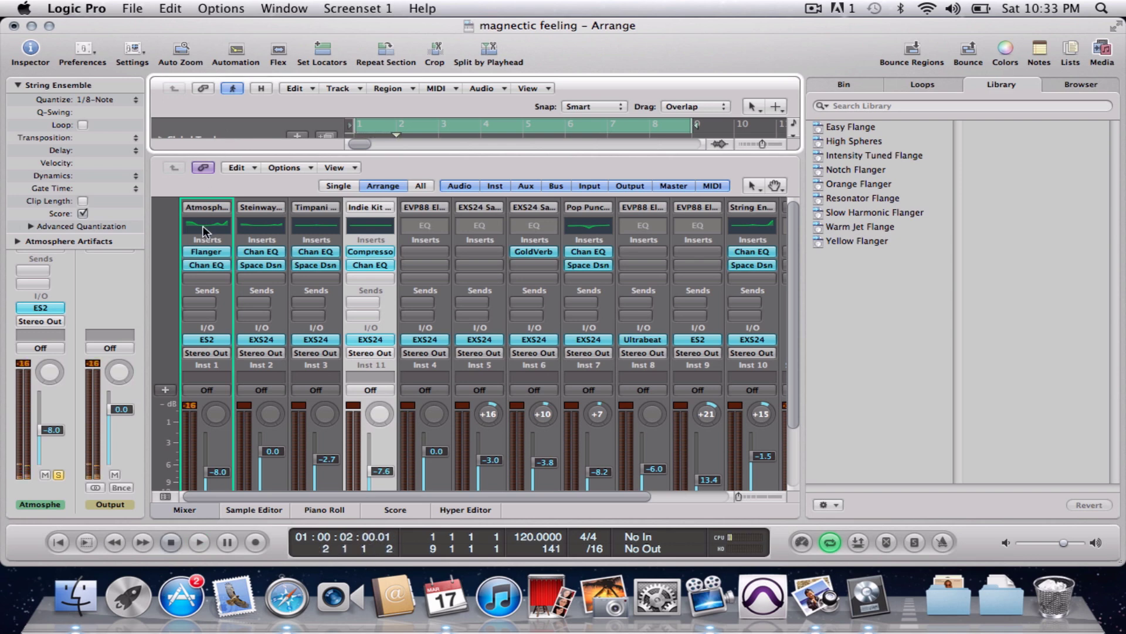
# - Insert a stereo GoldVerb reverb in the empty insert slot below Channel EQ on the Atmosphere Artifacts channel
pyautogui.click(202, 276)
pyautogui.moveTo(260, 321)
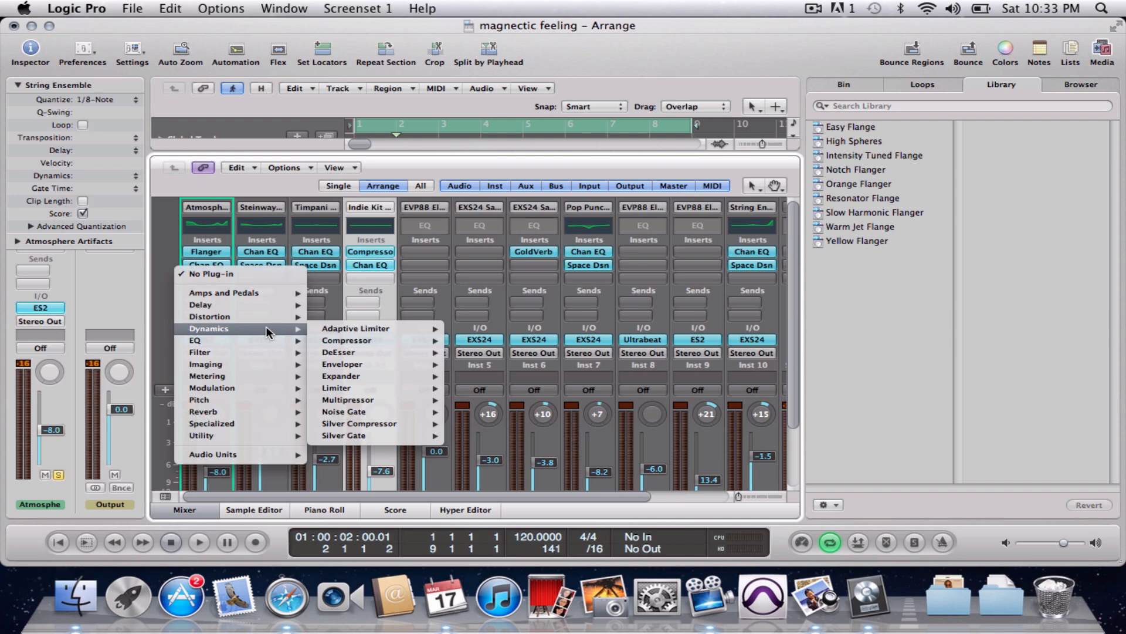
pyautogui.moveTo(363, 412)
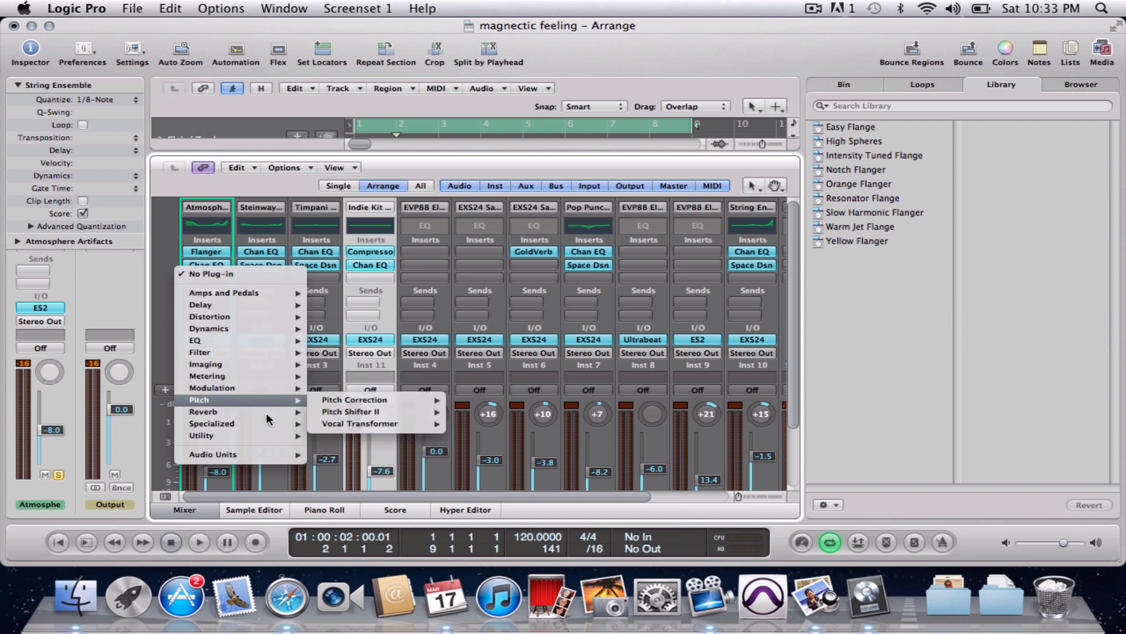
pyautogui.moveTo(266, 415)
pyautogui.moveTo(399, 436)
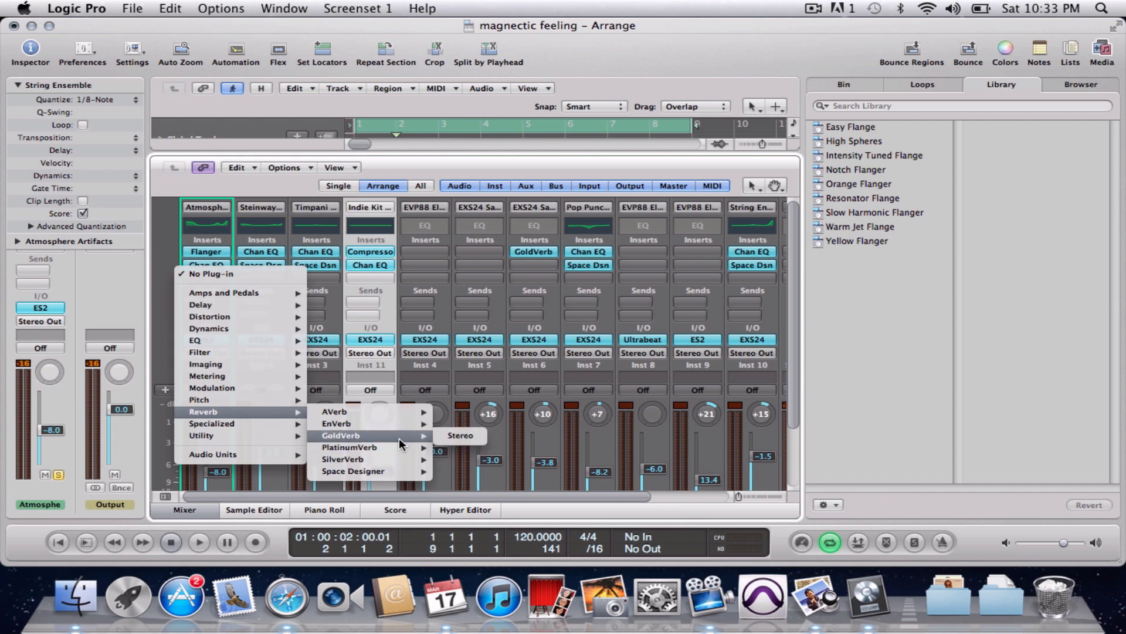
pyautogui.click(447, 437)
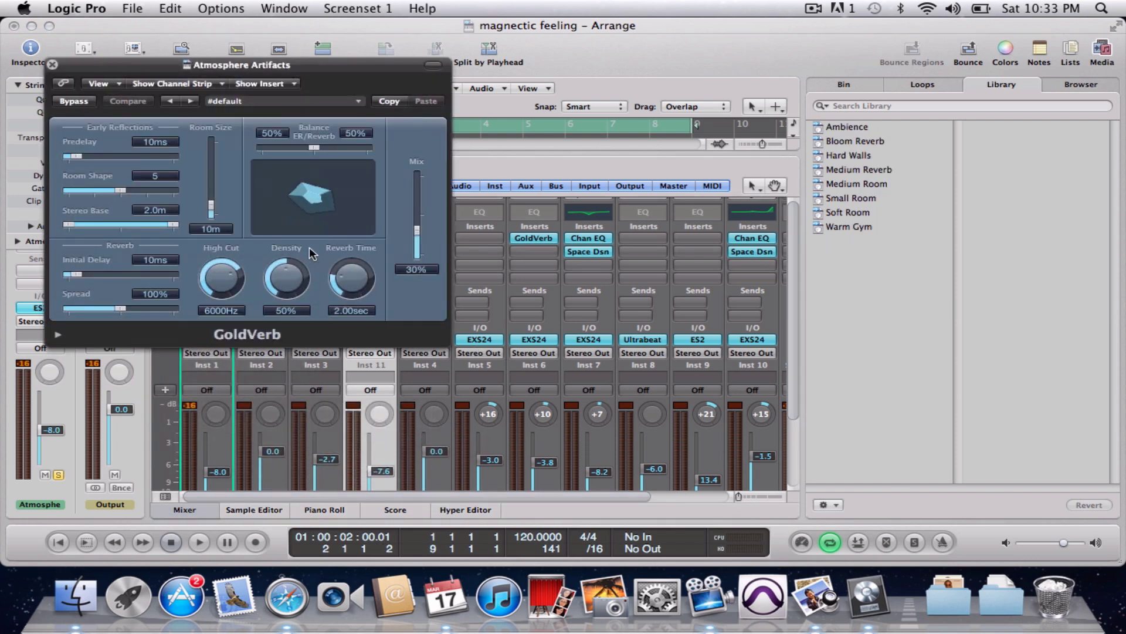
# - Audition the default GoldVerb on Atmosphere Artifacts, and set its mix to 48% and its reverb time to 2.50 sec
pyautogui.press('space')
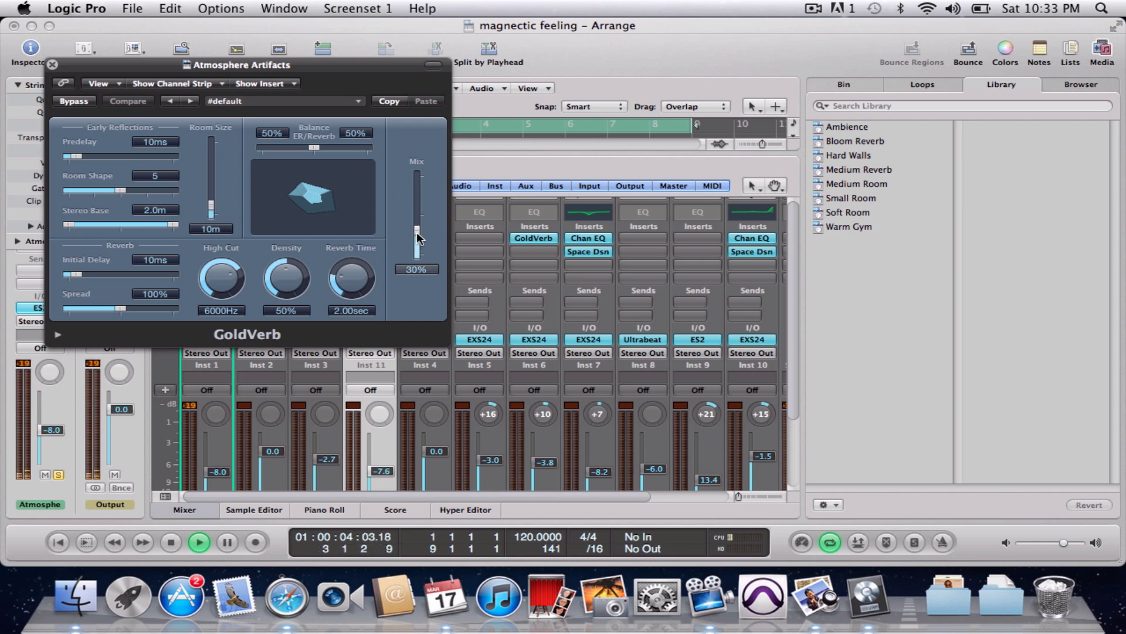
pyautogui.press('space')
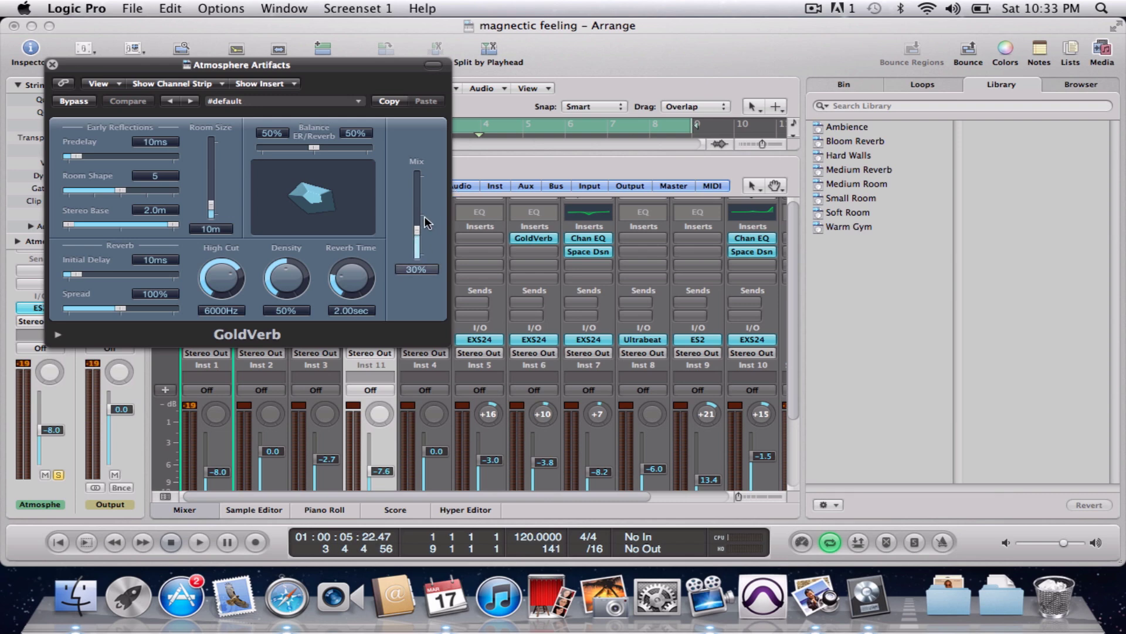
pyautogui.click(416, 230)
pyautogui.moveTo(415, 230); pyautogui.dragTo(415, 215)
pyautogui.moveTo(350, 290); pyautogui.dragTo(350, 277)
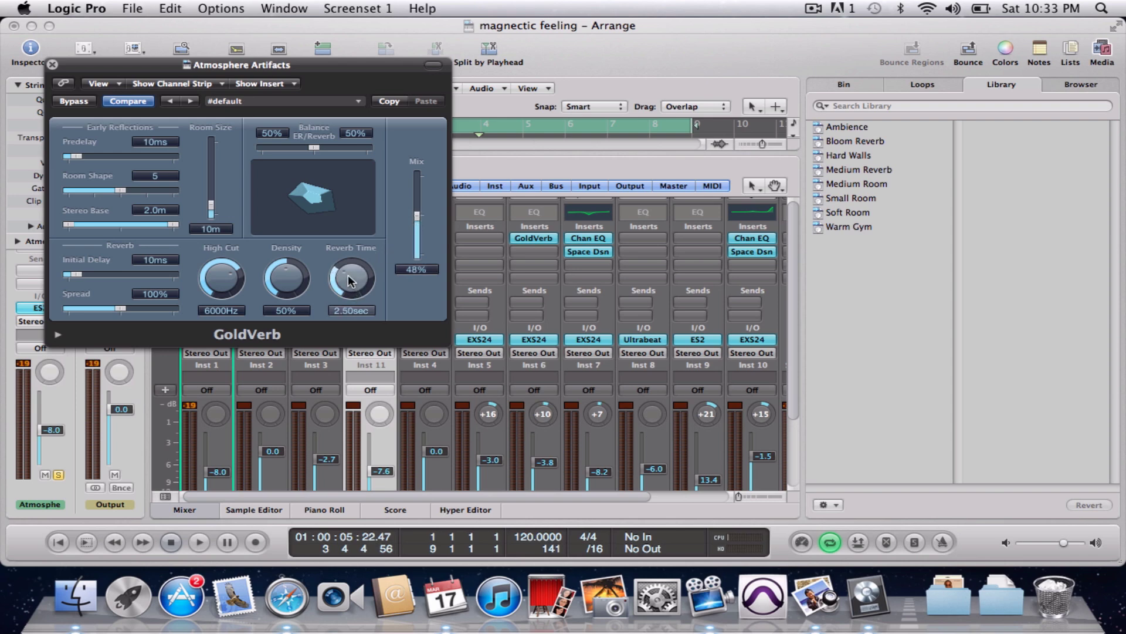
# - Listen to the soloed Atmosphere Artifacts track with the adjusted GoldVerb in two short passes, stopping playback each time
pyautogui.press('space')
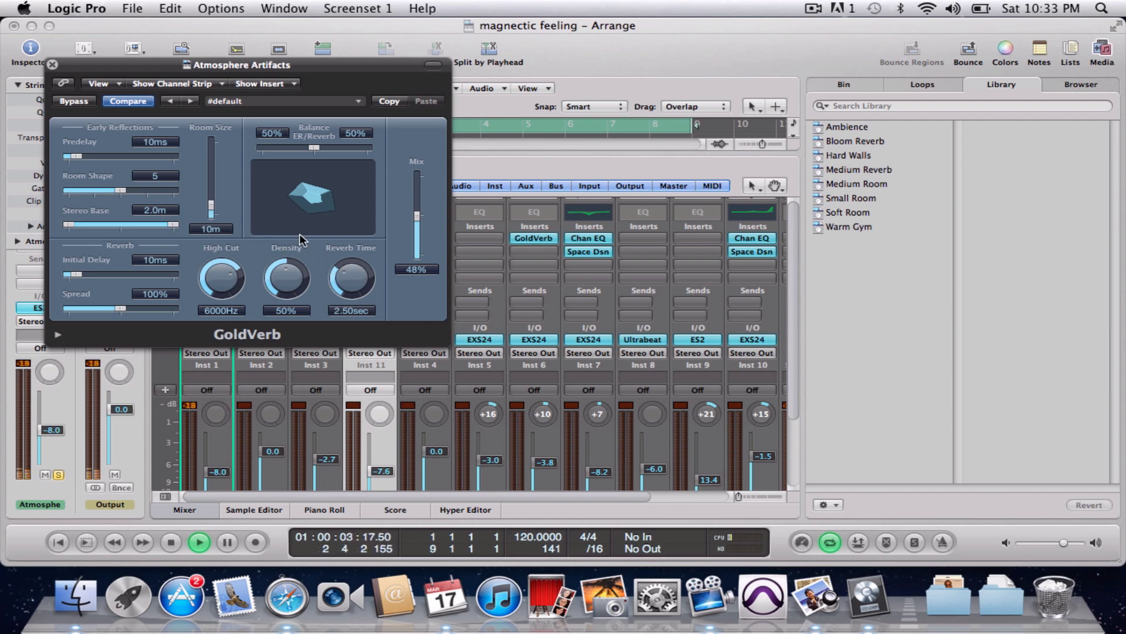
pyautogui.press('space')
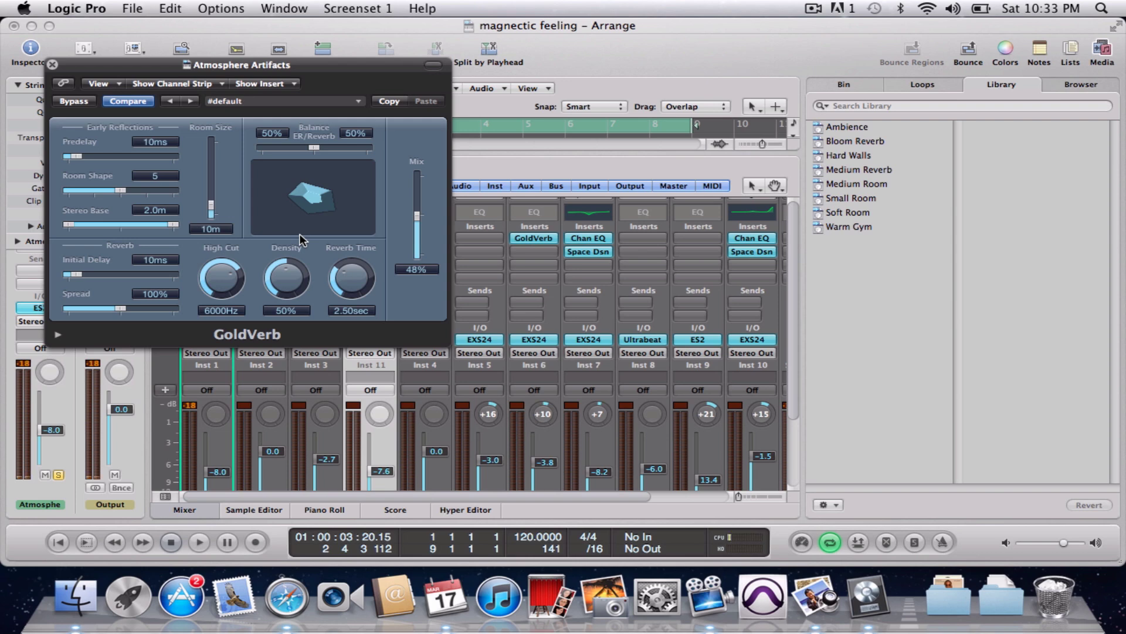
pyautogui.press('space')
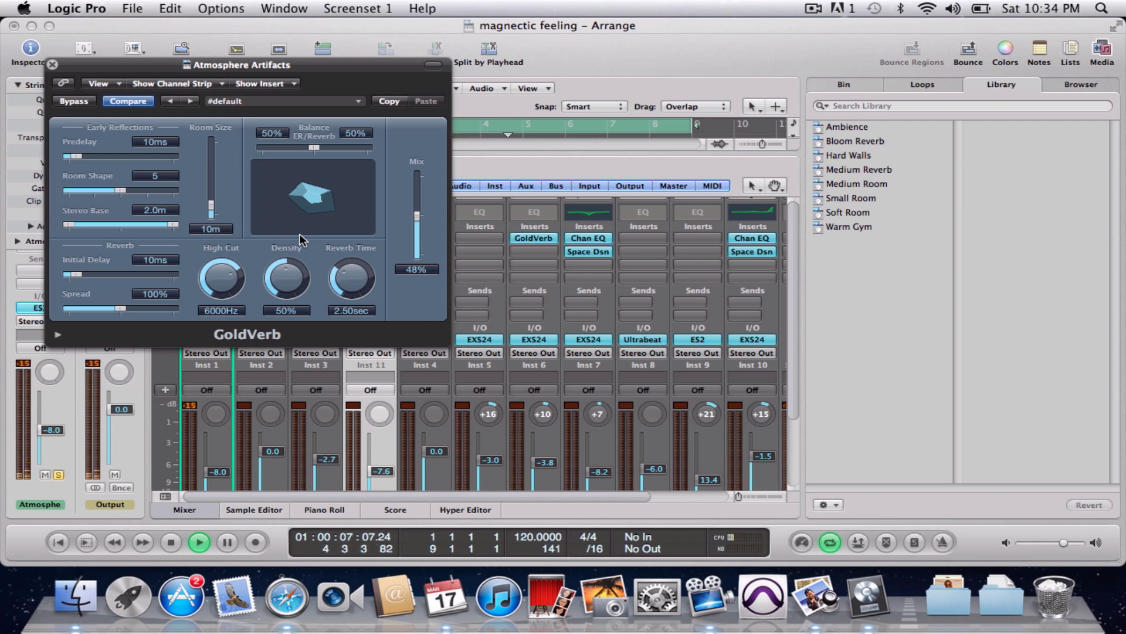
pyautogui.press('space')
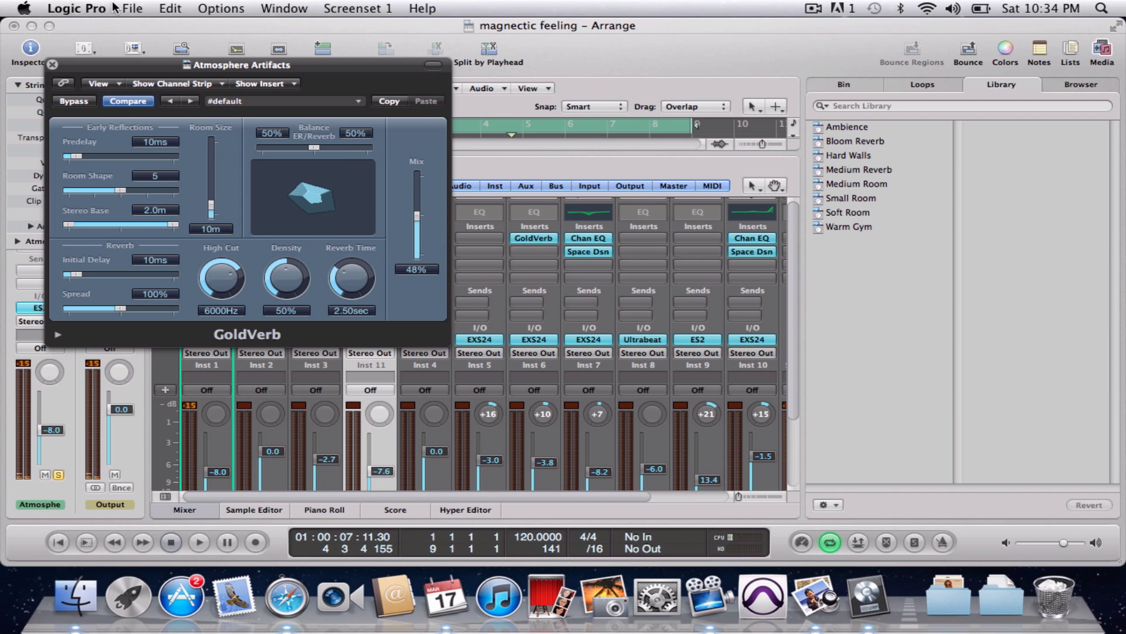
# - Save the project, and close the GoldVerb window and the mixer to return to the full arrangement
pyautogui.click(134, 8)
pyautogui.click(171, 111)
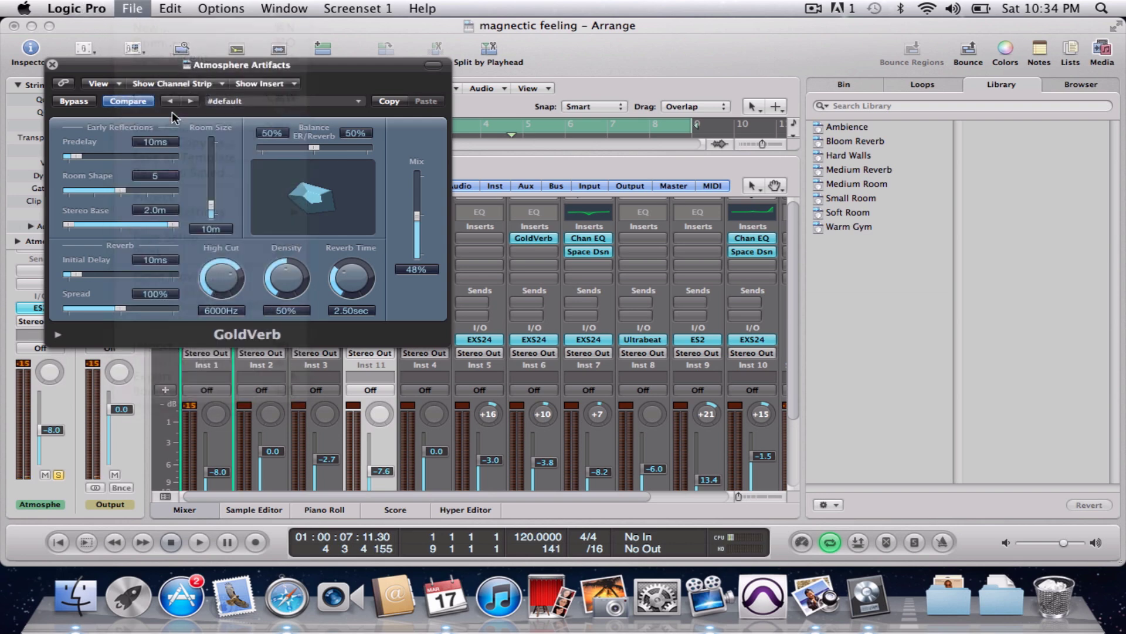
pyautogui.click(52, 64)
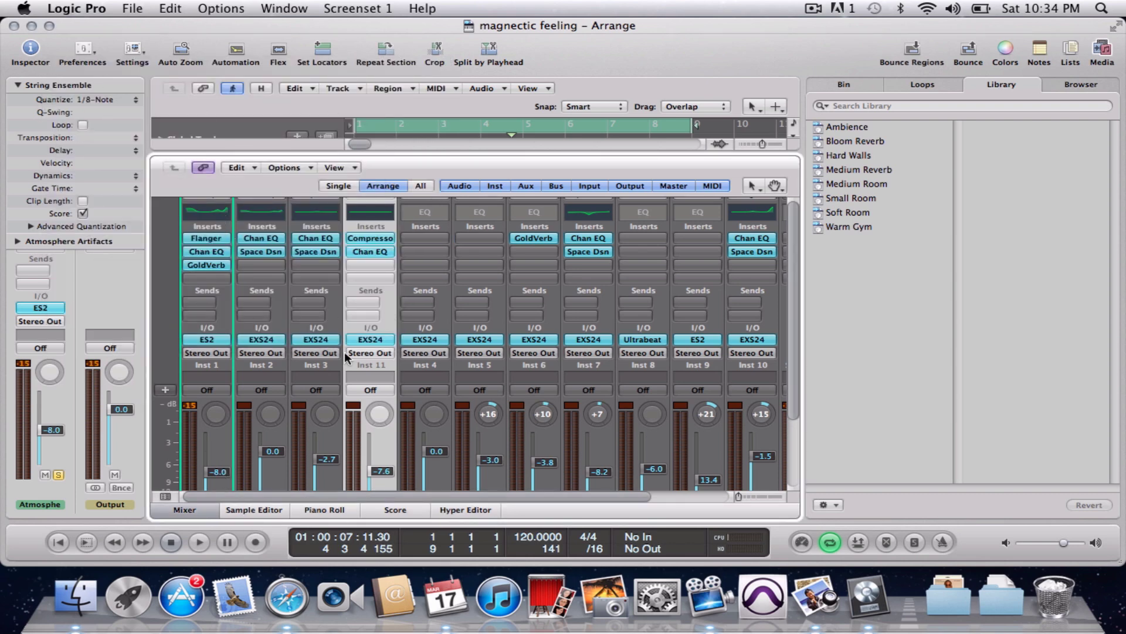
pyautogui.click(206, 512)
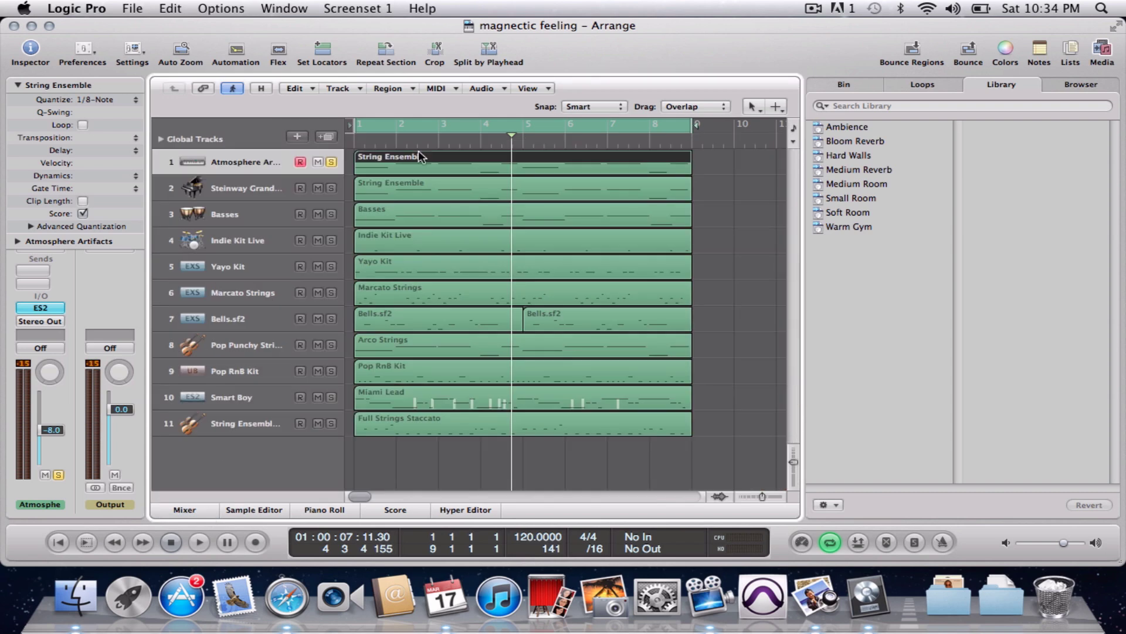
# - Play the Steinway Grand Hall track from the start of the song, soloing it and removing the solo from Atmosphere Artifacts
pyautogui.click(222, 192)
pyautogui.click(353, 143)
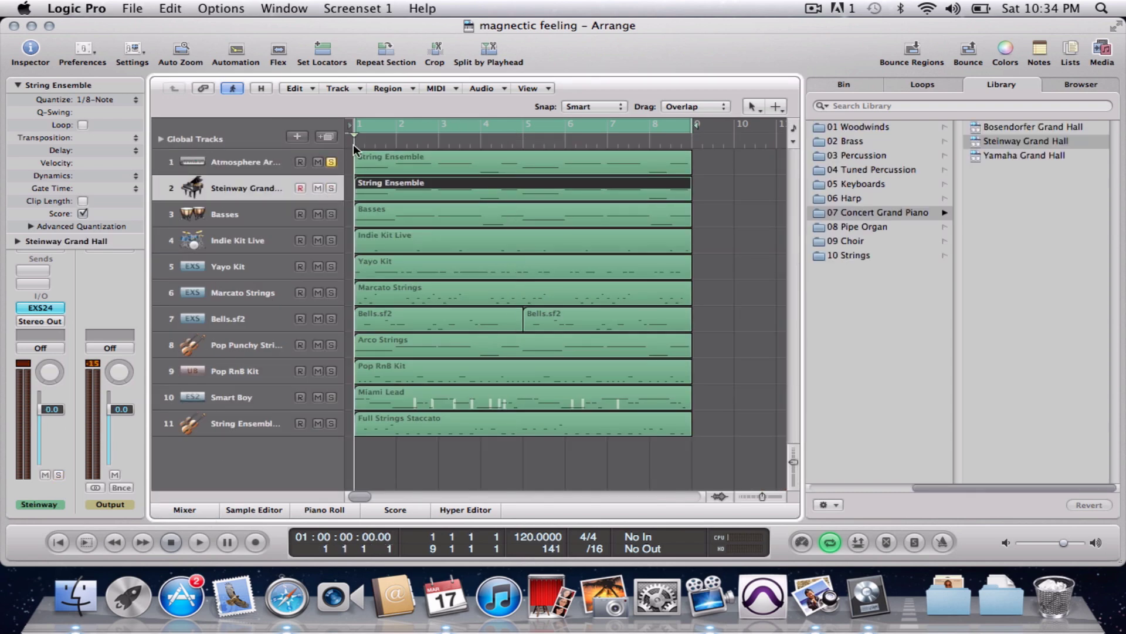
pyautogui.press('space')
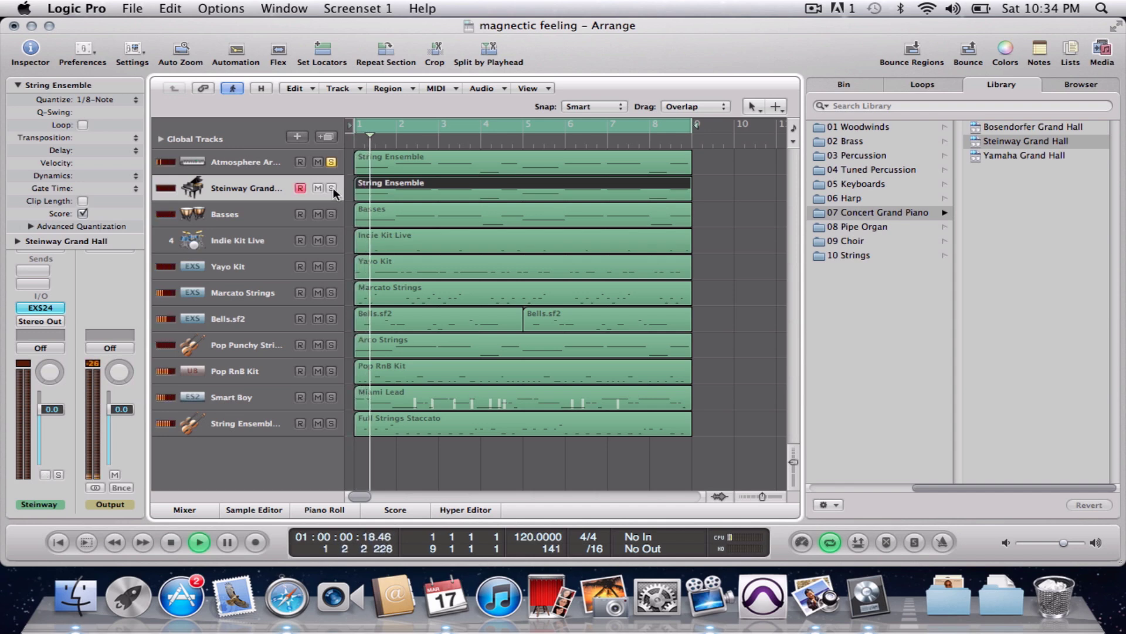
pyautogui.click(332, 188)
pyautogui.click(332, 163)
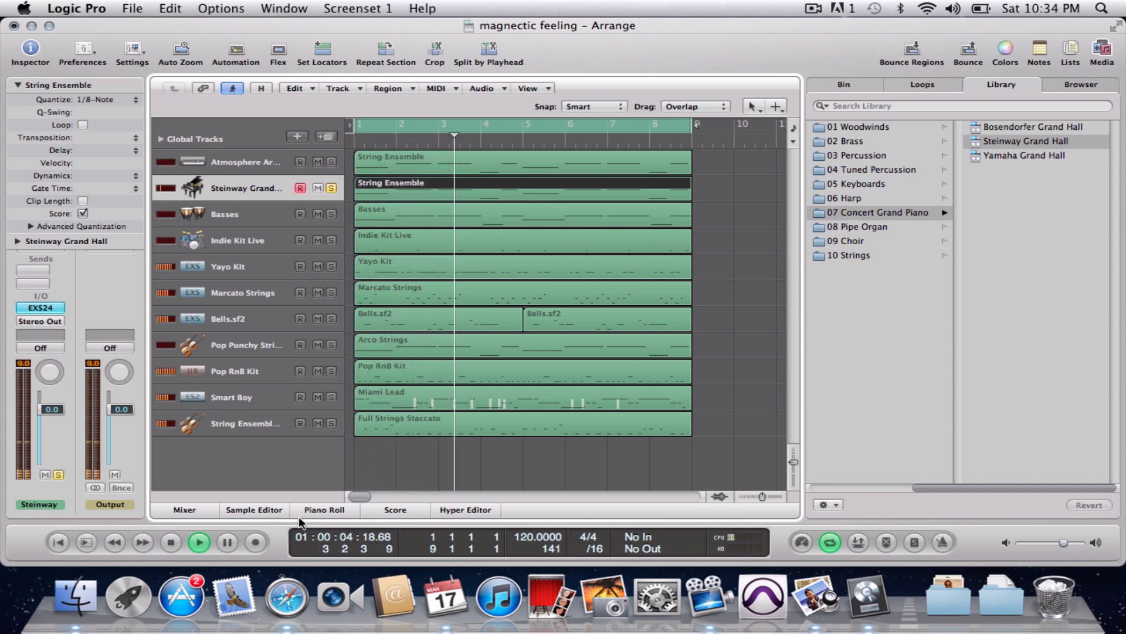
# - Open the mixer, select the Steinway Grand Hall channel and stop playback
pyautogui.click(184, 510)
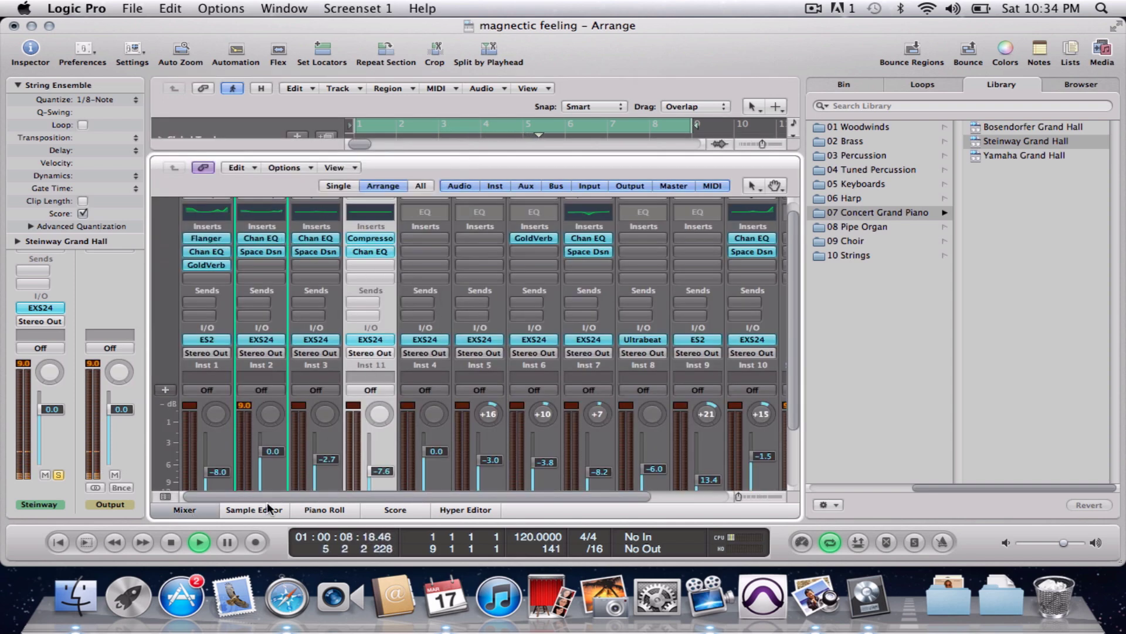
pyautogui.scroll(-3, 252, 377)
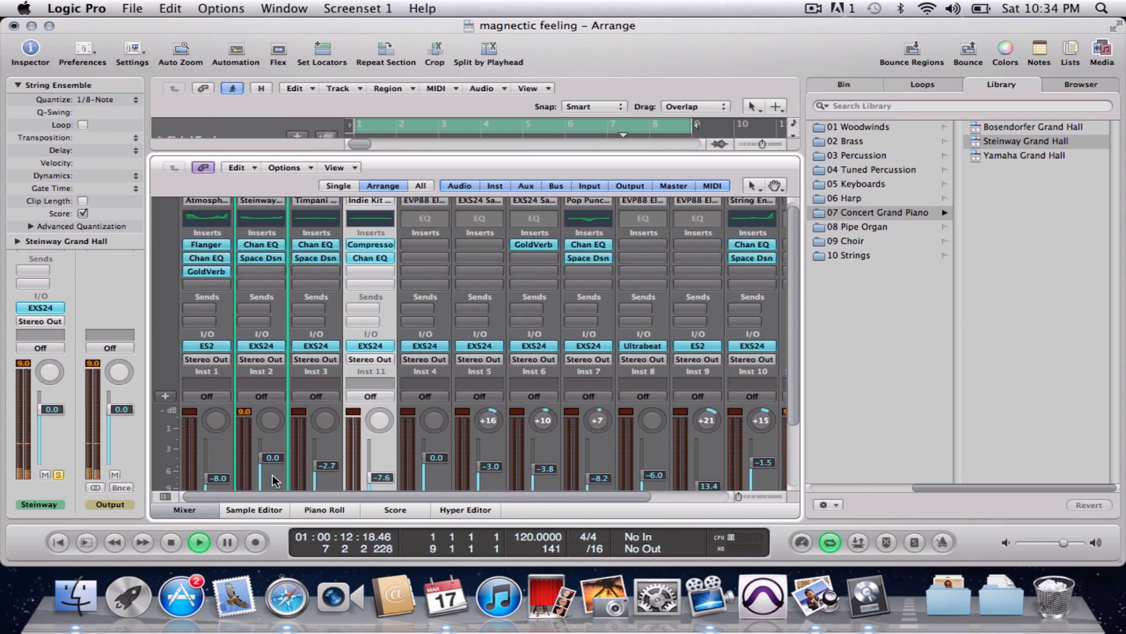
pyautogui.click(269, 453)
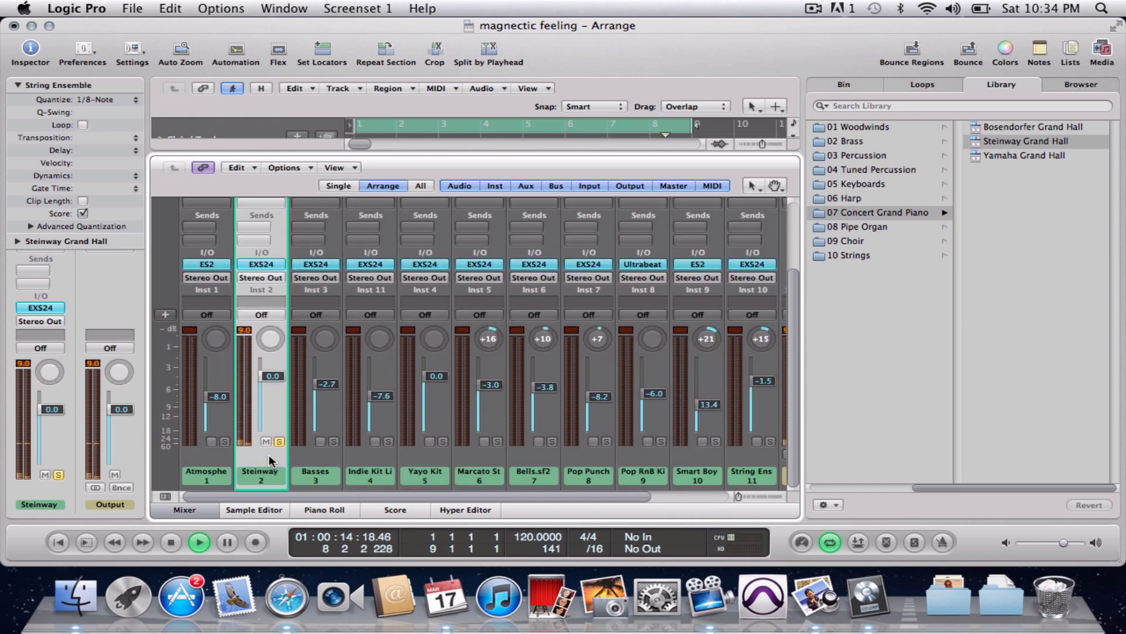
pyautogui.scroll(3, 269, 454)
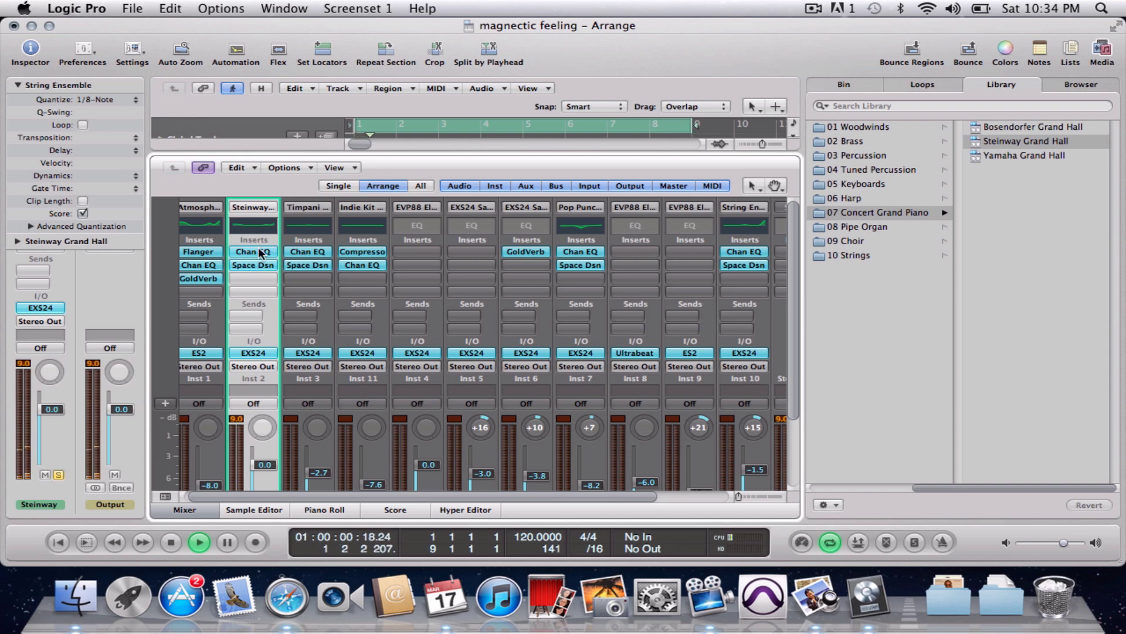
pyautogui.press('space')
# - In the Steinway's Channel EQ, set the 12000 Hz gain to +7.5 dB, the 5000 Hz Q to 0.93, and the low shelf to 74 Hz with Q 1.60
pyautogui.doubleClick(252, 224)
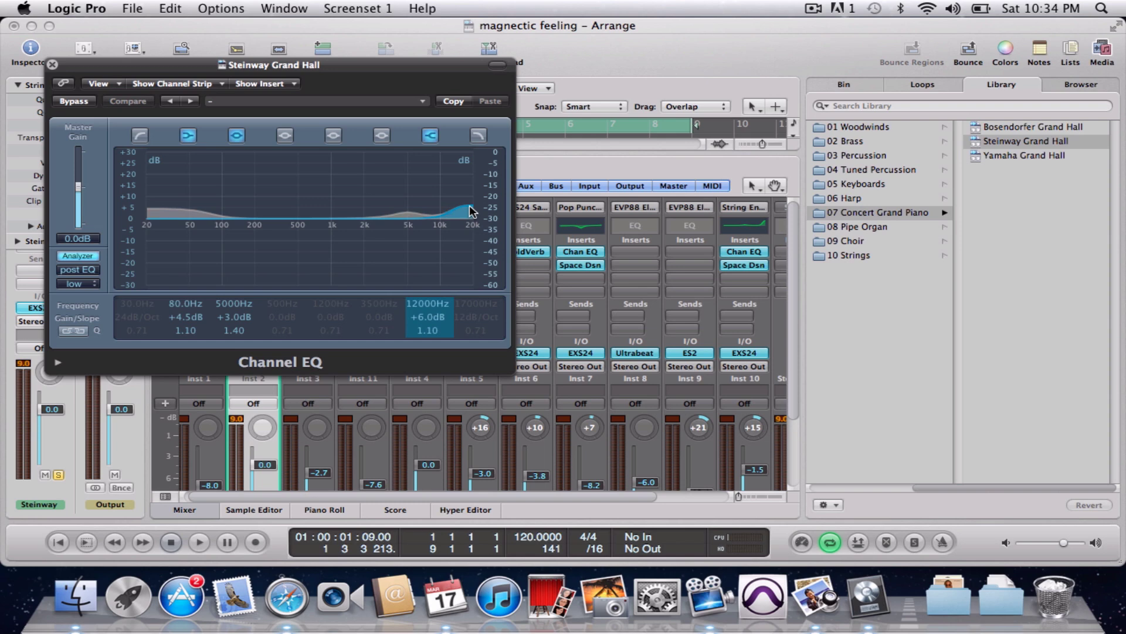
pyautogui.moveTo(469, 210); pyautogui.dragTo(470, 207)
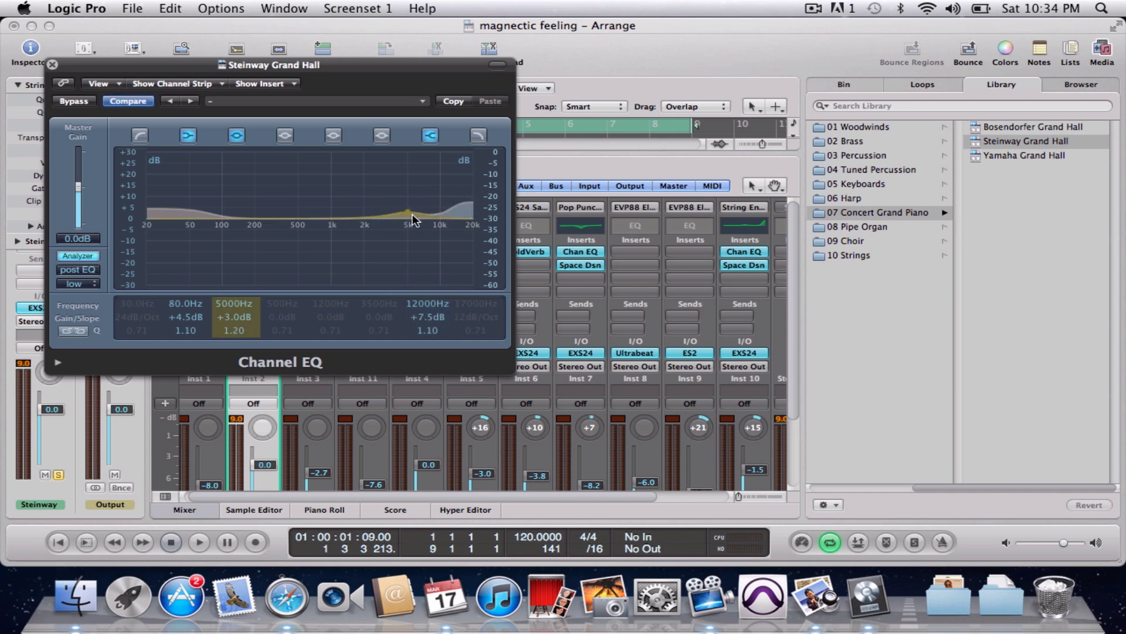
pyautogui.moveTo(411, 214); pyautogui.dragTo(407, 206)
pyautogui.moveTo(216, 218); pyautogui.dragTo(209, 231)
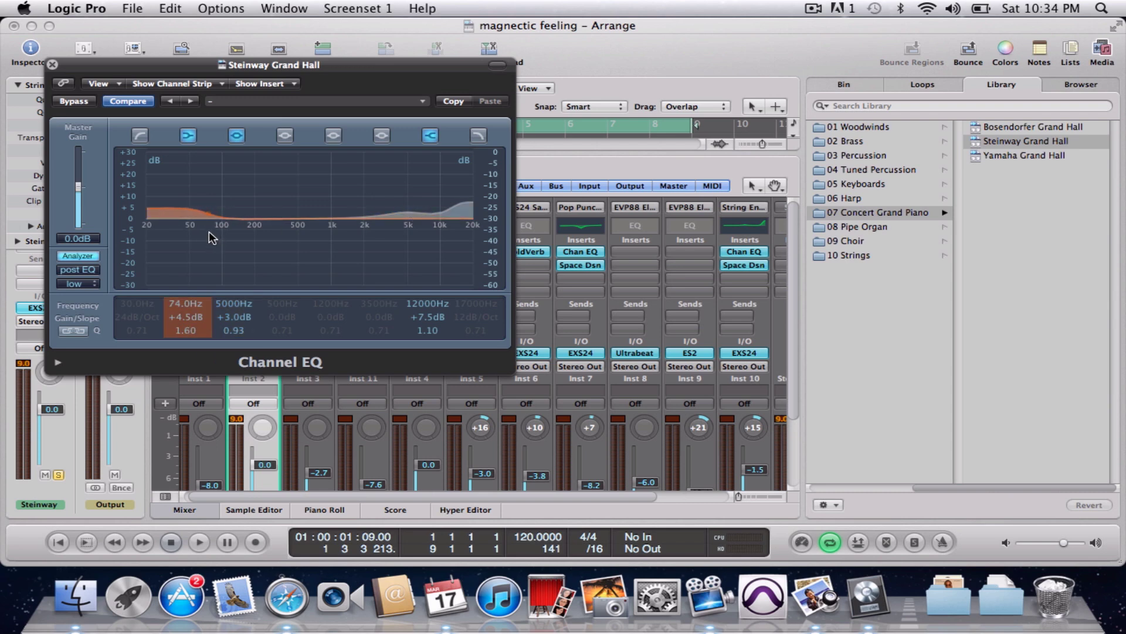
# - Listen briefly to the equalized Steinway track and examine its Space Designer settings, closing both plug-in windows
pyautogui.press('space')
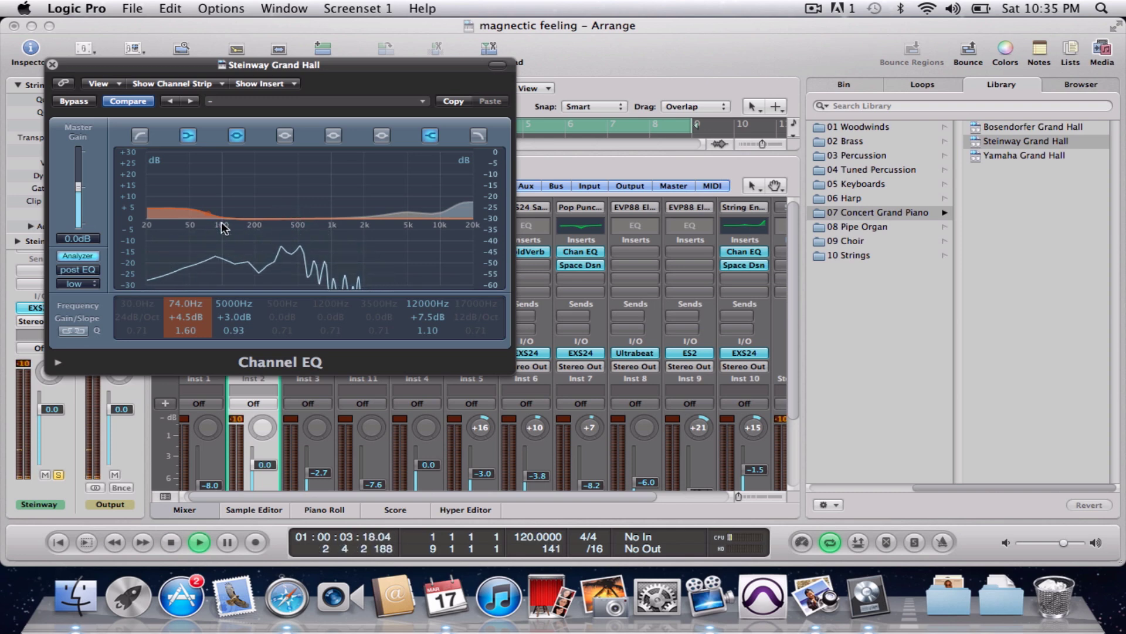
pyautogui.click(52, 64)
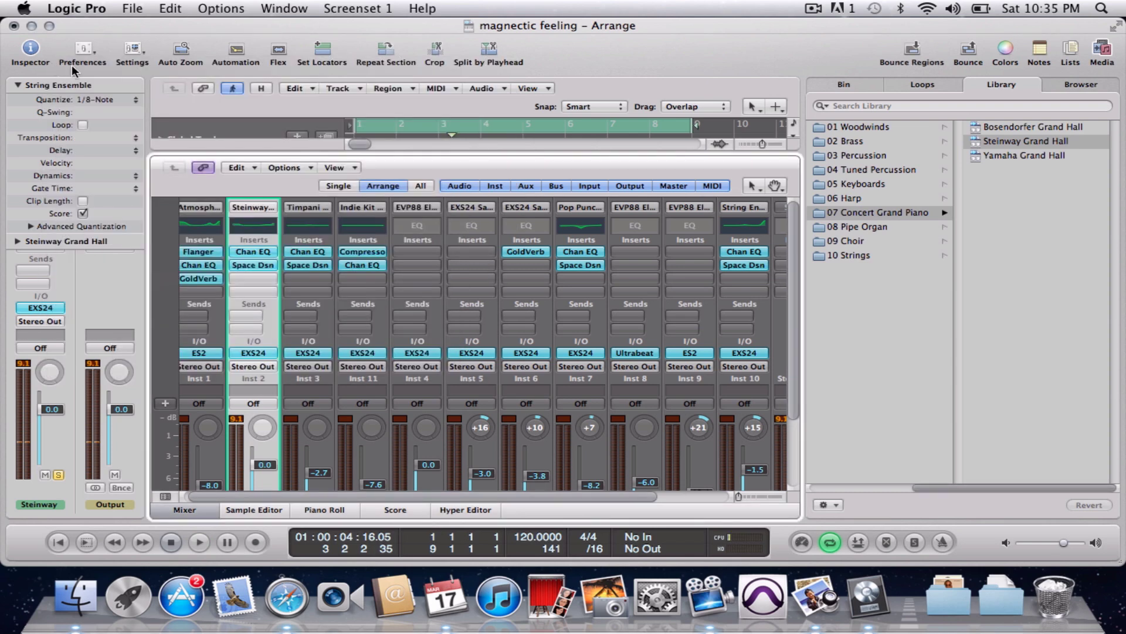
pyautogui.click(247, 266)
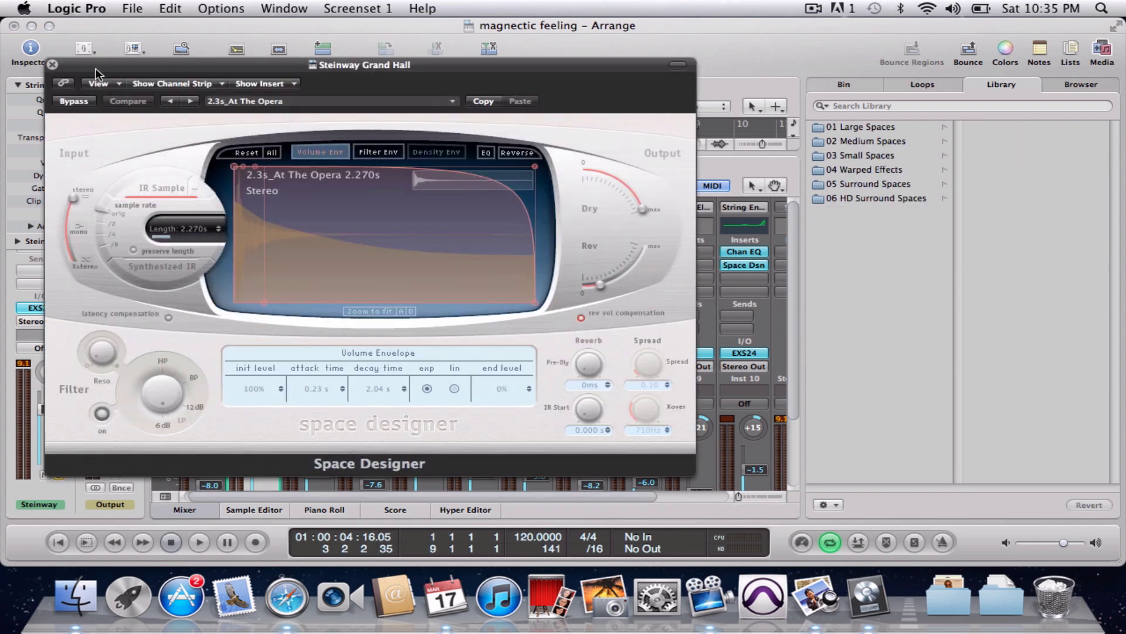
pyautogui.click(52, 64)
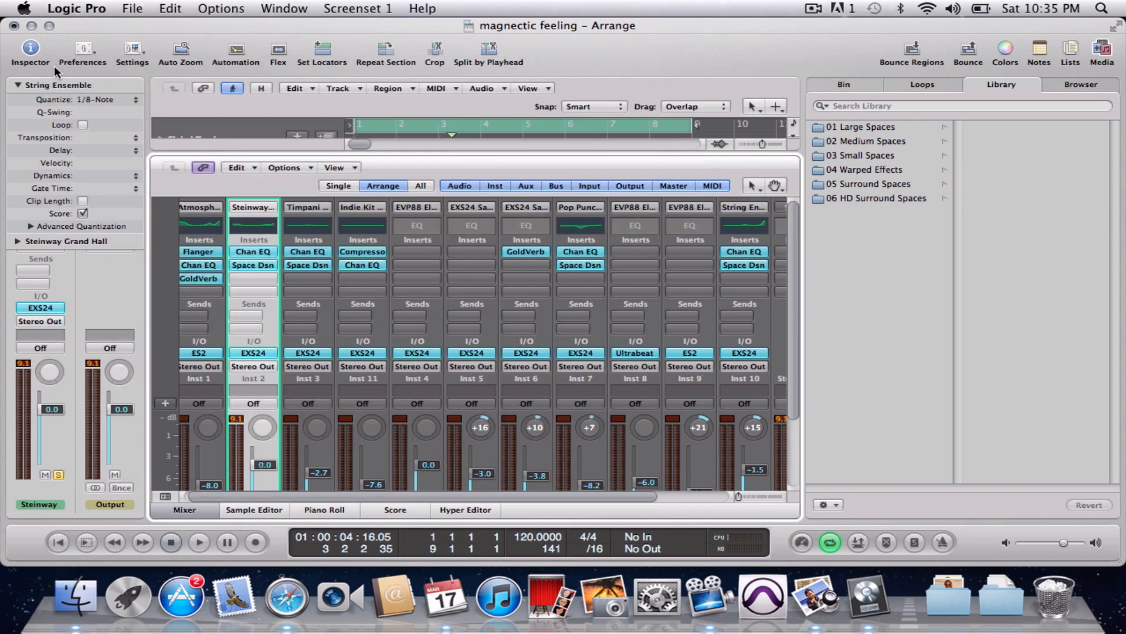
# - Insert a stereo GoldVerb reverb in the empty slot below Space Designer on the Steinway Grand Hall channel
pyautogui.click(266, 277)
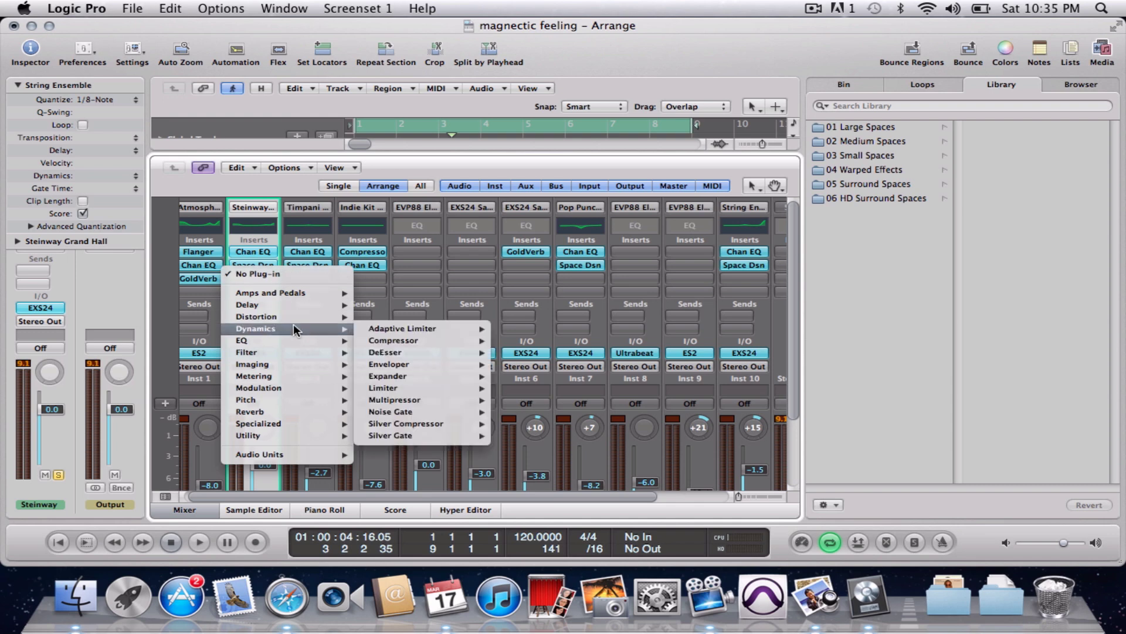
pyautogui.moveTo(325, 390)
pyautogui.moveTo(308, 413)
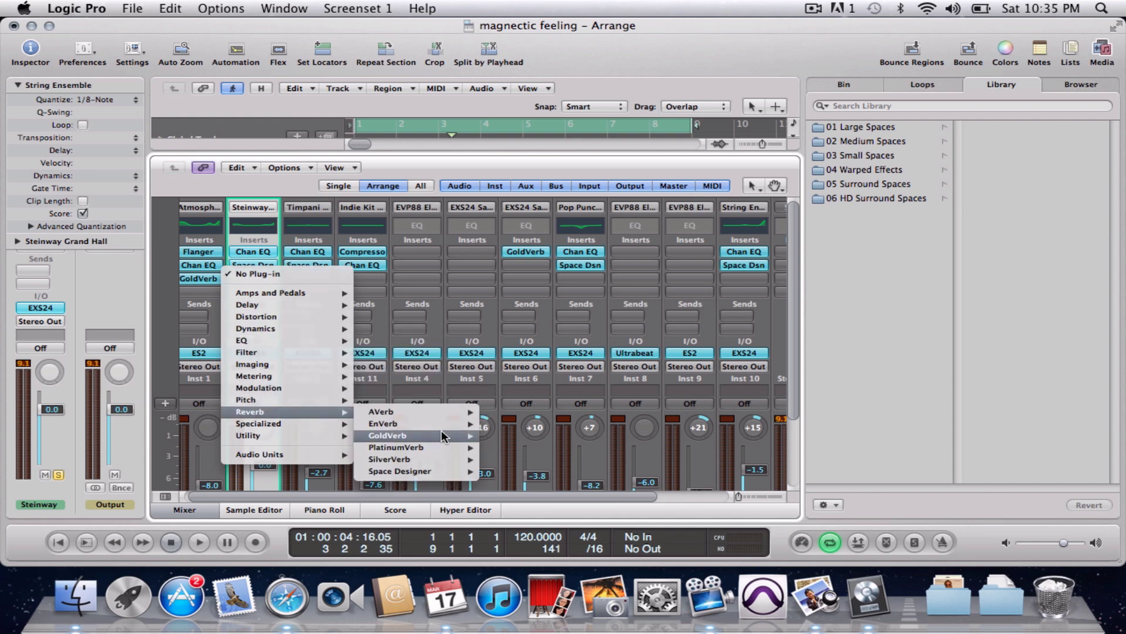
pyautogui.moveTo(442, 435)
pyautogui.click(515, 438)
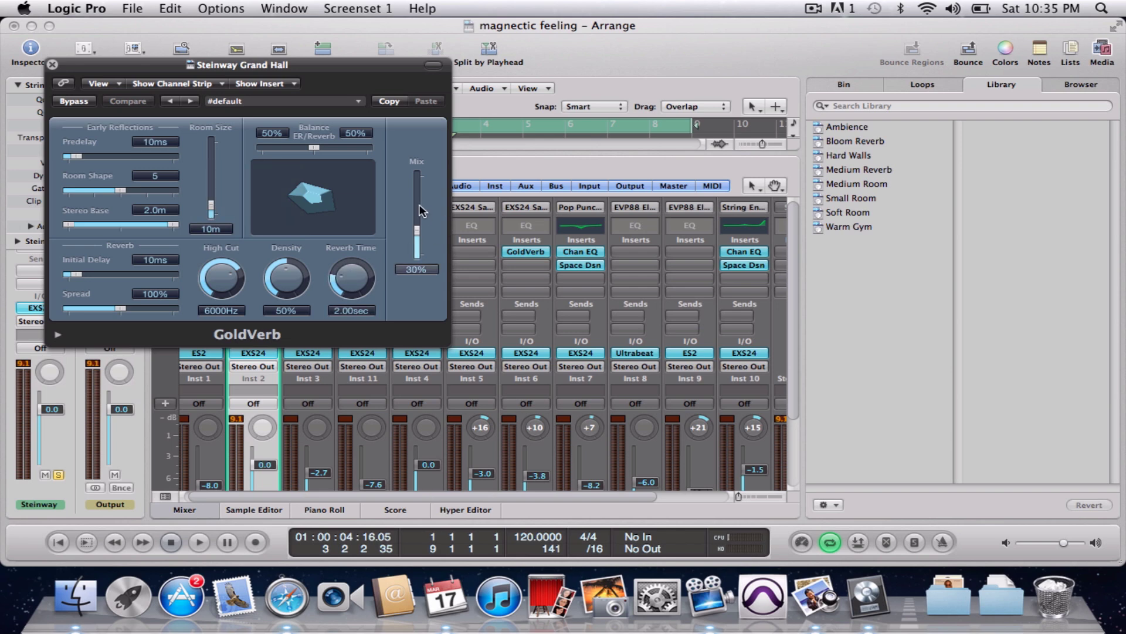
# - Set the Steinway GoldVerb's mix to 37% and reverb time to 2.20 sec, and its room size to 24 m during playback
pyautogui.moveTo(420, 227); pyautogui.dragTo(420, 220)
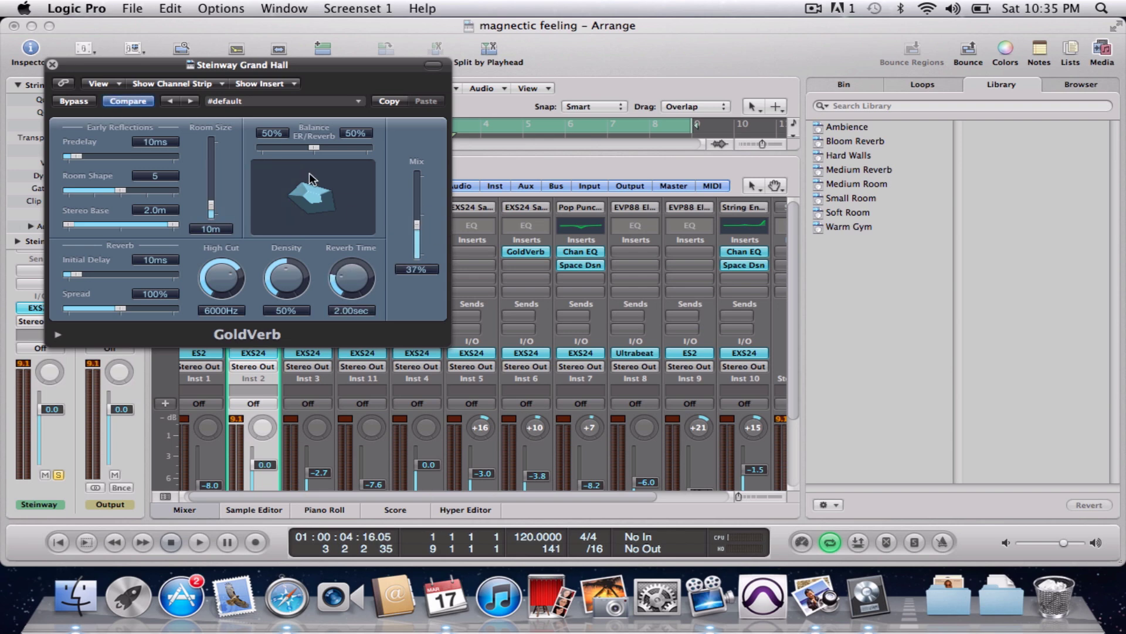
pyautogui.moveTo(339, 294); pyautogui.dragTo(346, 285)
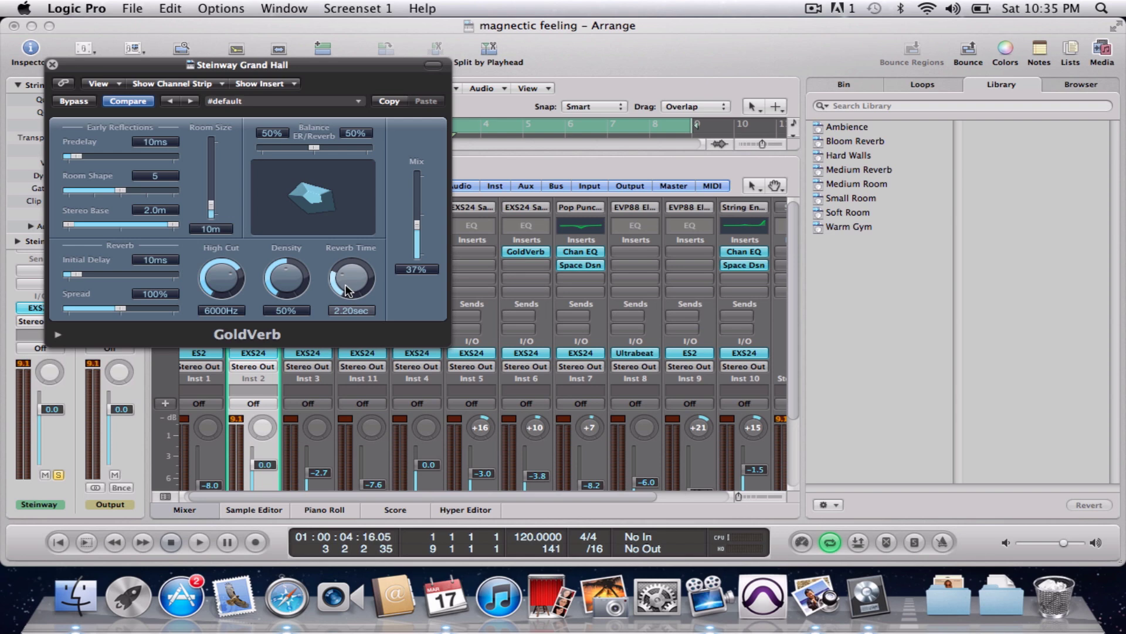
pyautogui.press('space')
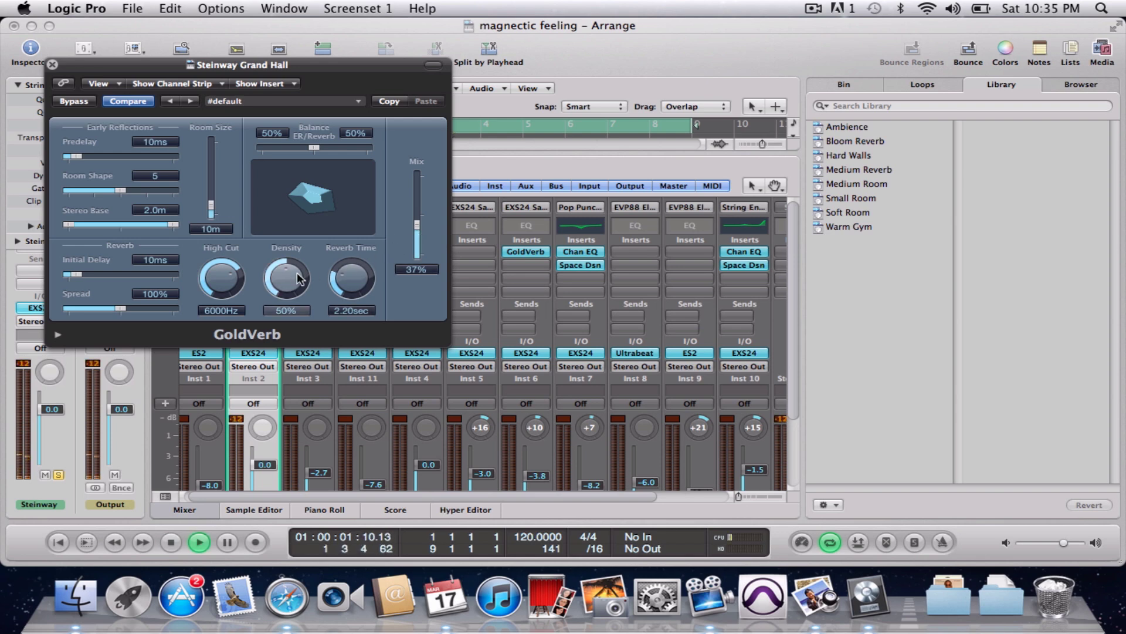
pyautogui.moveTo(109, 68); pyautogui.dragTo(414, 142)
pyautogui.moveTo(516, 281)
pyautogui.mouseDown()
pyautogui.moveTo(514, 259)
pyautogui.moveTo(516, 272)
pyautogui.mouseUp()
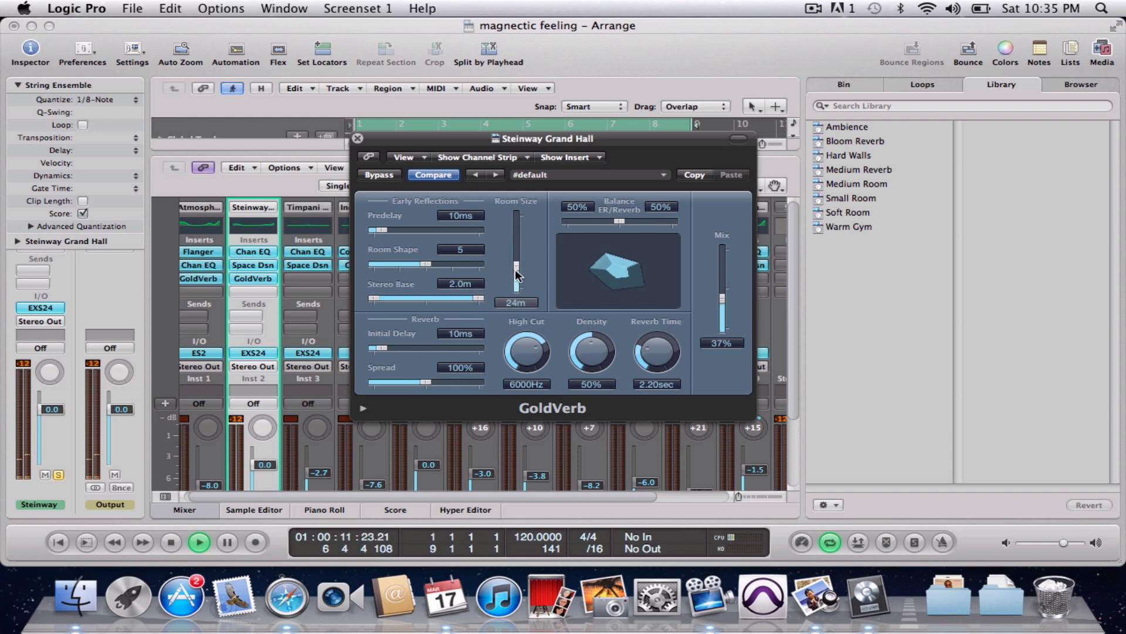
# - Close the Steinway's GoldVerb and solo Atmosphere Artifacts alongside the Steinway in the arrangement, listening to both together
pyautogui.click(357, 139)
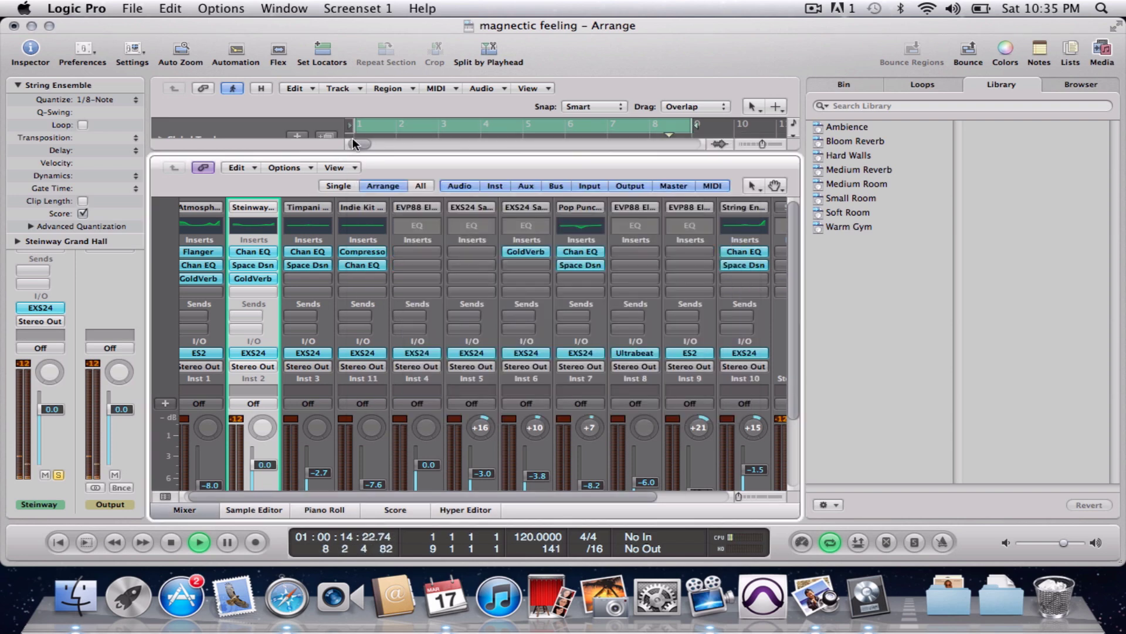
pyautogui.click(248, 508)
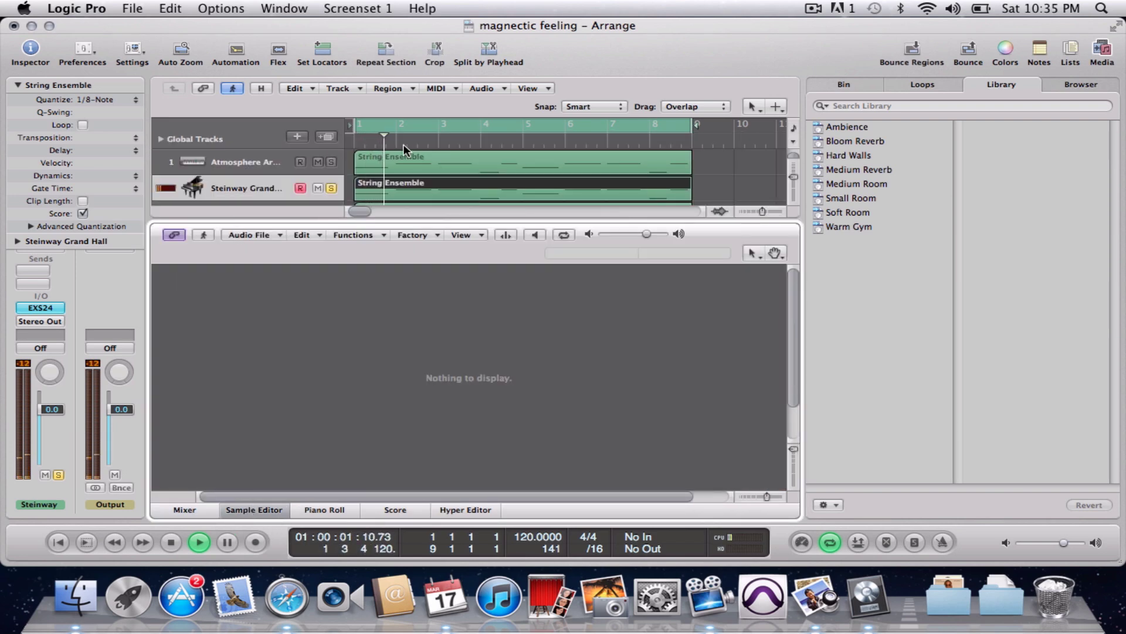
pyautogui.click(327, 164)
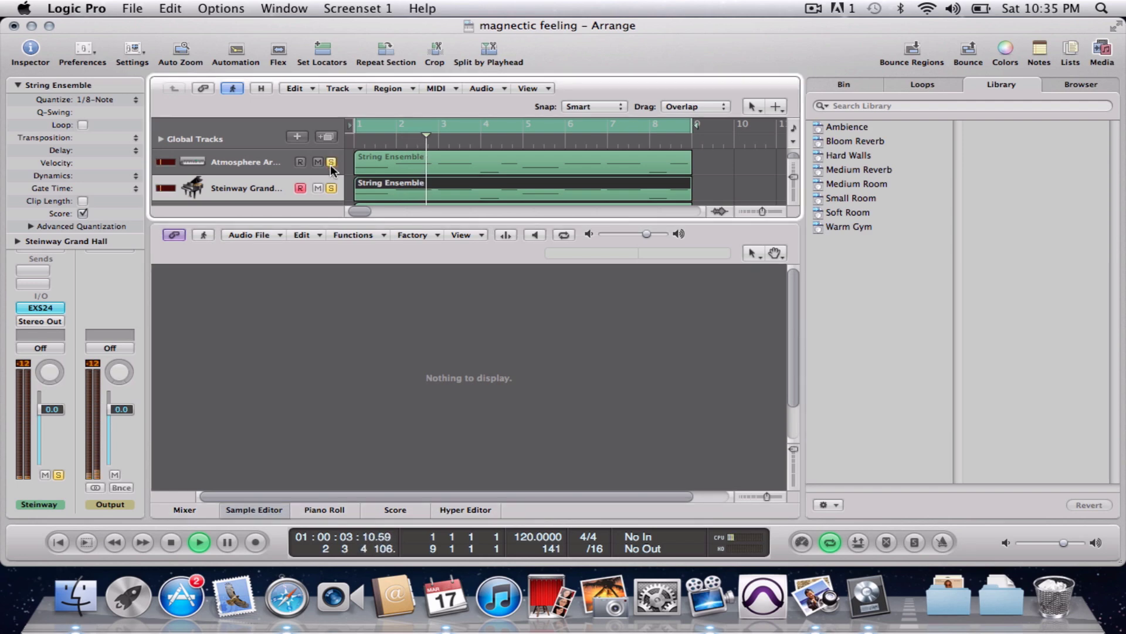
pyautogui.click(185, 509)
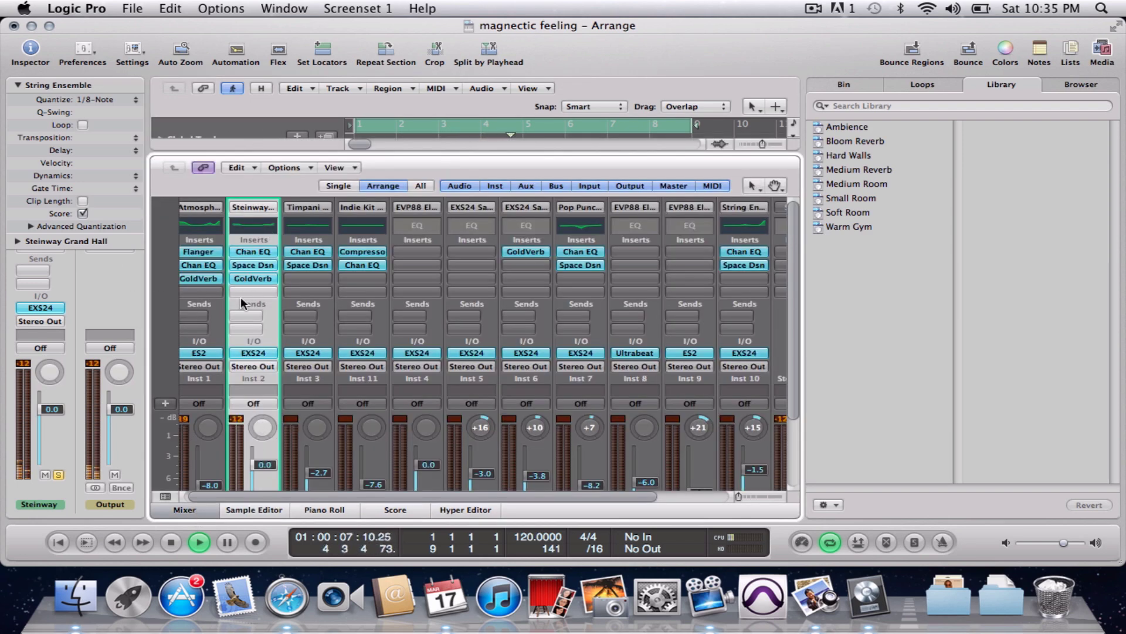
pyautogui.click(200, 514)
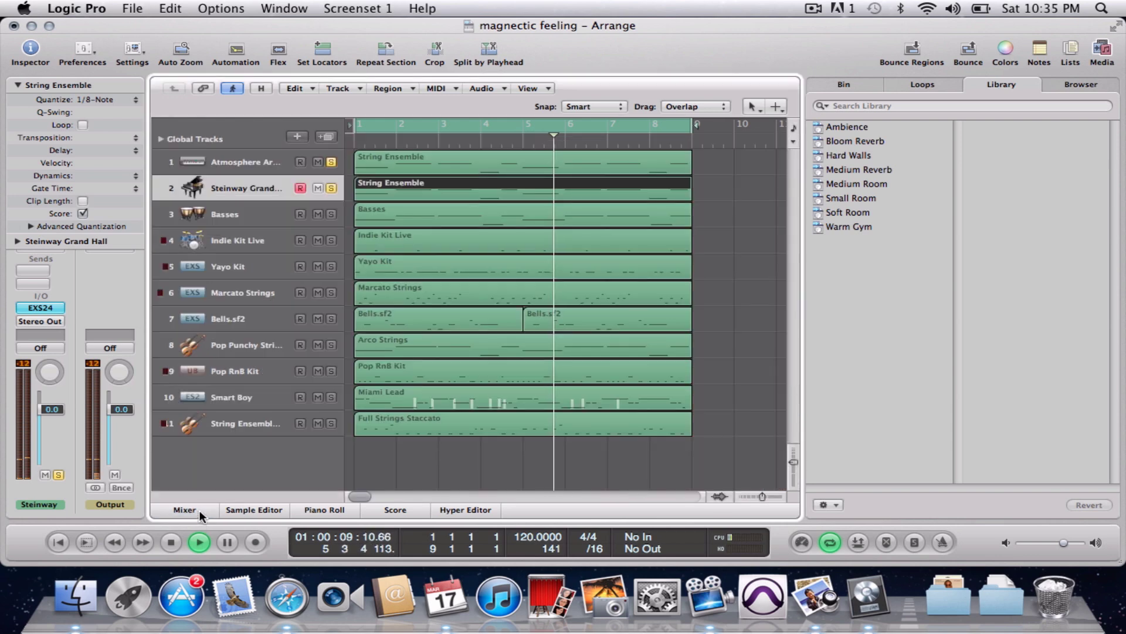
pyautogui.press('space')
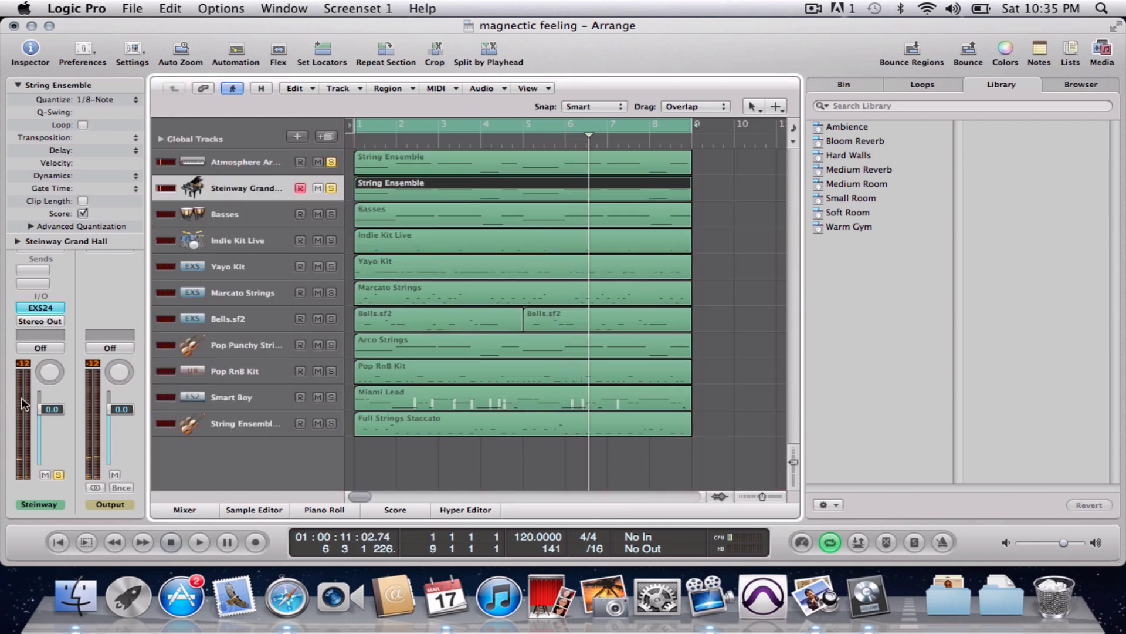
# - Lower the Steinway track's volume to -2.0 dB, check it in playback, and fine-tune it to -1.6 dB
pyautogui.moveTo(39, 411); pyautogui.dragTo(40, 413)
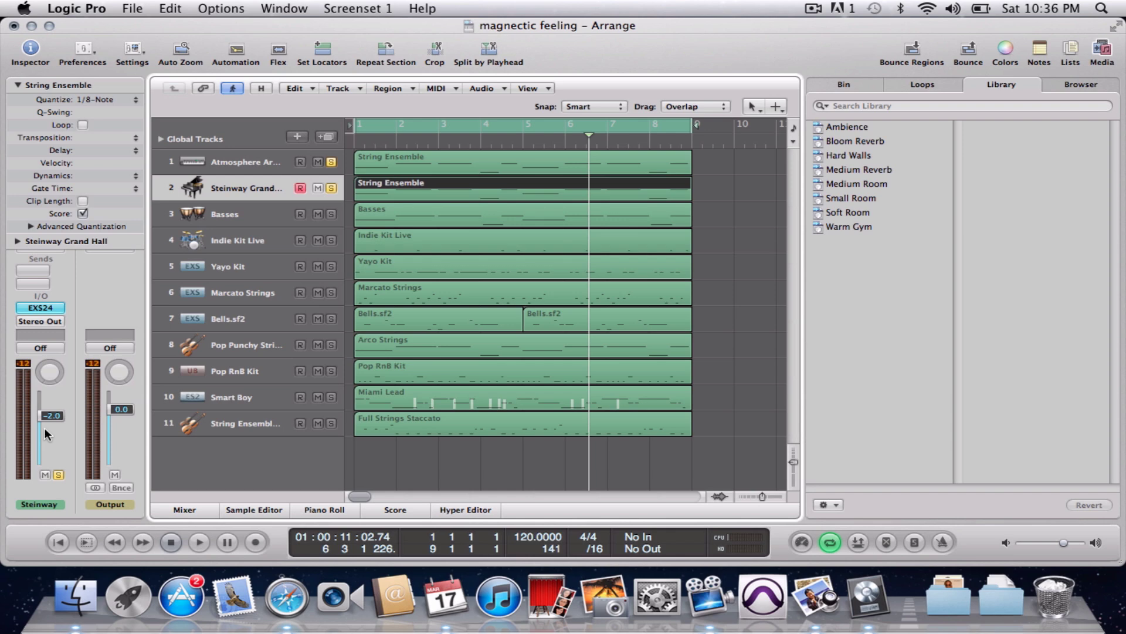
pyautogui.press('space')
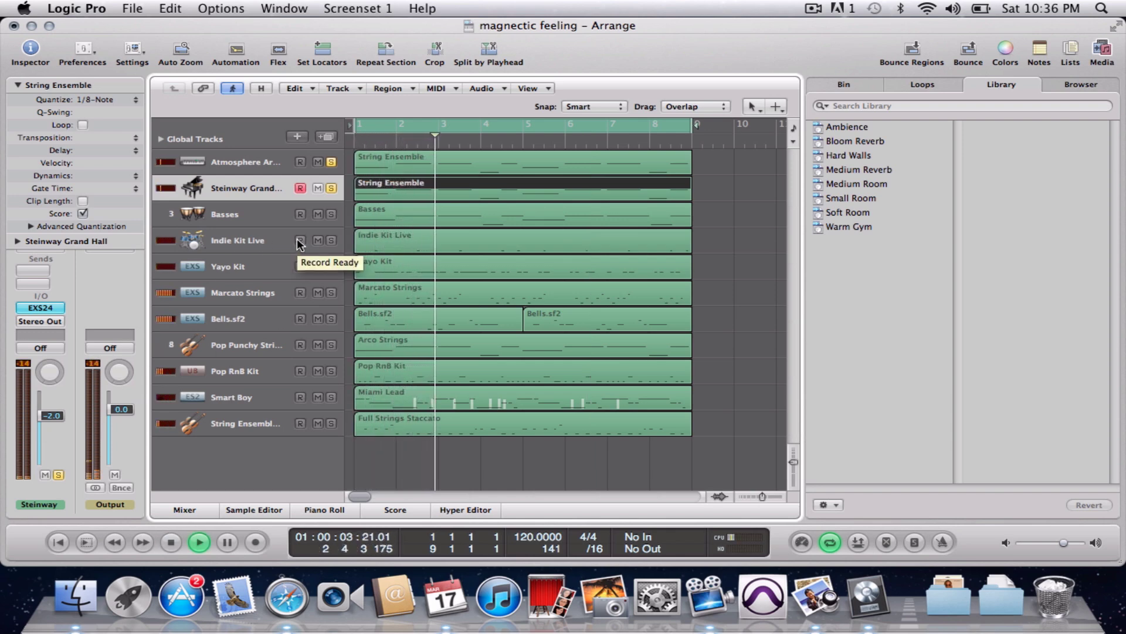
pyautogui.click(365, 467)
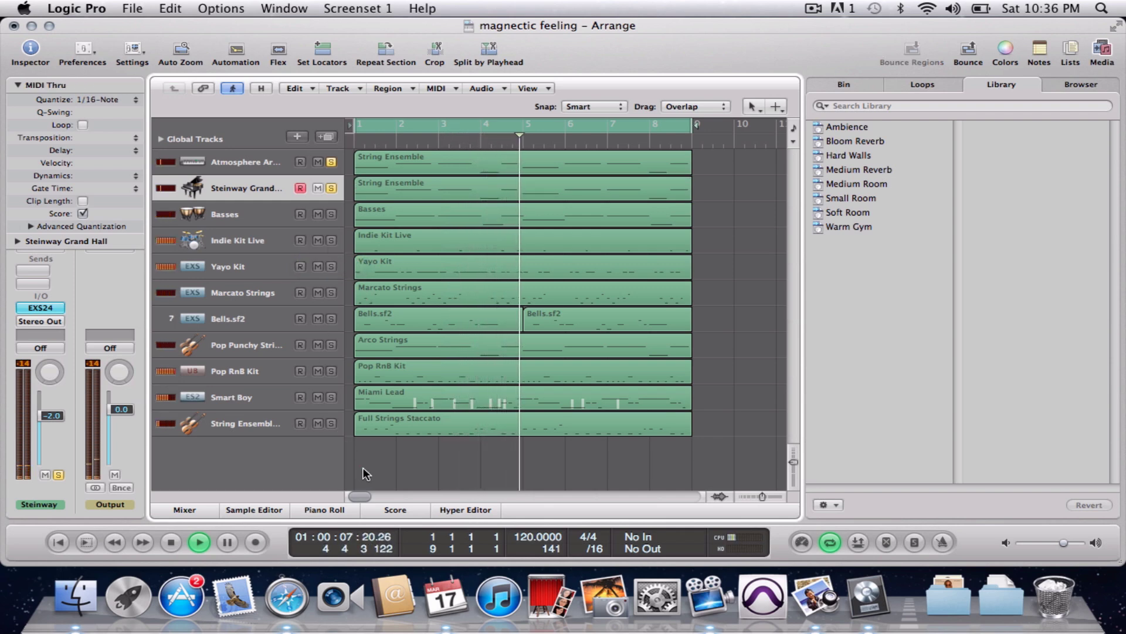
pyautogui.moveTo(57, 414); pyautogui.dragTo(61, 415)
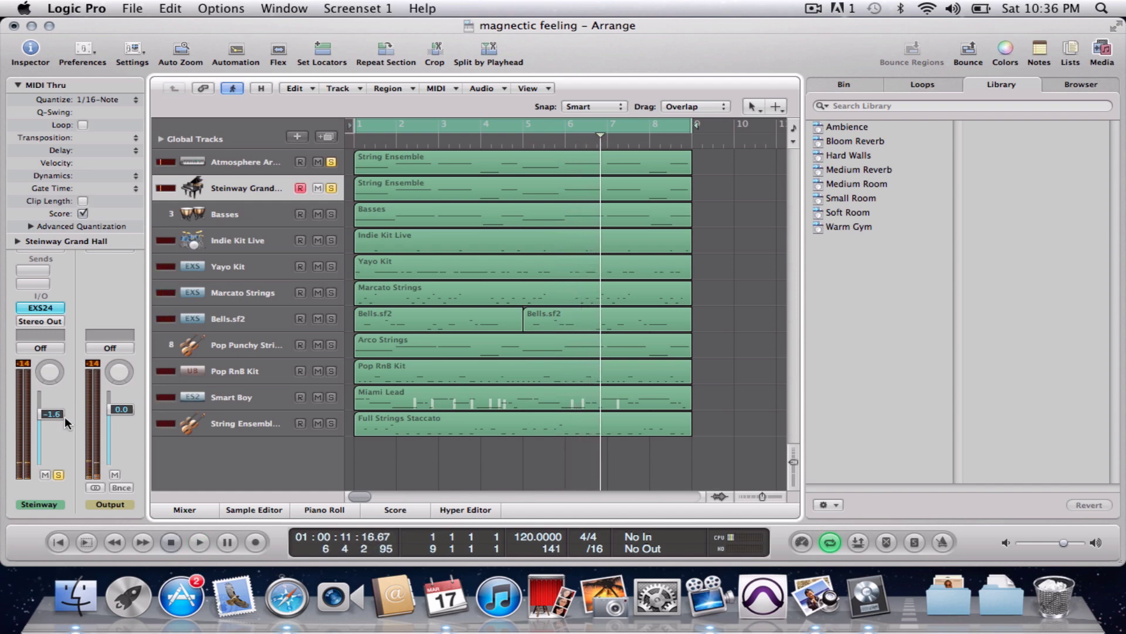
pyautogui.press('space')
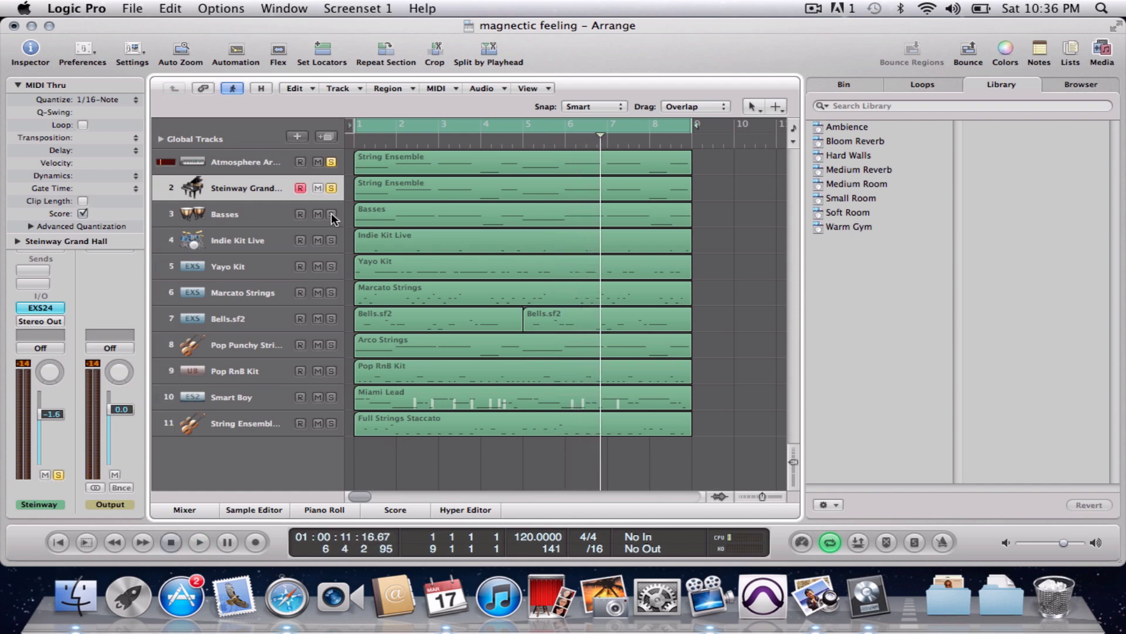
# - Solo the Basses track with the first two tracks, play from the start, and check its inserts in the mixer
pyautogui.press('Return')
pyautogui.press('space')
pyautogui.click(253, 216)
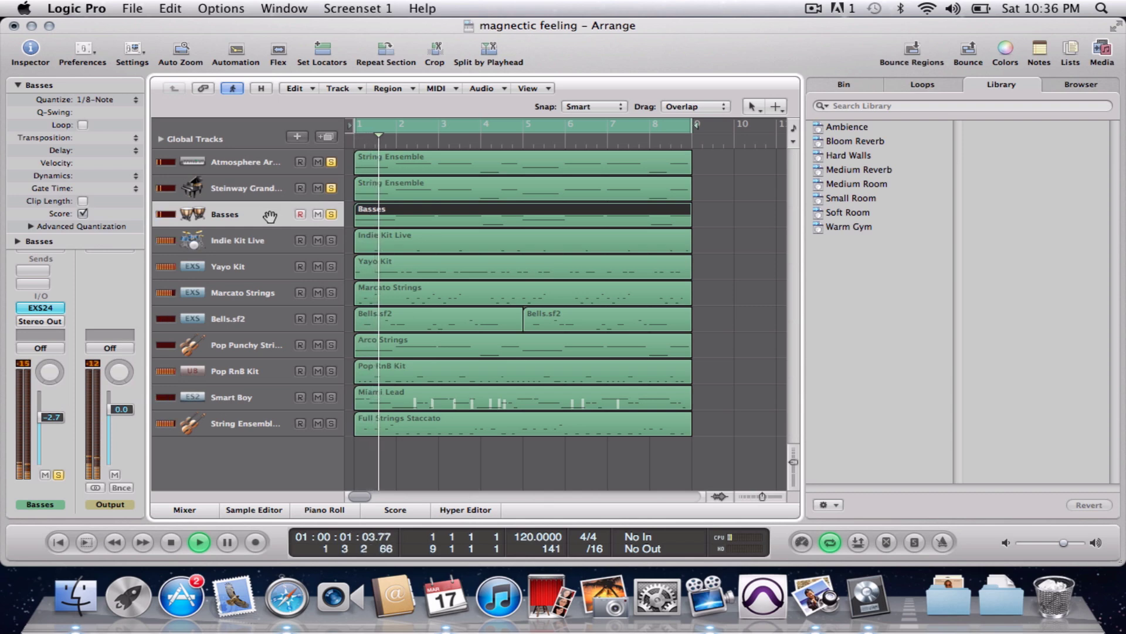
pyautogui.click(195, 512)
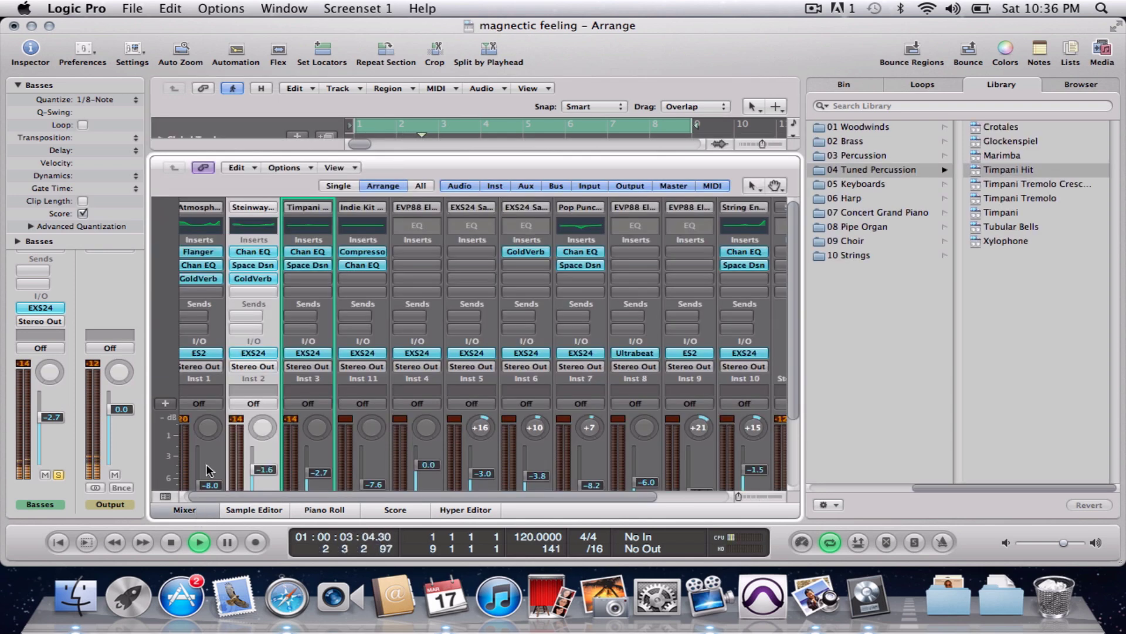
pyautogui.click(179, 513)
pyautogui.press('space')
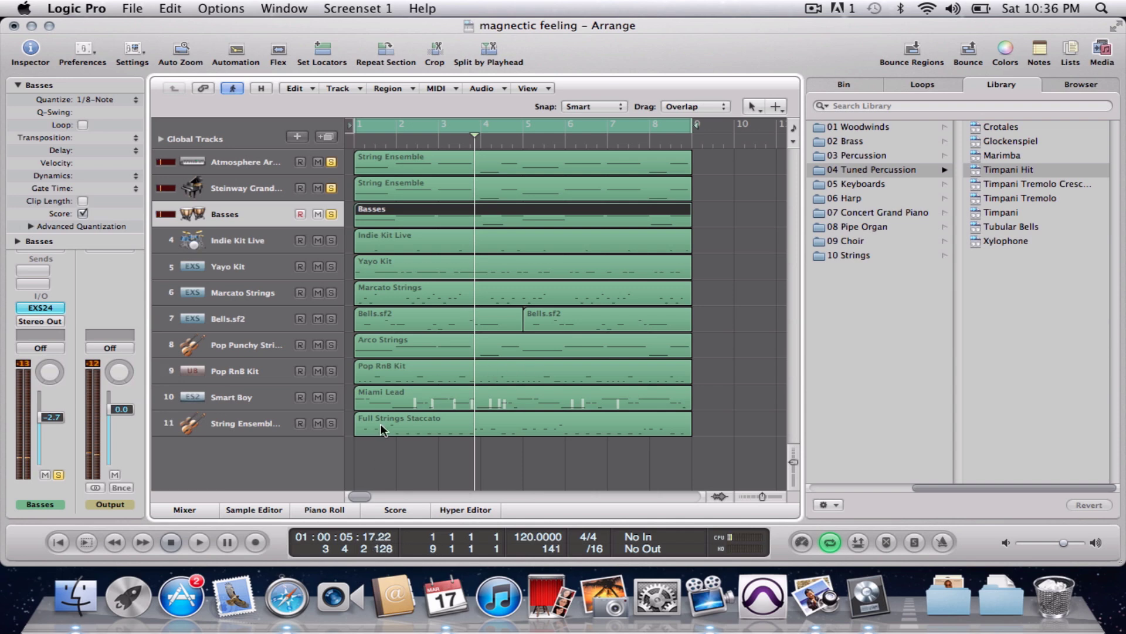
# - Unsolo the first three tracks, solo Indie Kit Live, play it from the start, and select its mixer channel
pyautogui.click(381, 452)
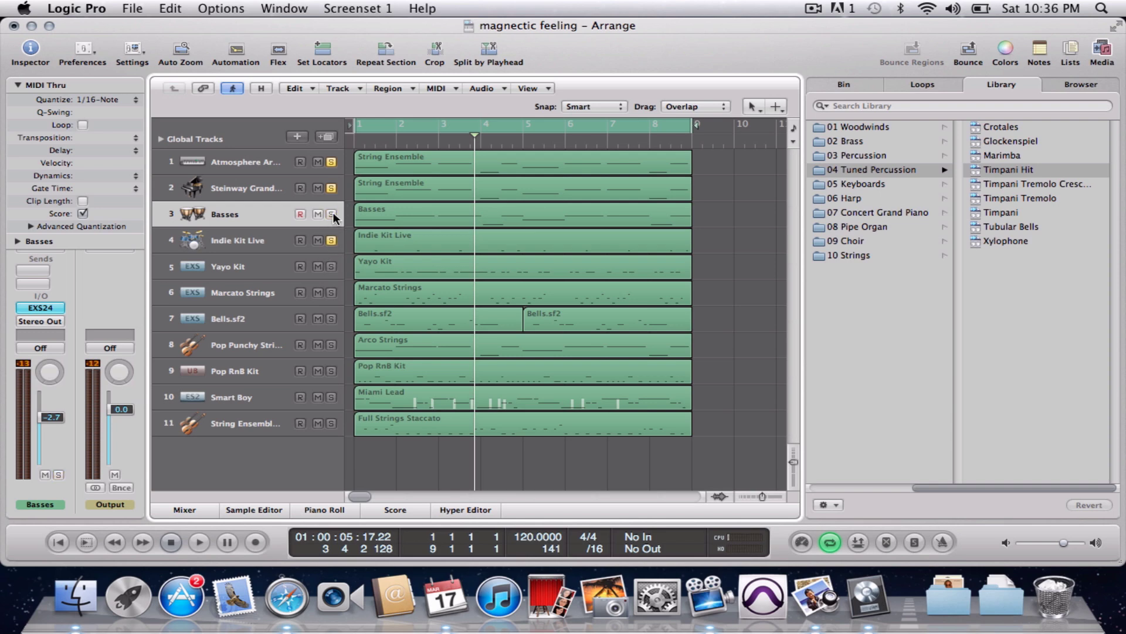
pyautogui.press('Return')
pyautogui.press('space')
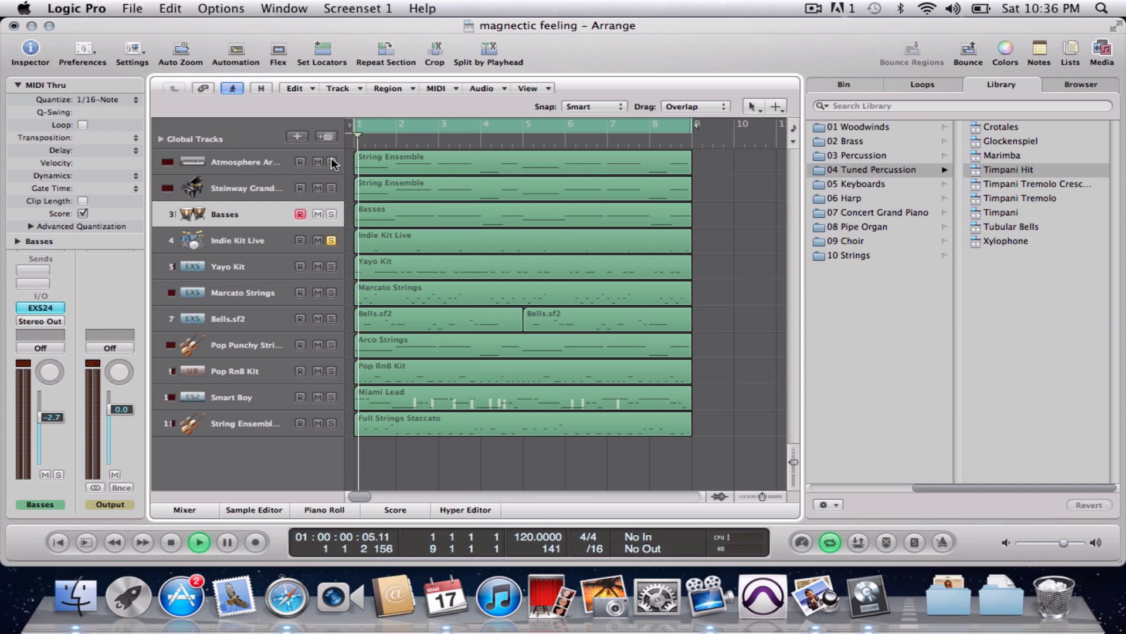
pyautogui.click(275, 242)
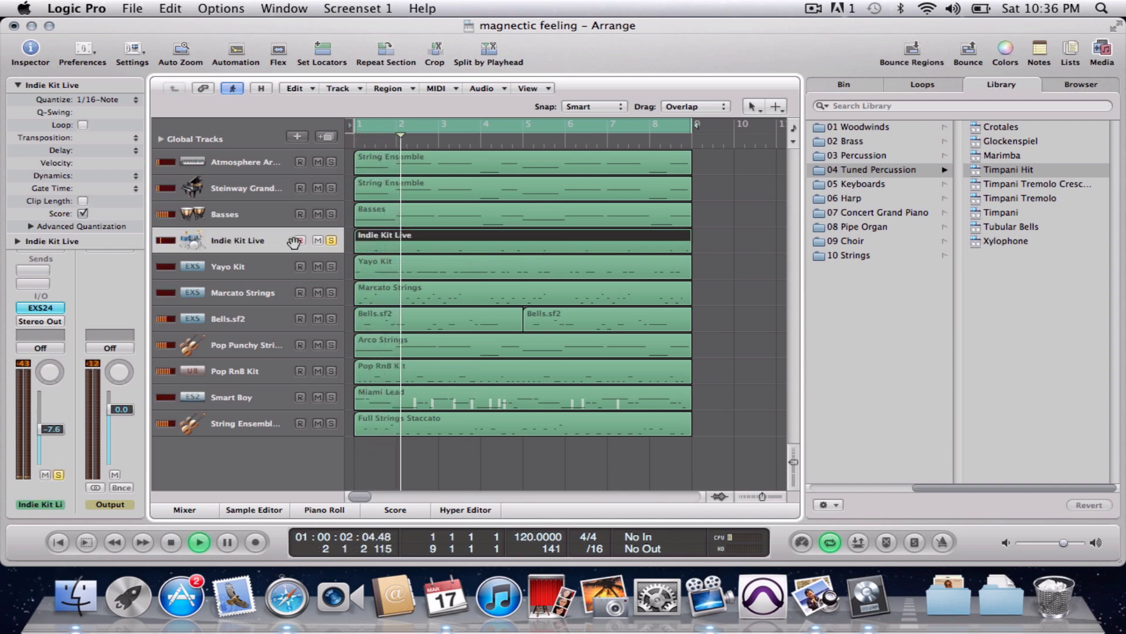
pyautogui.click(185, 509)
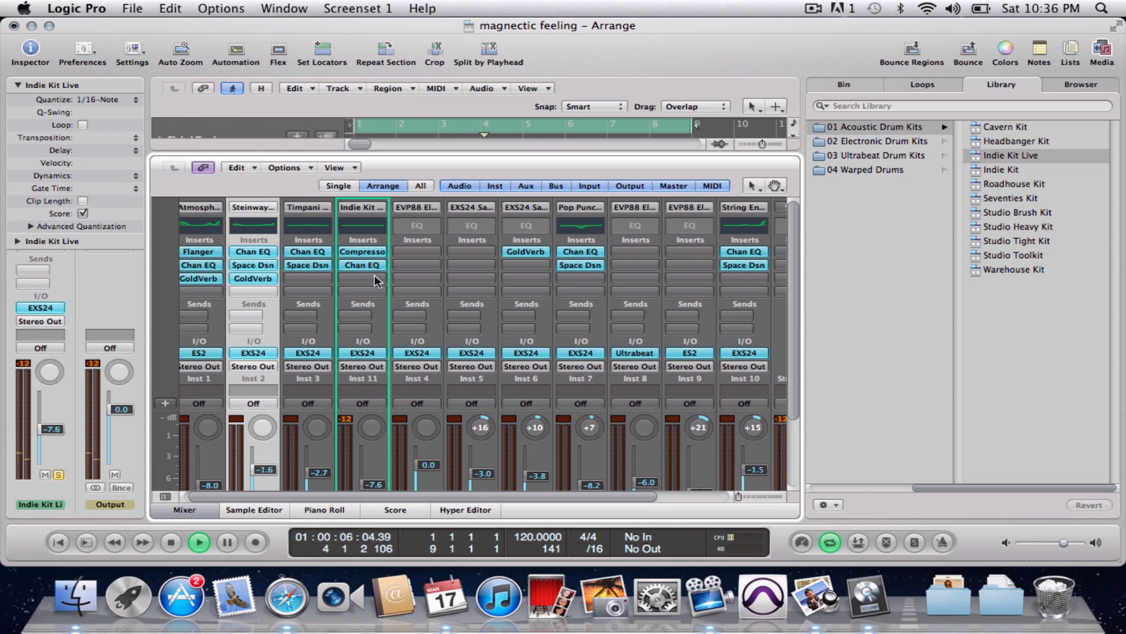
pyautogui.scroll(-3, 370, 356)
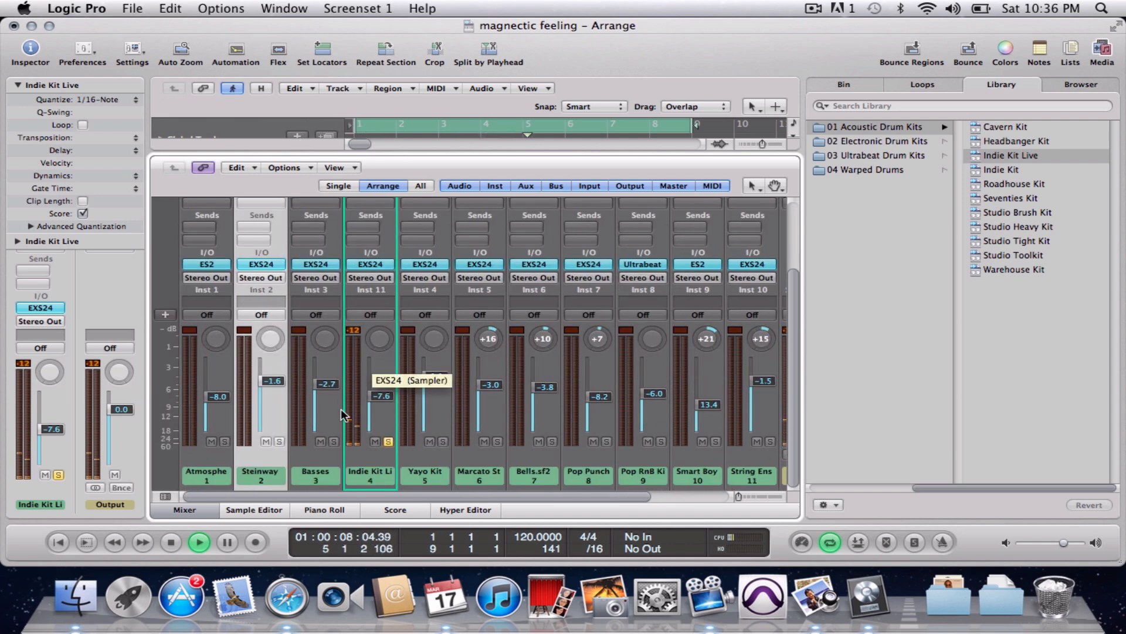
pyautogui.click(368, 456)
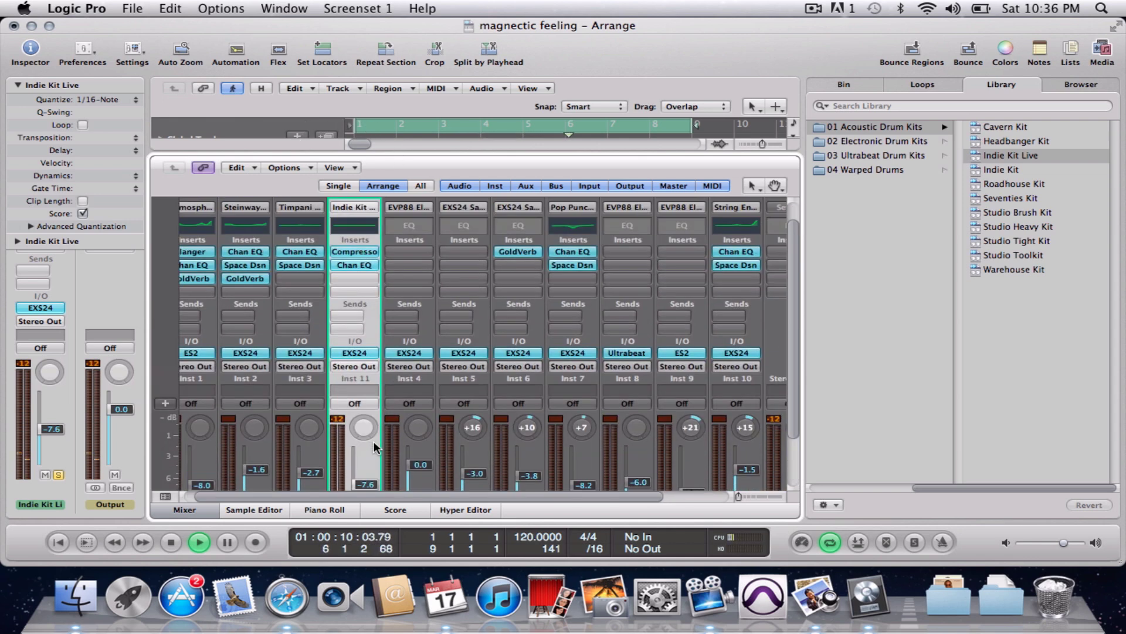
# - Insert a stereo GoldVerb reverb below the Channel EQ on the Indie Kit Live channel, keeping its default settings
pyautogui.scroll(3, 373, 441)
pyautogui.click(355, 278)
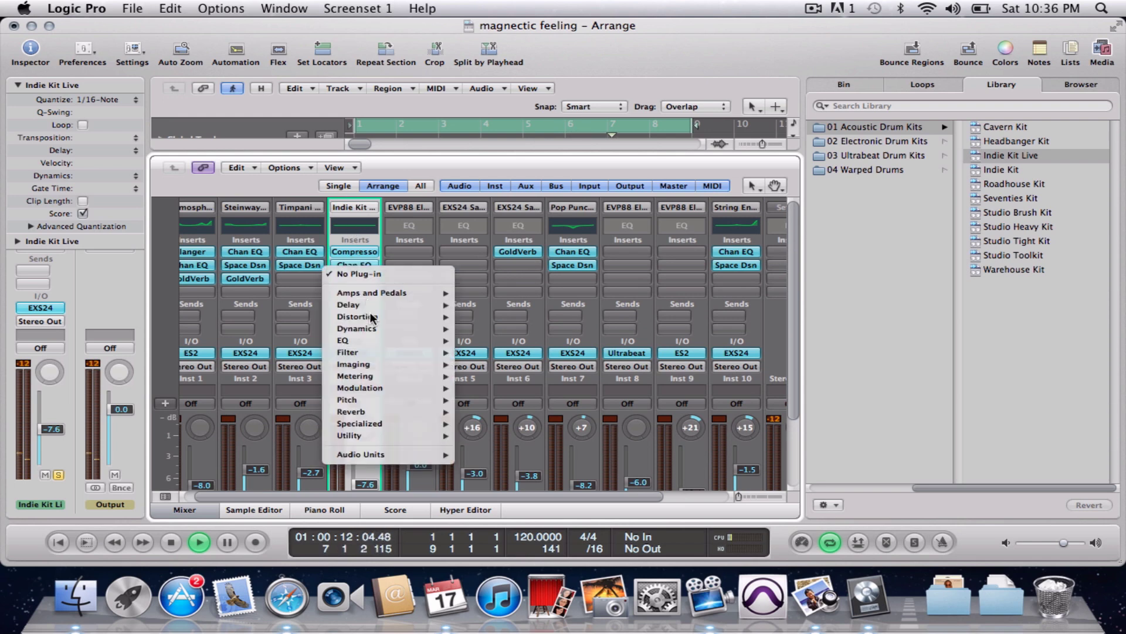
pyautogui.moveTo(403, 333)
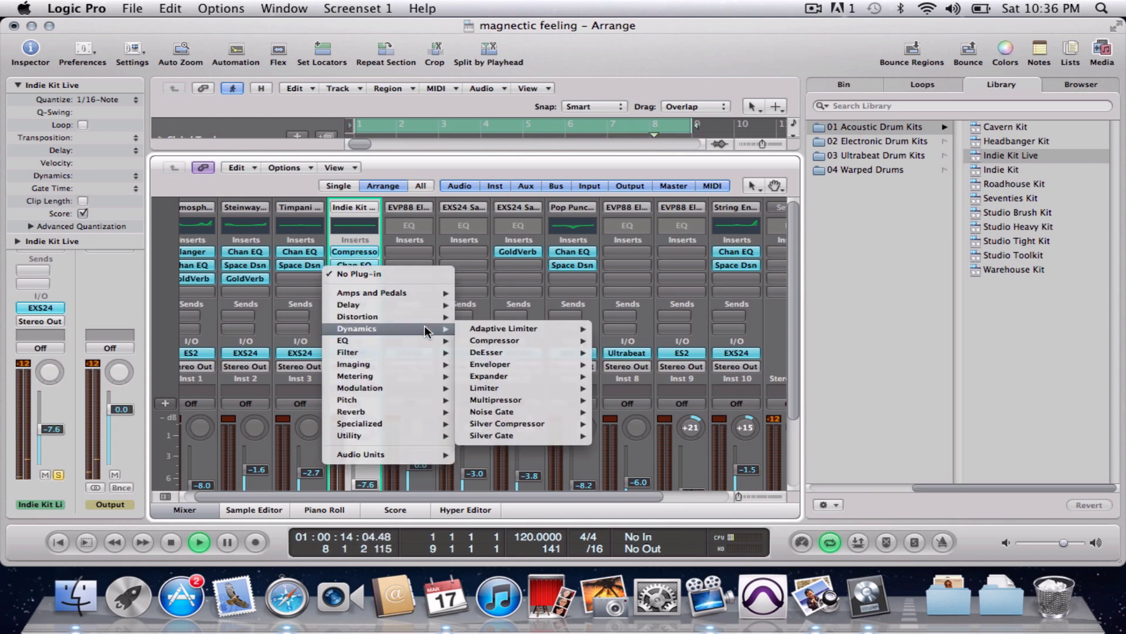
pyautogui.moveTo(412, 410)
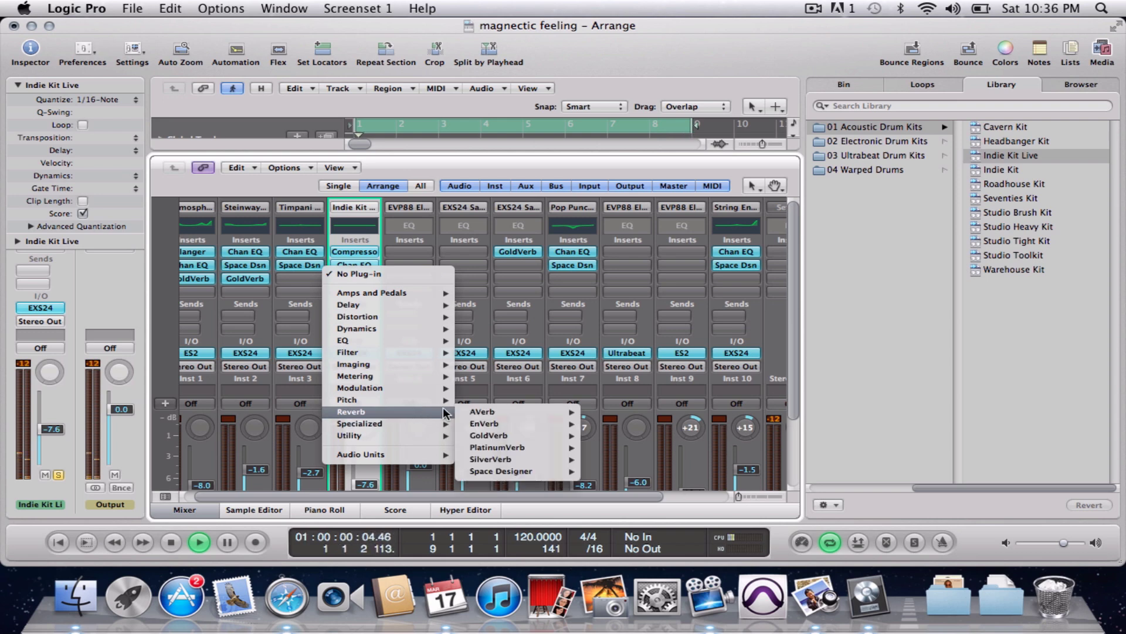
pyautogui.moveTo(521, 437)
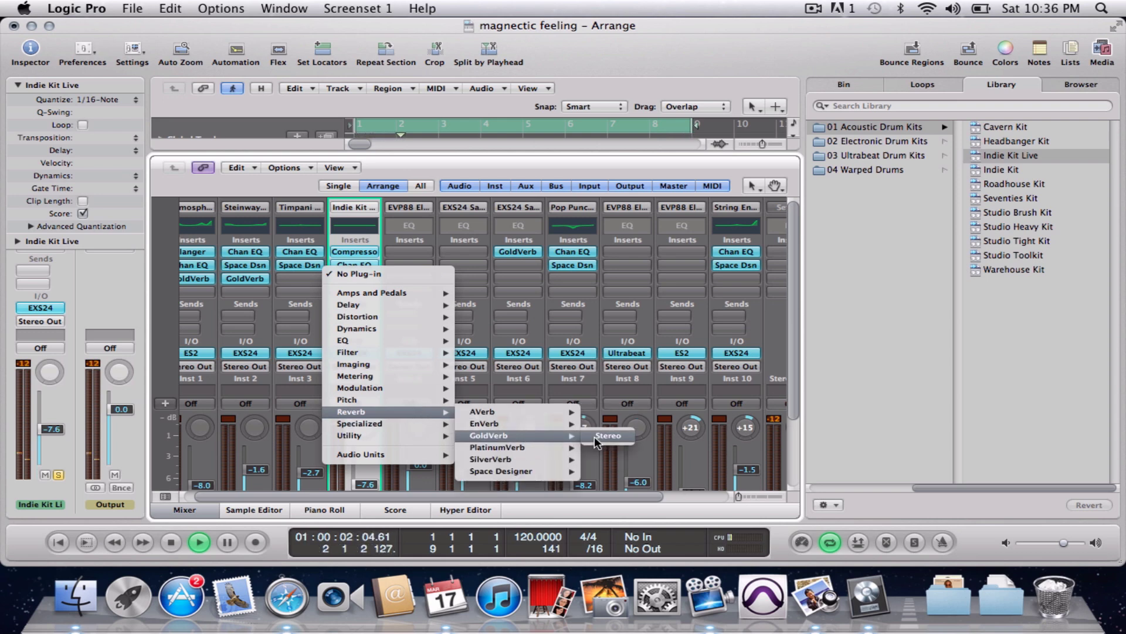
pyautogui.click(595, 434)
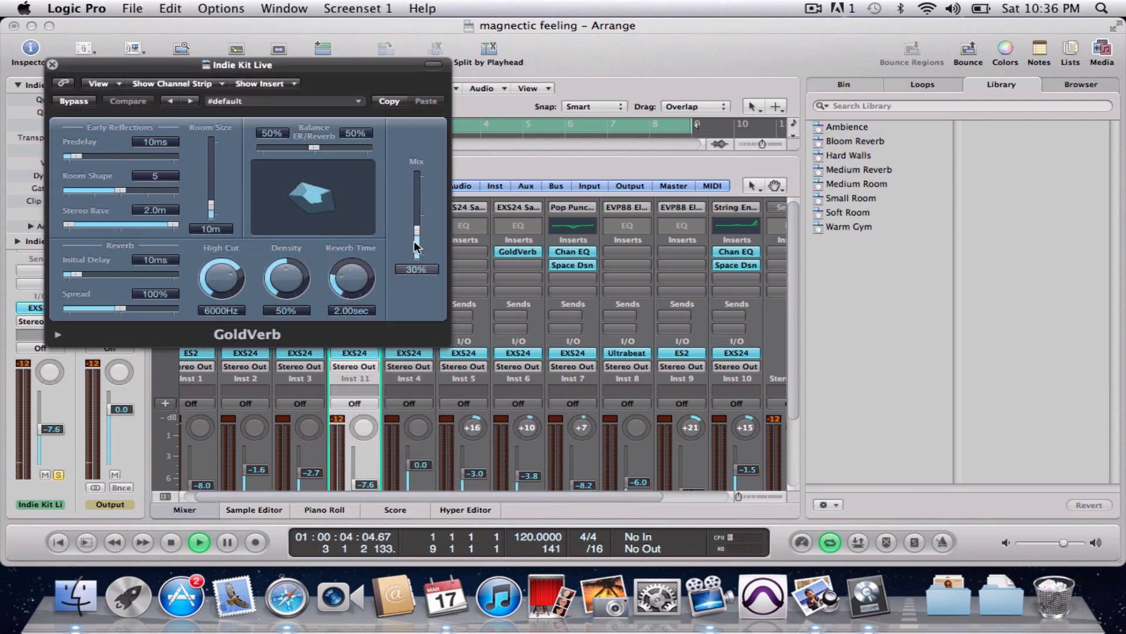
pyautogui.press('space')
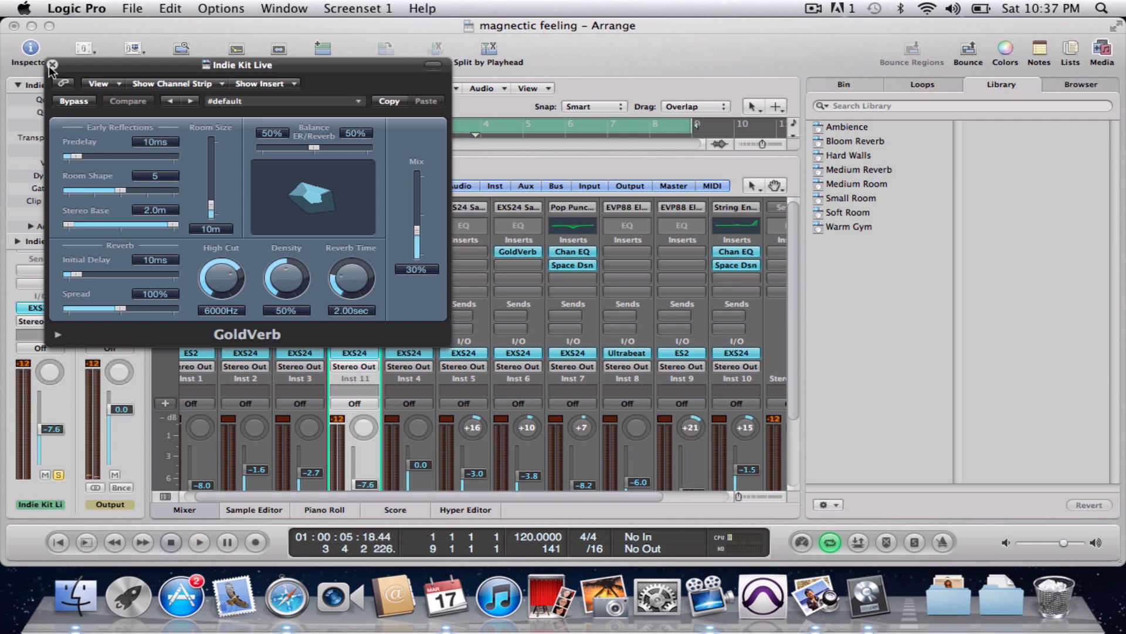
pyautogui.click(52, 64)
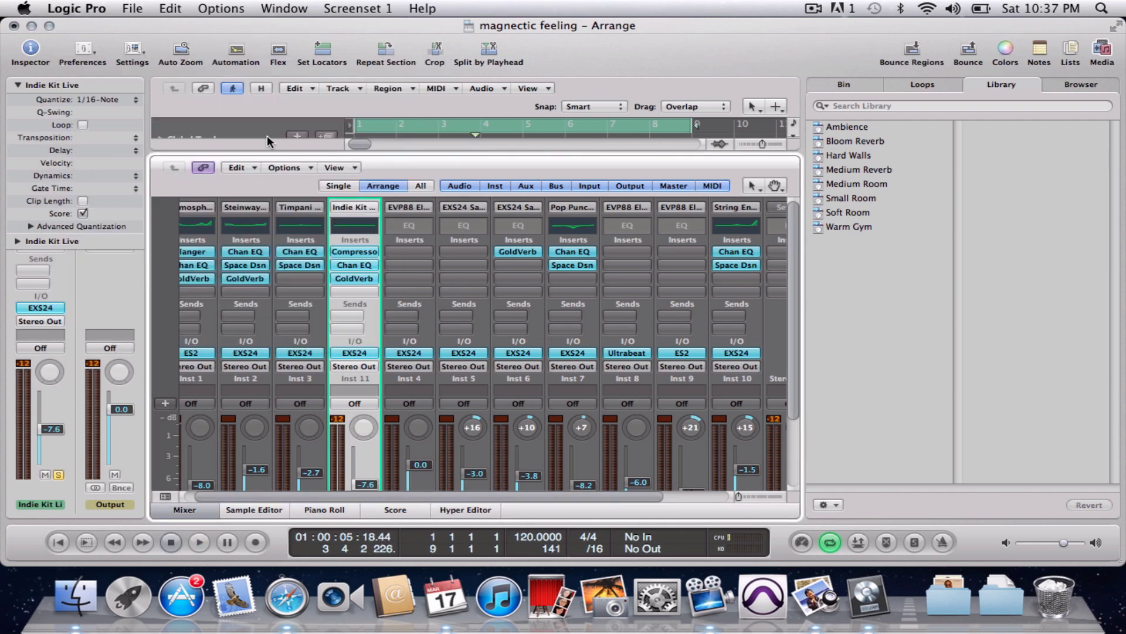
# - Switch the solo from Indie Kit Live to Yayo Kit, play it, and bring up its channel in the mixer
pyautogui.click(249, 126)
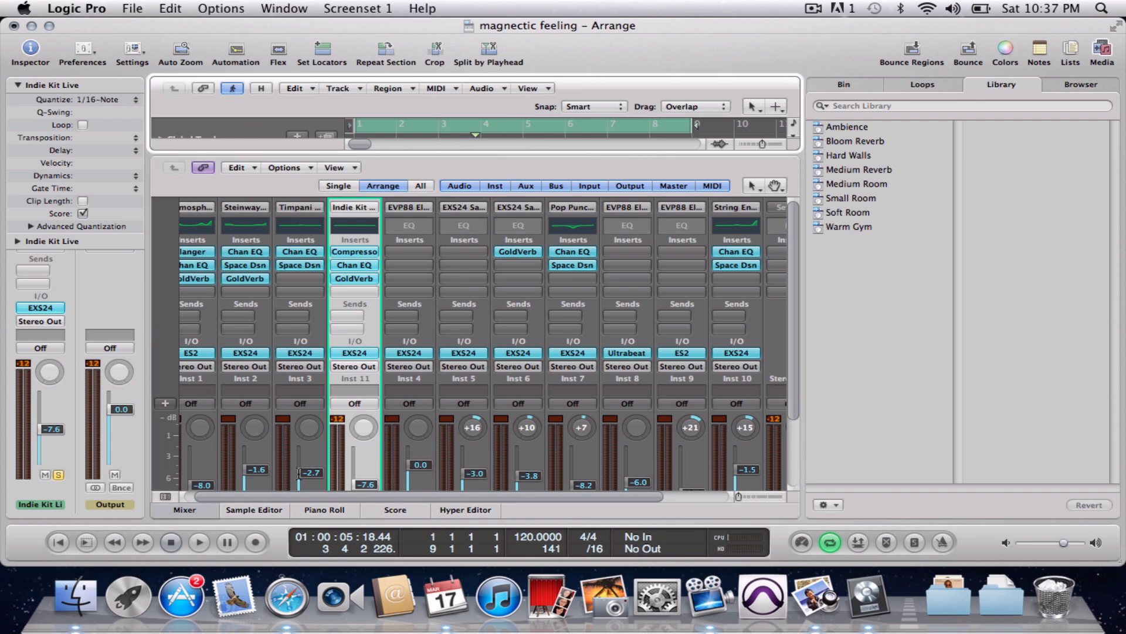
pyautogui.click(185, 510)
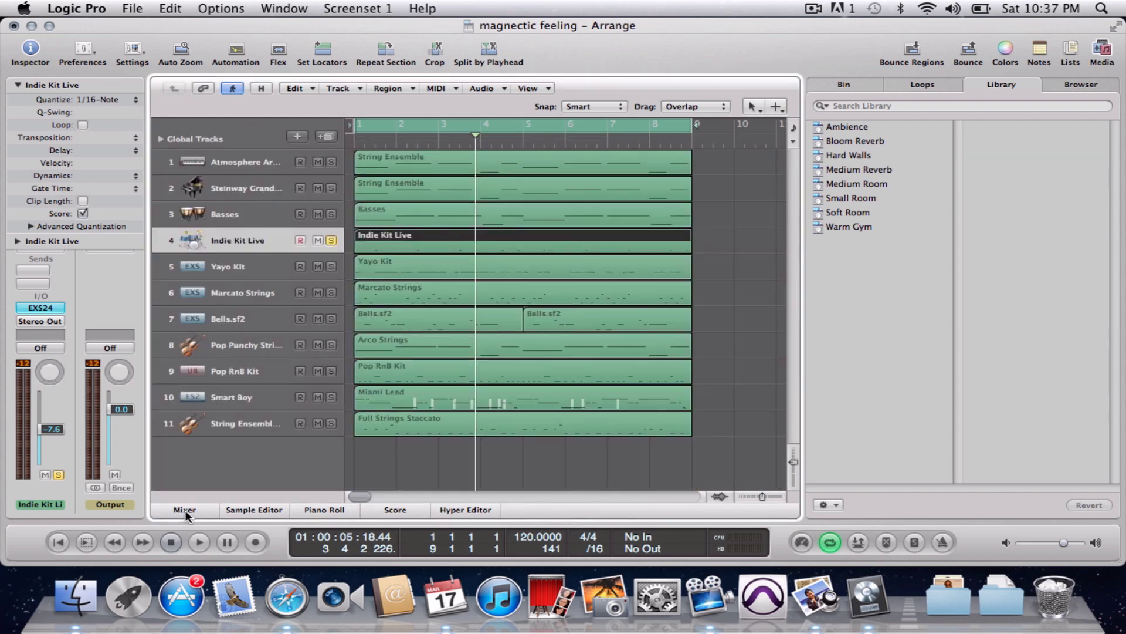
pyautogui.click(332, 242)
pyautogui.click(332, 267)
pyautogui.press('space')
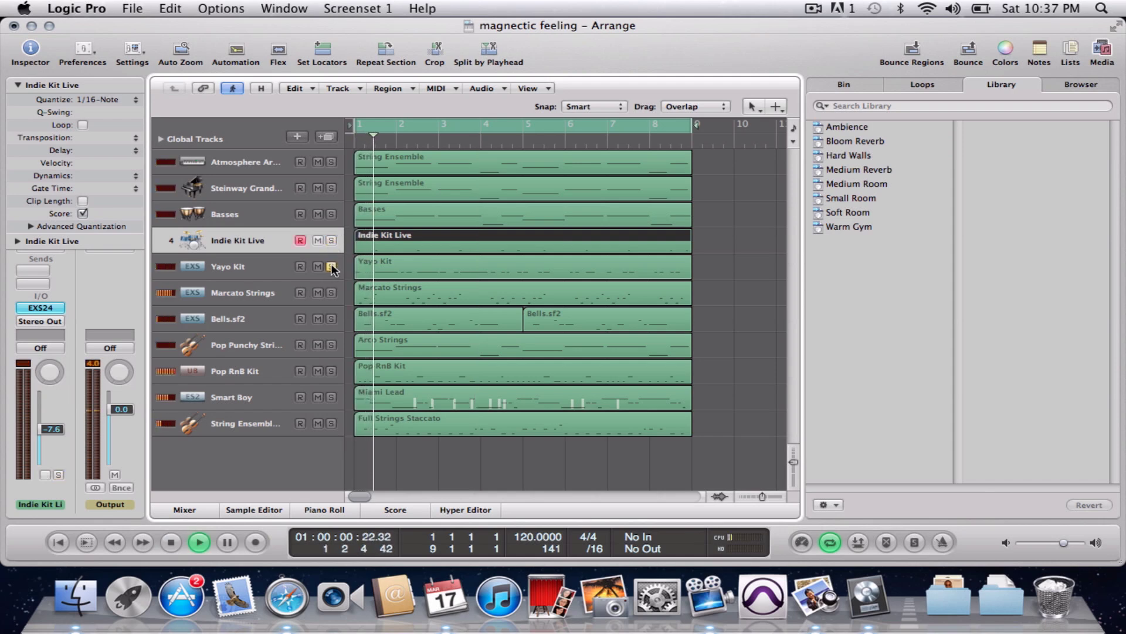
pyautogui.click(284, 274)
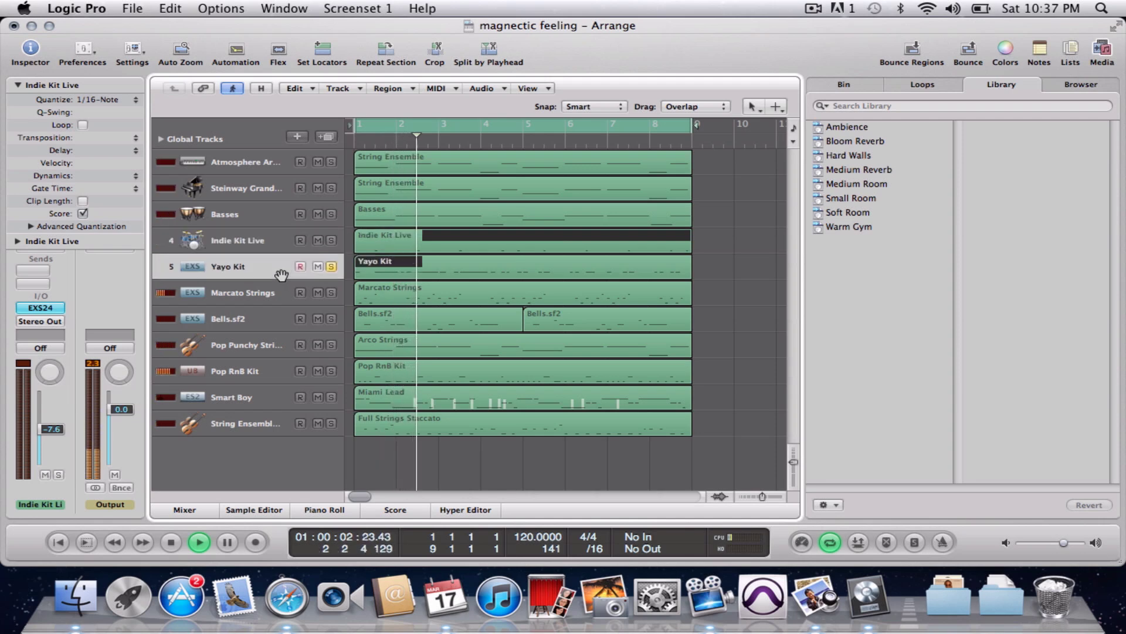
pyautogui.click(186, 511)
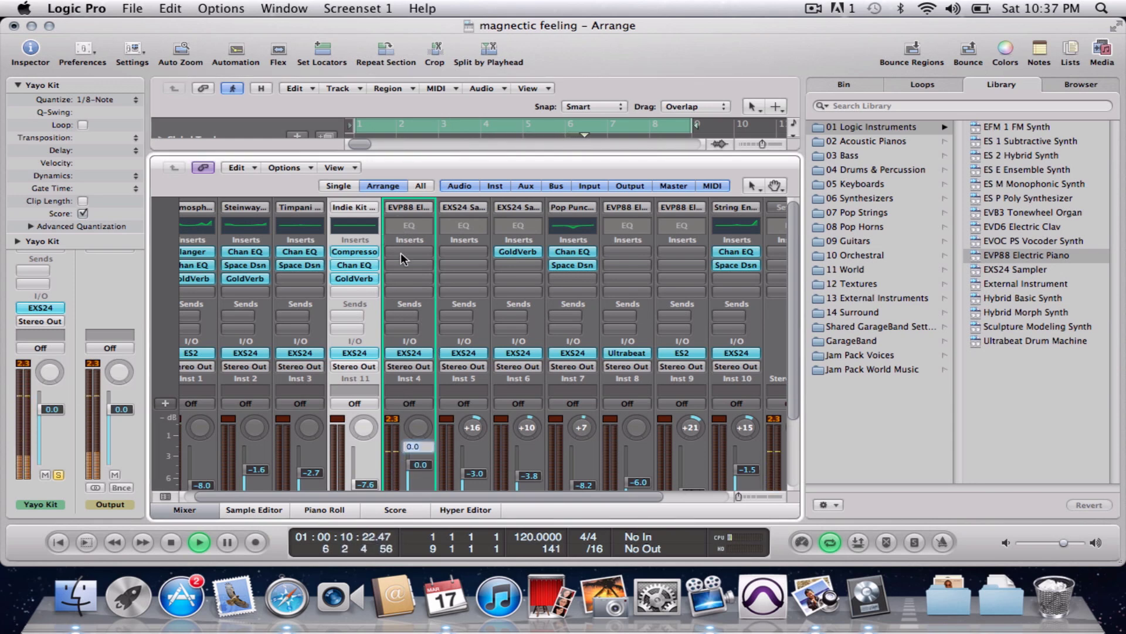
# - Add a Channel EQ to Yayo Kit, setting 9200 Hz to +5.0 dB, 75 Hz to -2.0 dB, and 1300 Hz to +2.0 dB
pyautogui.doubleClick(410, 226)
pyautogui.moveTo(464, 228); pyautogui.dragTo(459, 199)
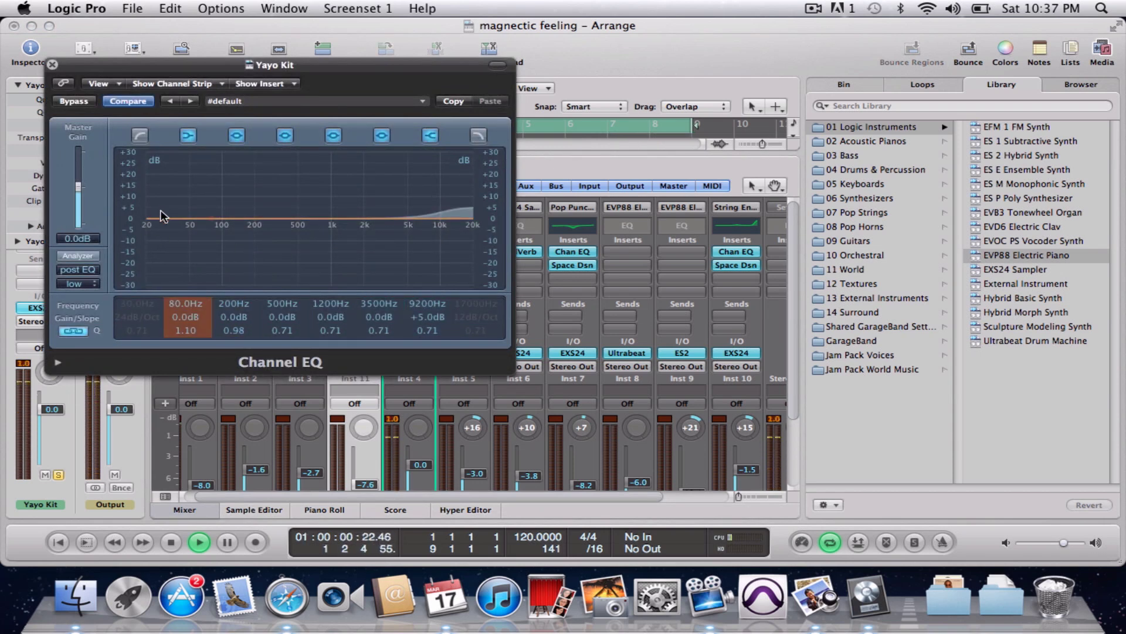
pyautogui.moveTo(160, 219); pyautogui.dragTo(159, 230)
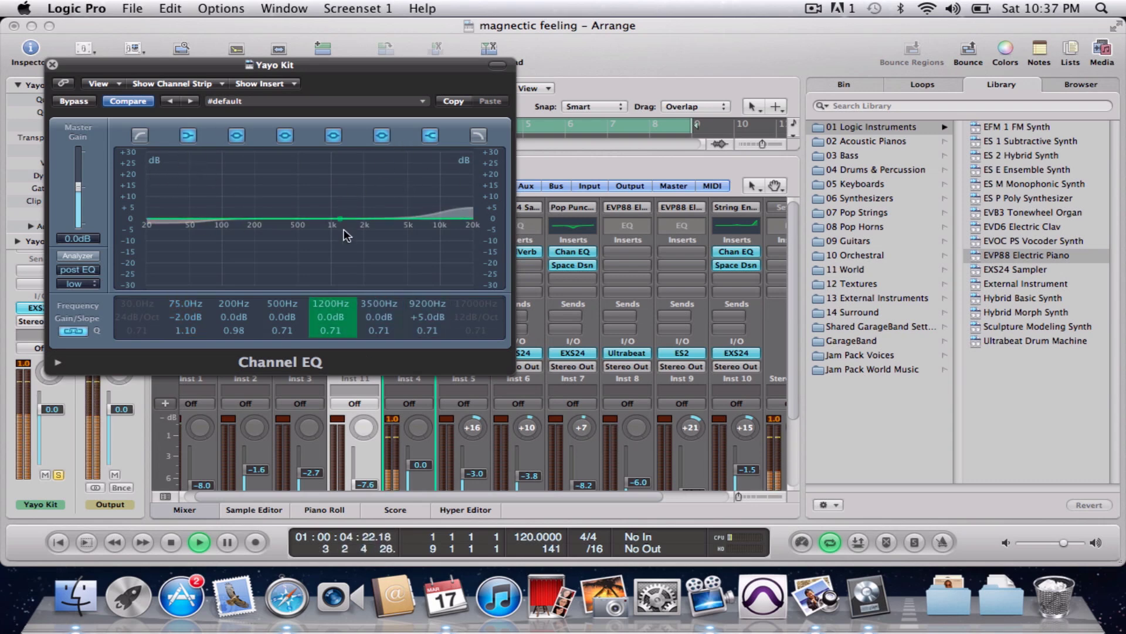
pyautogui.moveTo(340, 220); pyautogui.dragTo(344, 213)
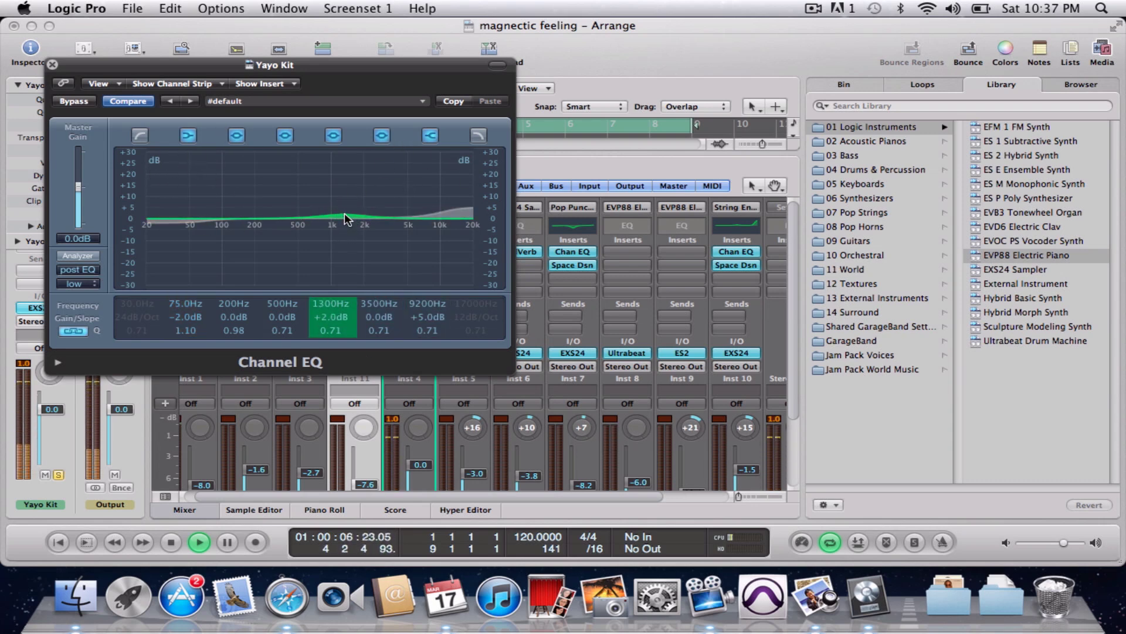
# - Insert a stereo Compressor below the Channel EQ on the Yayo Kit channel
pyautogui.click(52, 65)
pyautogui.click(396, 262)
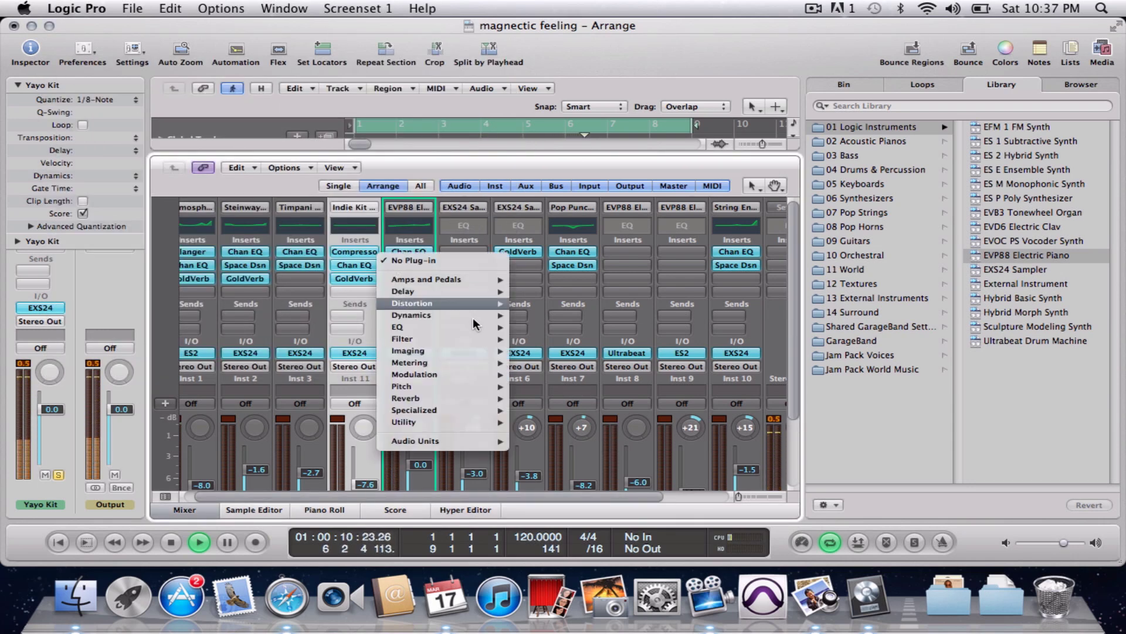
pyautogui.moveTo(476, 316)
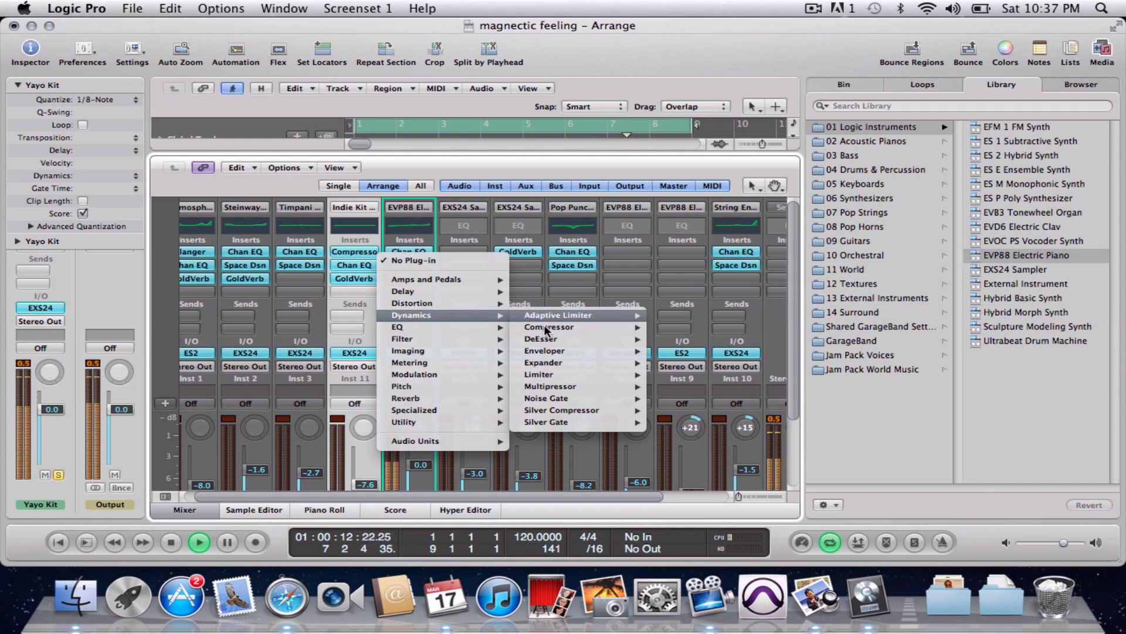
pyautogui.moveTo(549, 327)
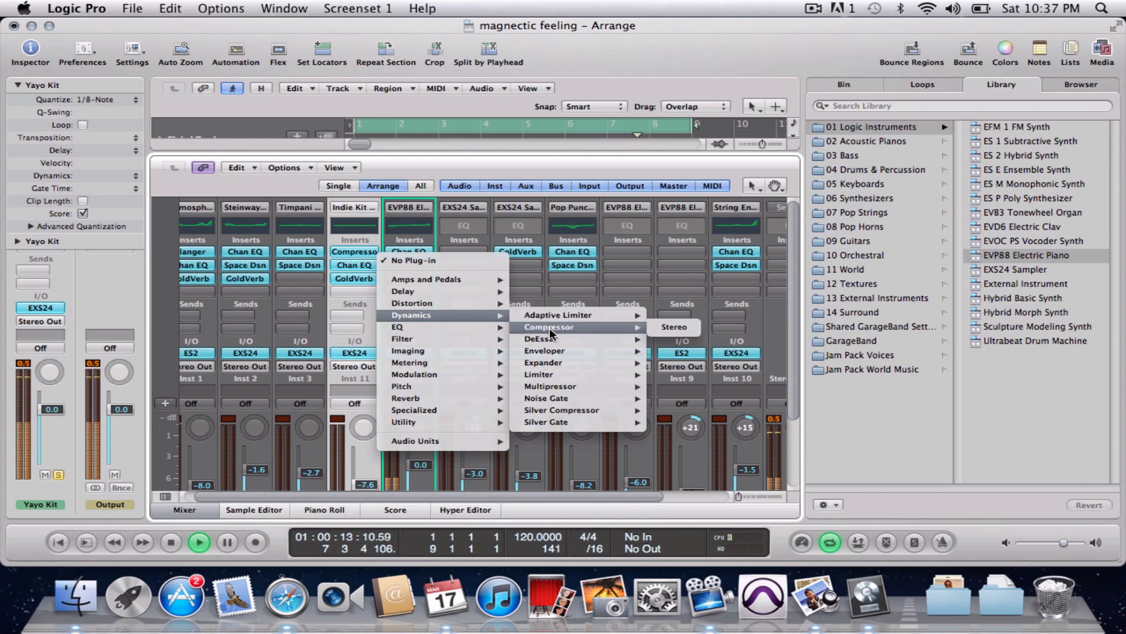
pyautogui.click(674, 326)
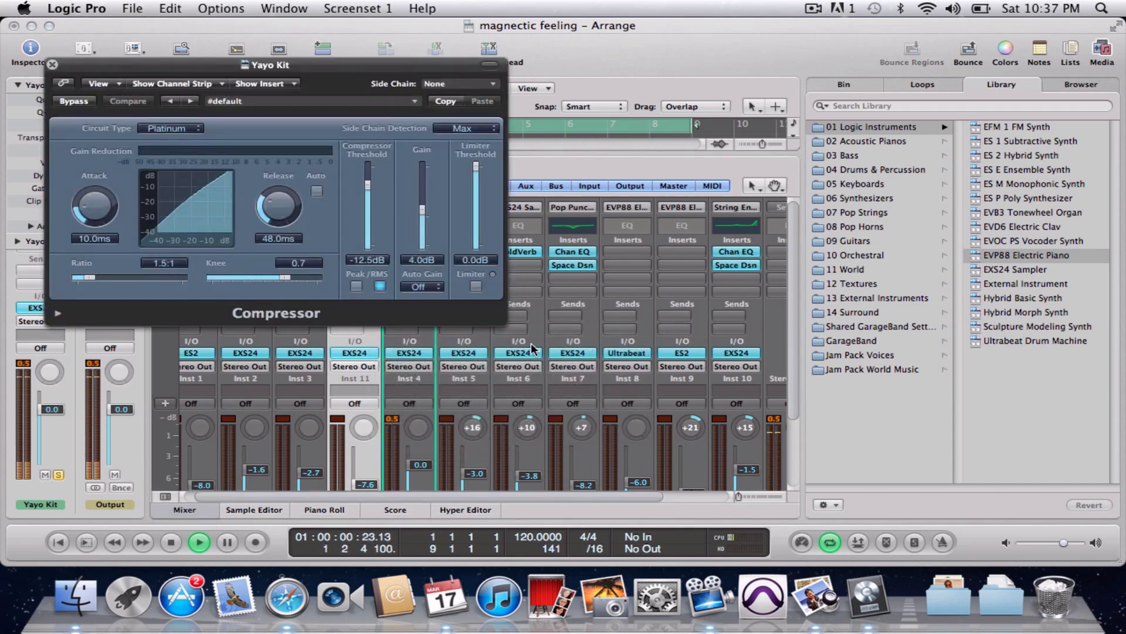
# - Try the ClassA_R and ClassA_U circuit types on the Yayo Kit compressor, then restore Platinum and close the plug-in
pyautogui.click(174, 134)
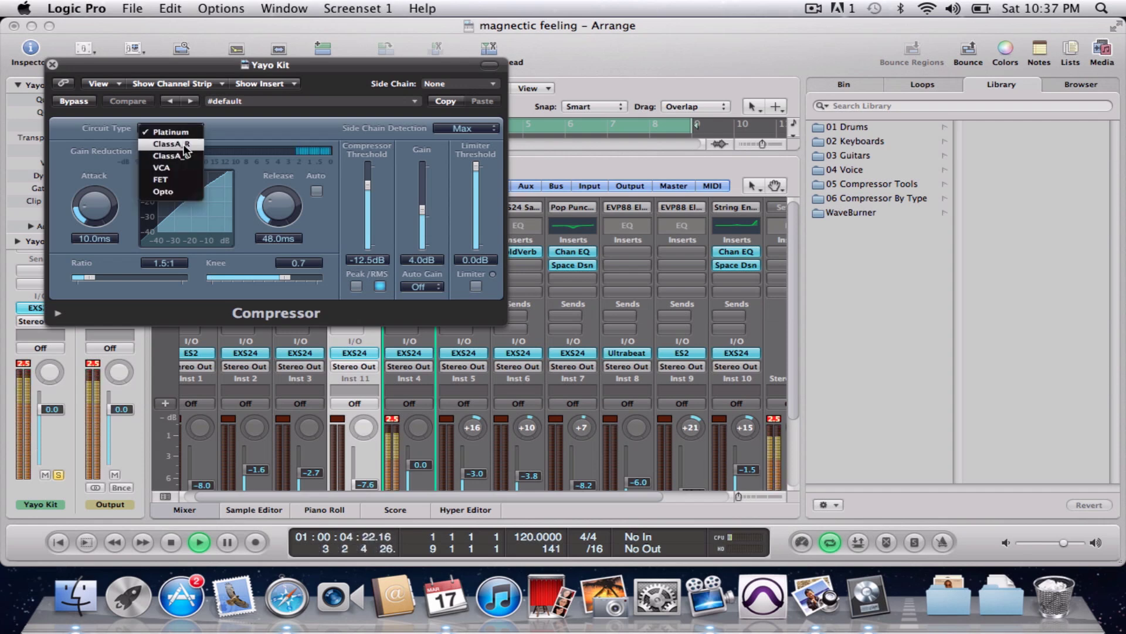
pyautogui.click(185, 146)
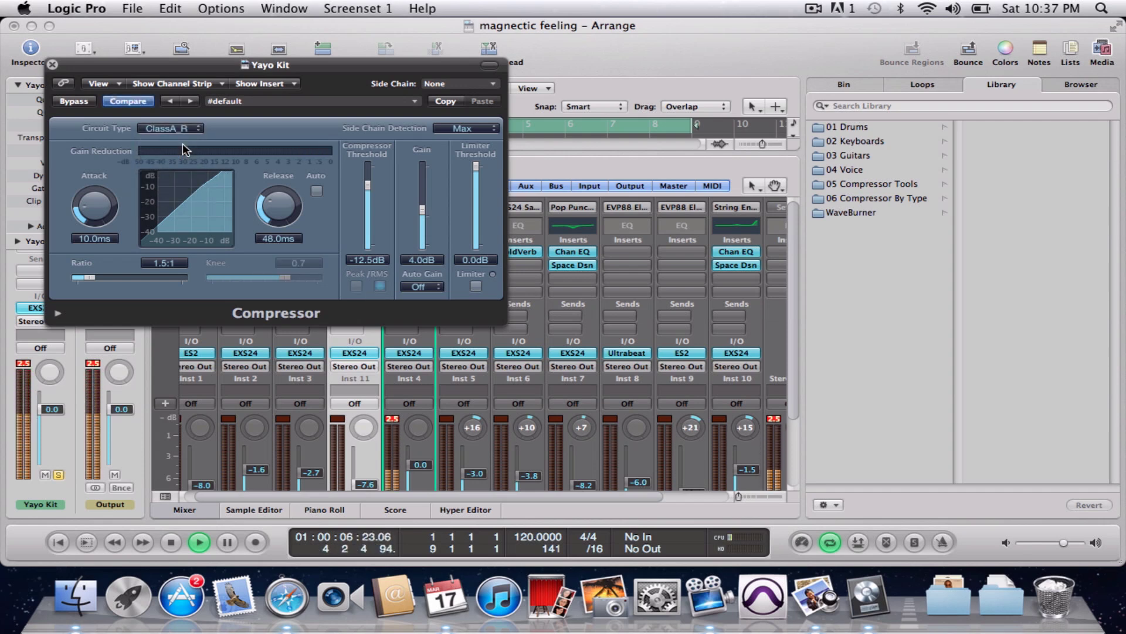
pyautogui.click(178, 129)
pyautogui.click(187, 145)
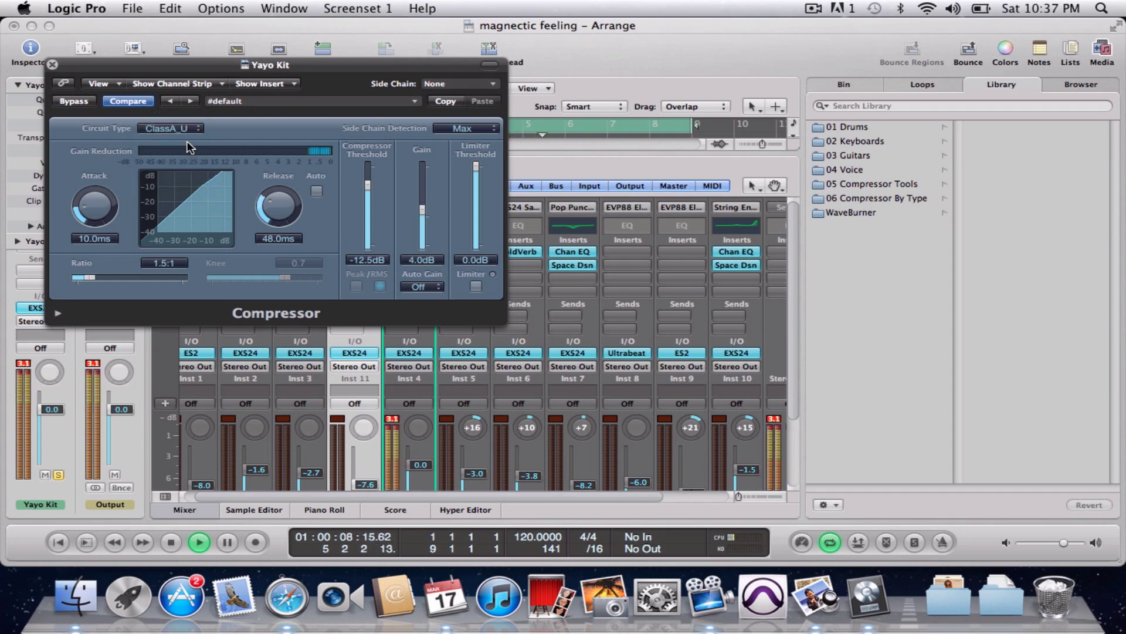
pyautogui.click(187, 128)
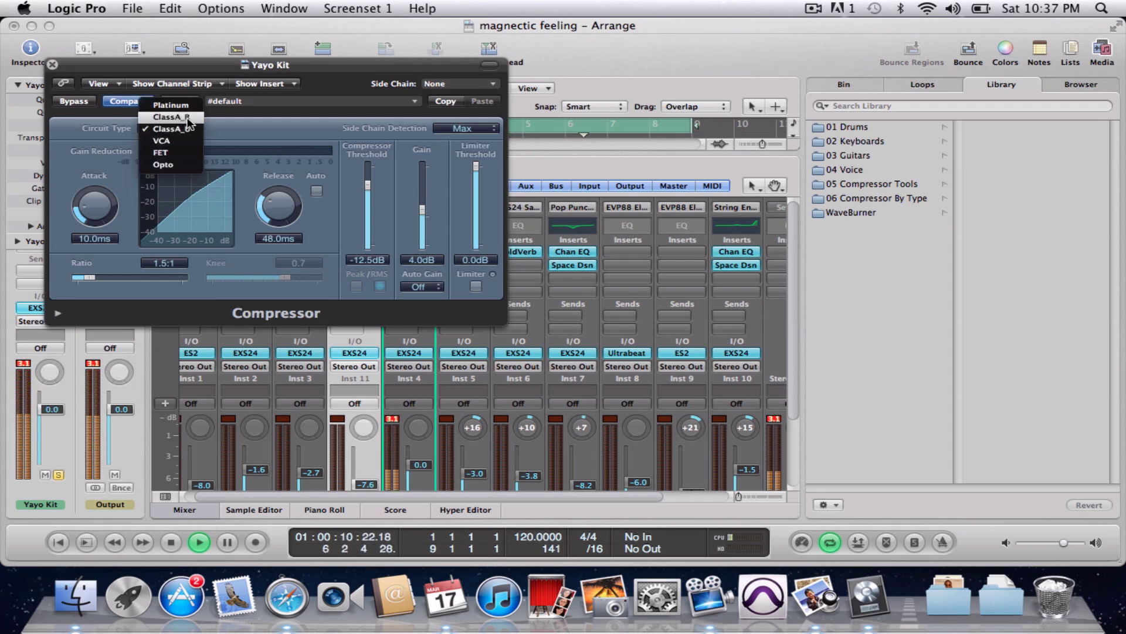
pyautogui.click(185, 108)
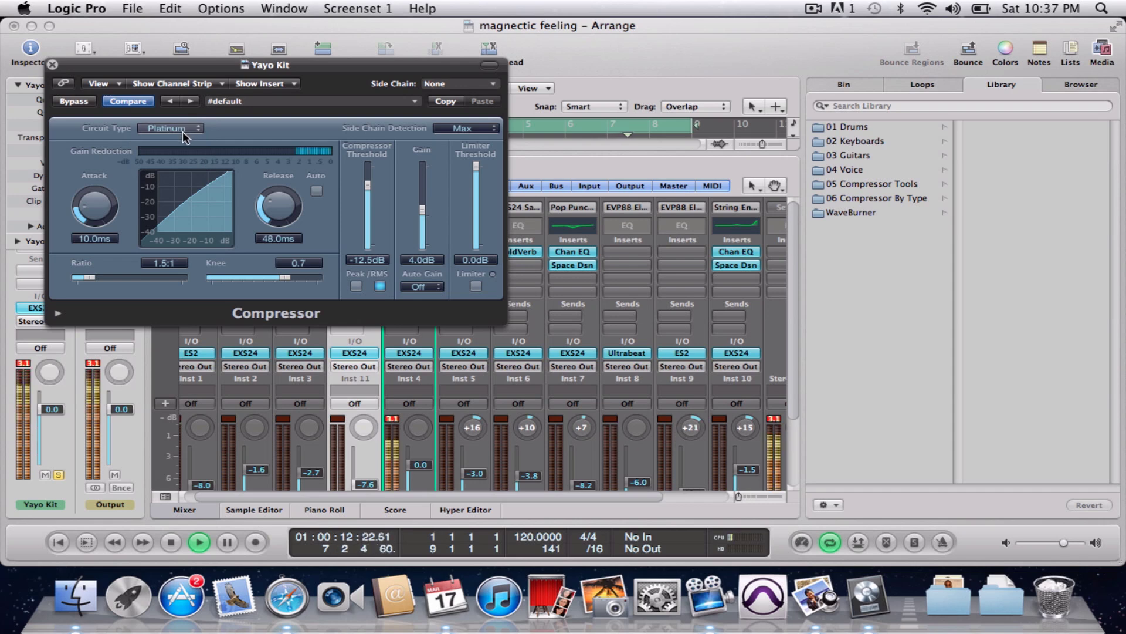
pyautogui.click(52, 64)
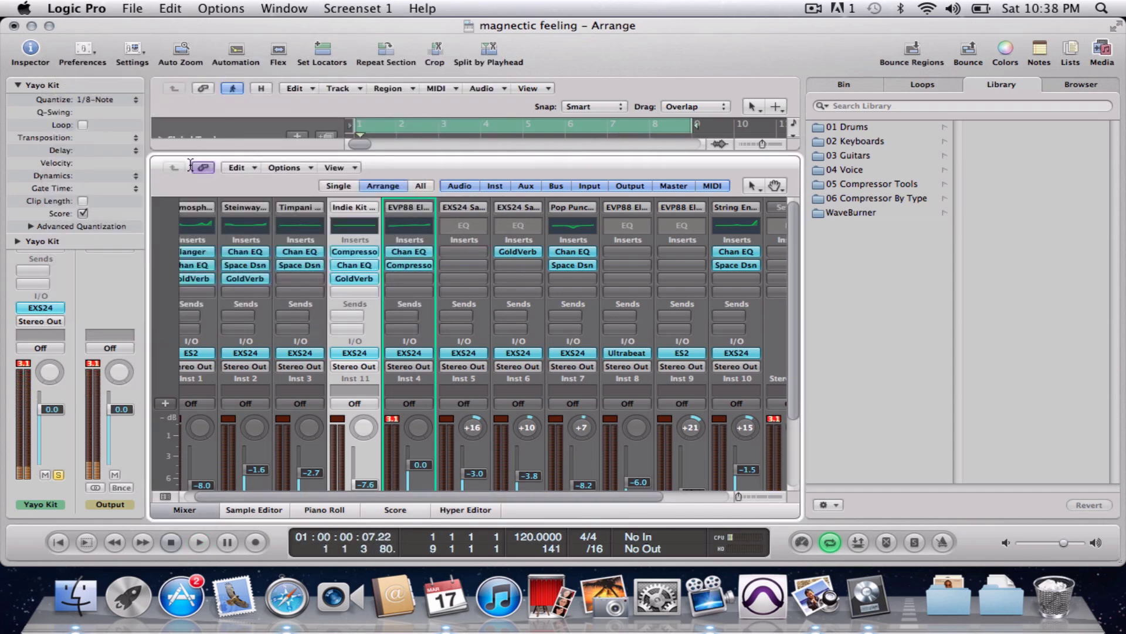
# - Switch the solo from Yayo Kit to Marcato Strings during playback and bring up its channel in the mixer
pyautogui.click(202, 512)
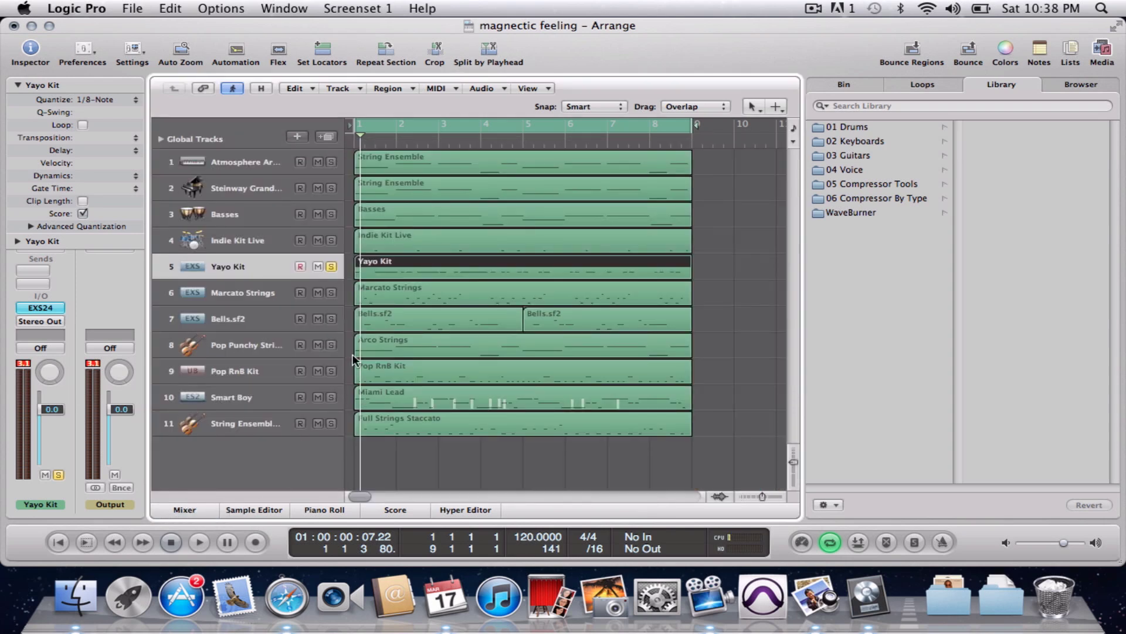
pyautogui.press('space')
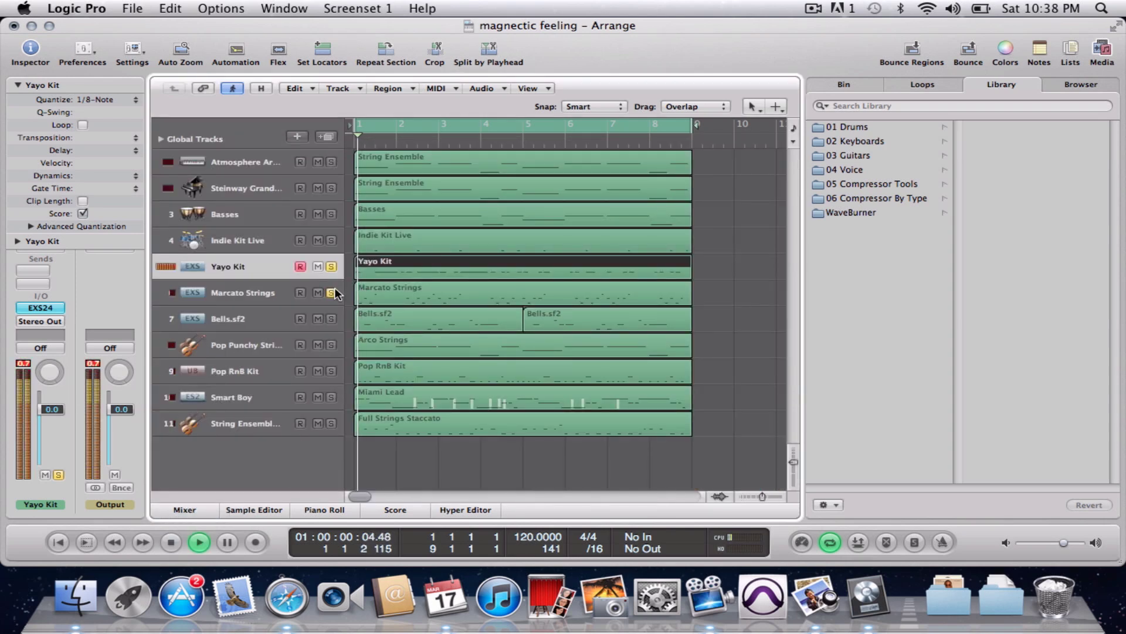
pyautogui.click(331, 269)
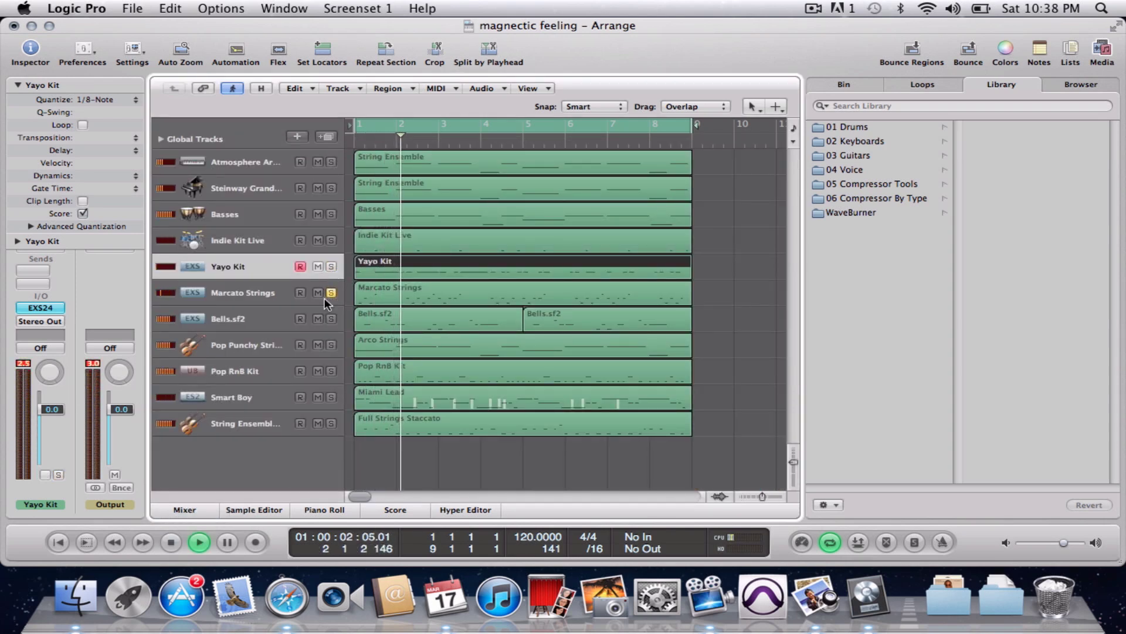
pyautogui.click(324, 297)
pyautogui.click(184, 510)
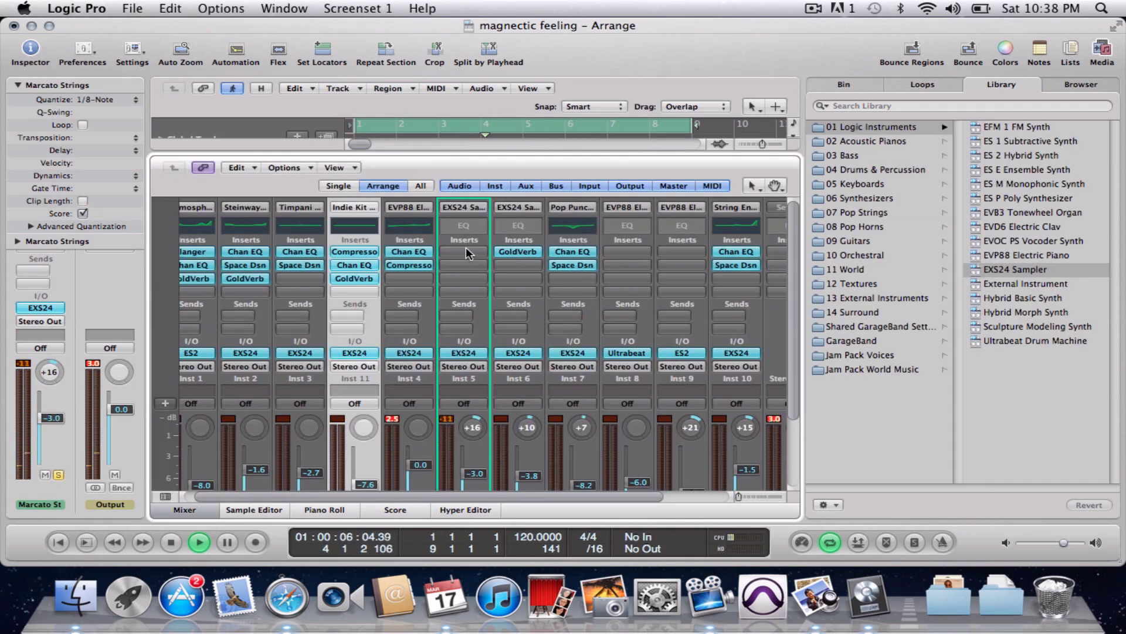
# - Add a Channel EQ to Marcato Strings, setting 10200 Hz to +5.5 dB, 58 Hz to -9.5 dB, and 2250 Hz to +5.0 dB
pyautogui.doubleClick(472, 229)
pyautogui.press('space')
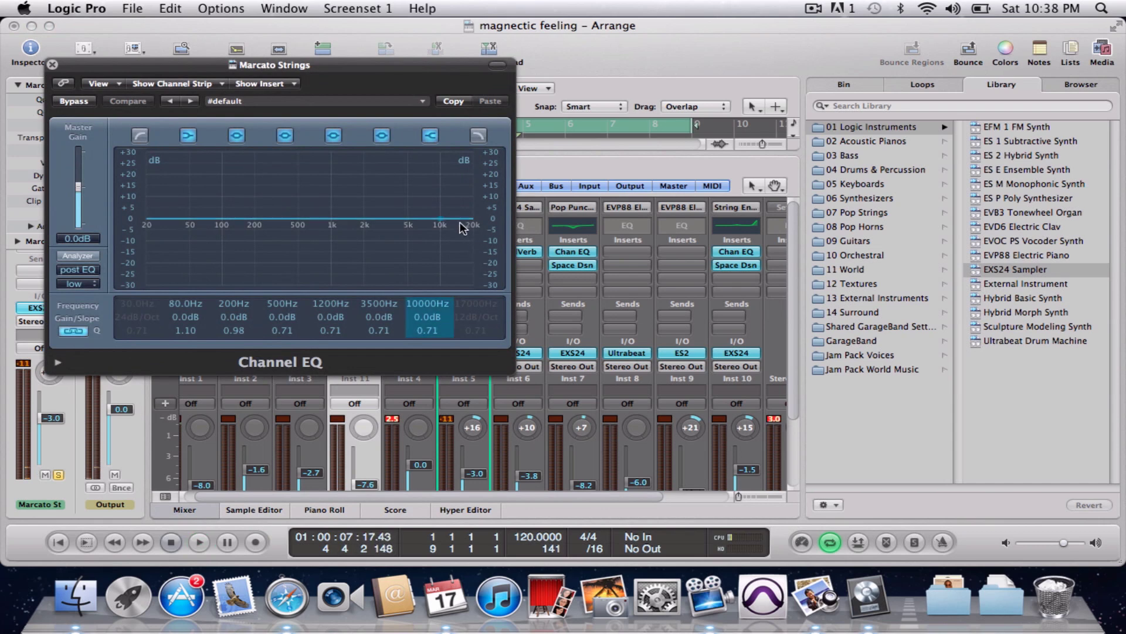
pyautogui.moveTo(441, 226); pyautogui.dragTo(441, 203)
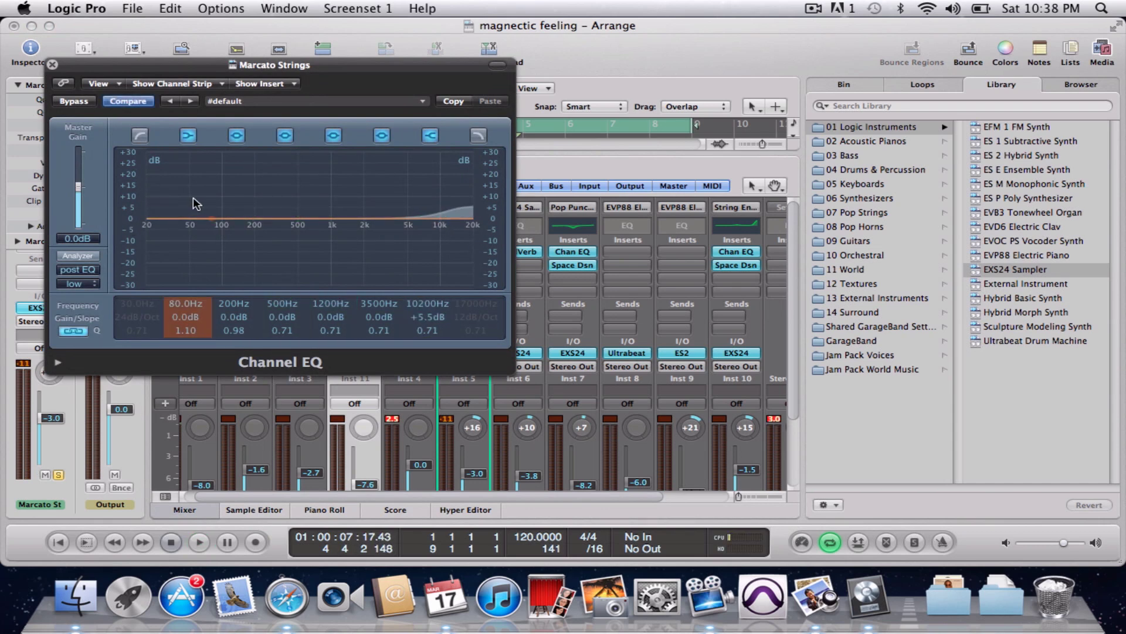
pyautogui.press('space')
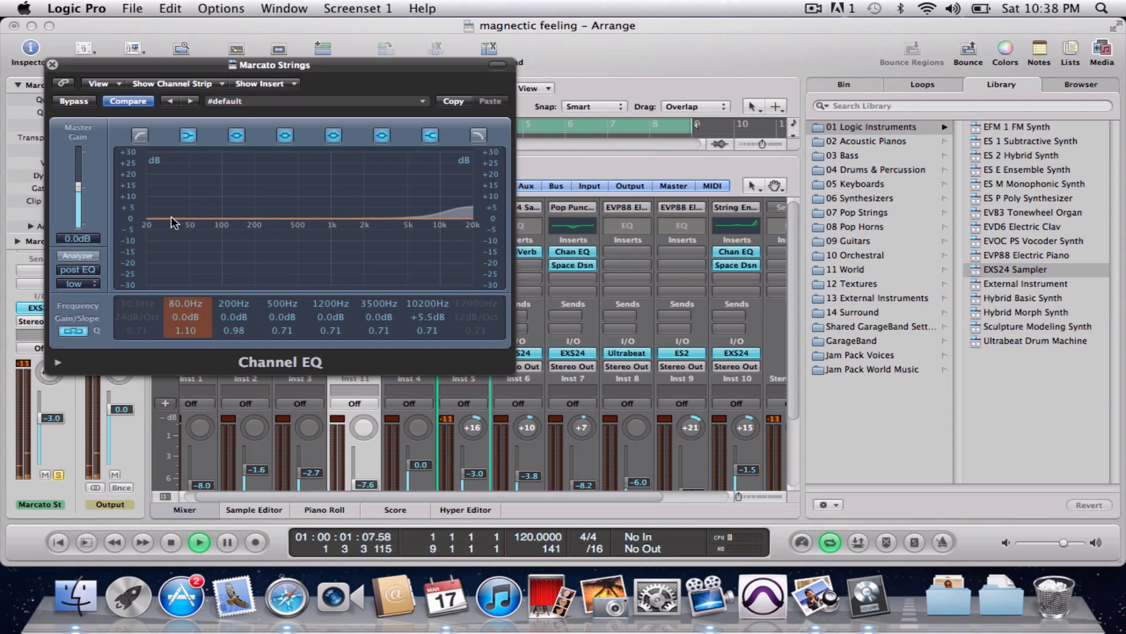
pyautogui.moveTo(170, 217); pyautogui.dragTo(151, 245)
pyautogui.moveTo(393, 226); pyautogui.dragTo(371, 207)
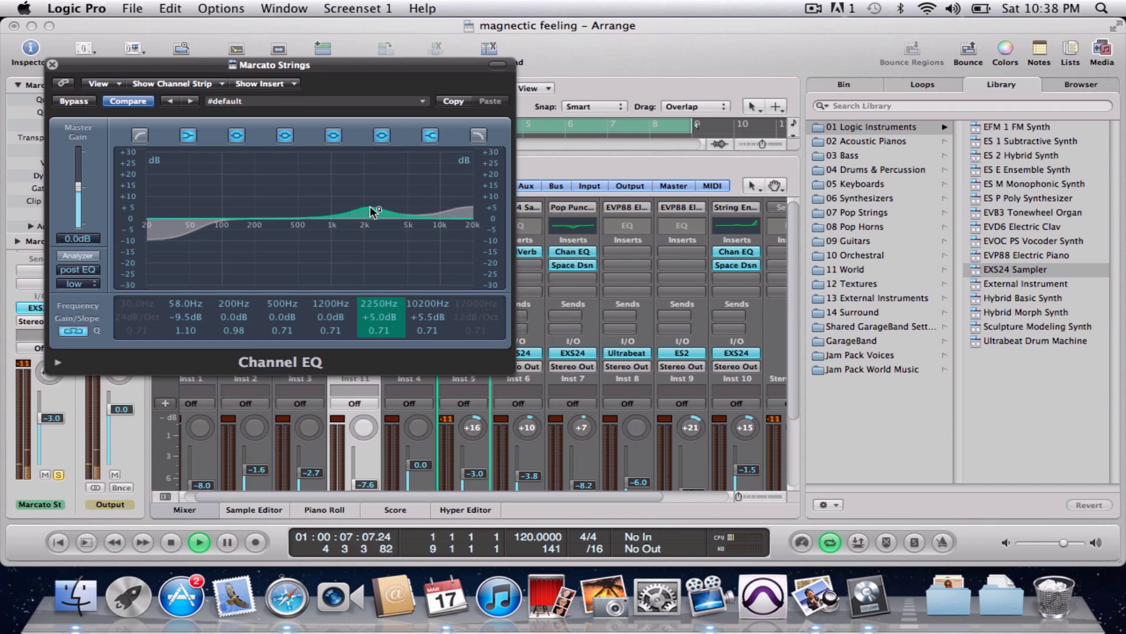
pyautogui.click(52, 65)
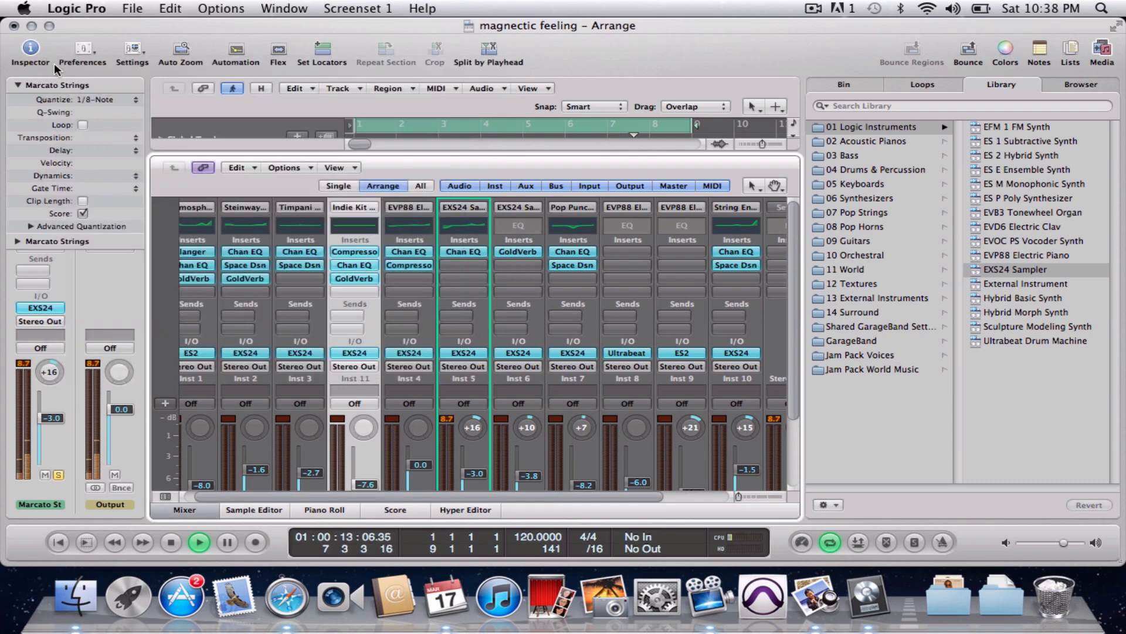
# - Insert a stereo GoldVerb below the Channel EQ on Marcato Strings and set its mix to 15%
pyautogui.click(454, 267)
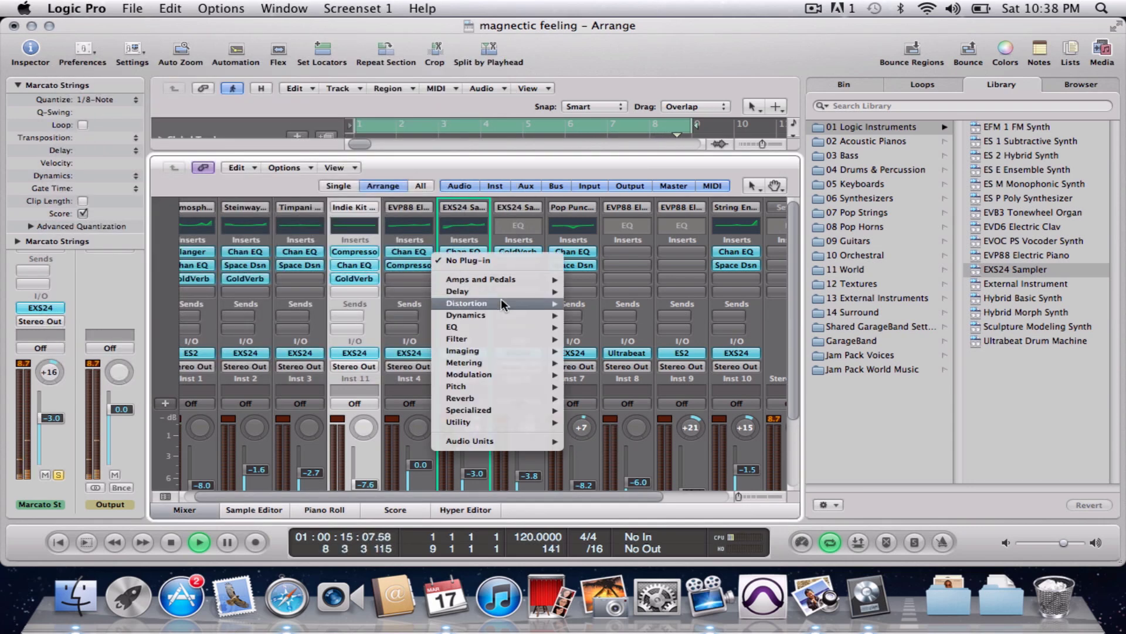
pyautogui.moveTo(514, 320)
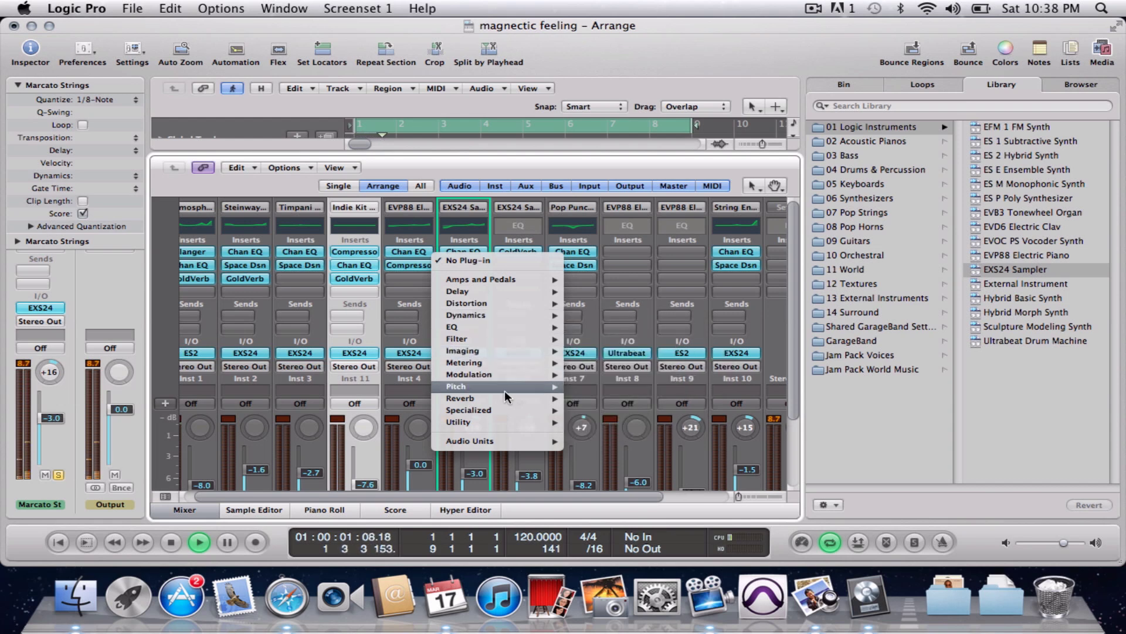
pyautogui.moveTo(506, 399)
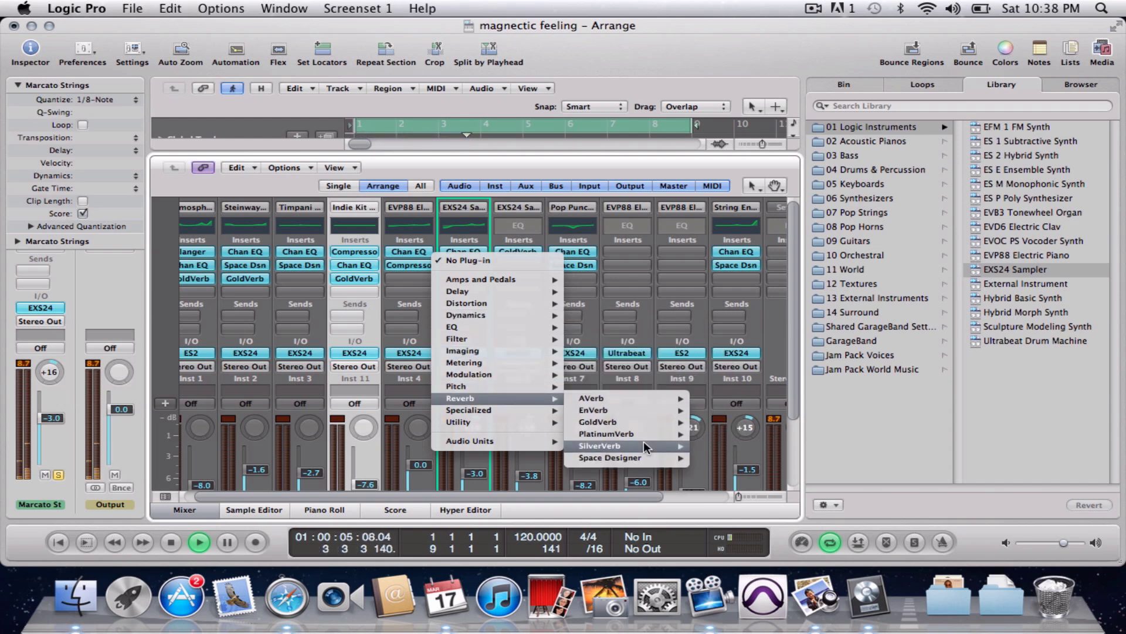
pyautogui.moveTo(646, 422)
pyautogui.click(717, 422)
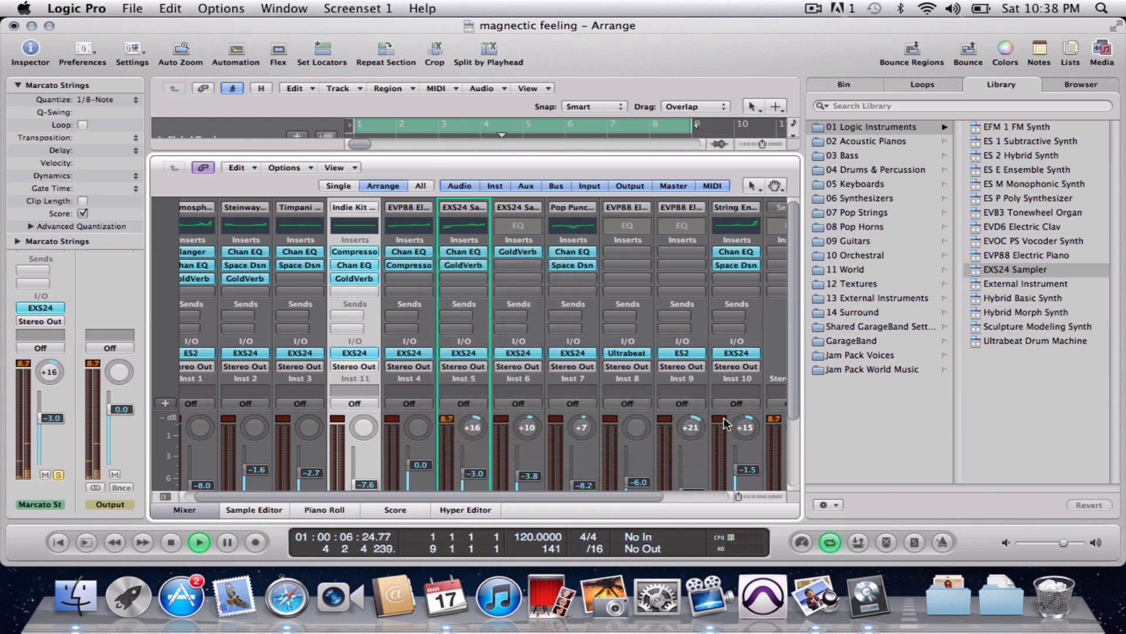
pyautogui.moveTo(415, 233); pyautogui.dragTo(415, 244)
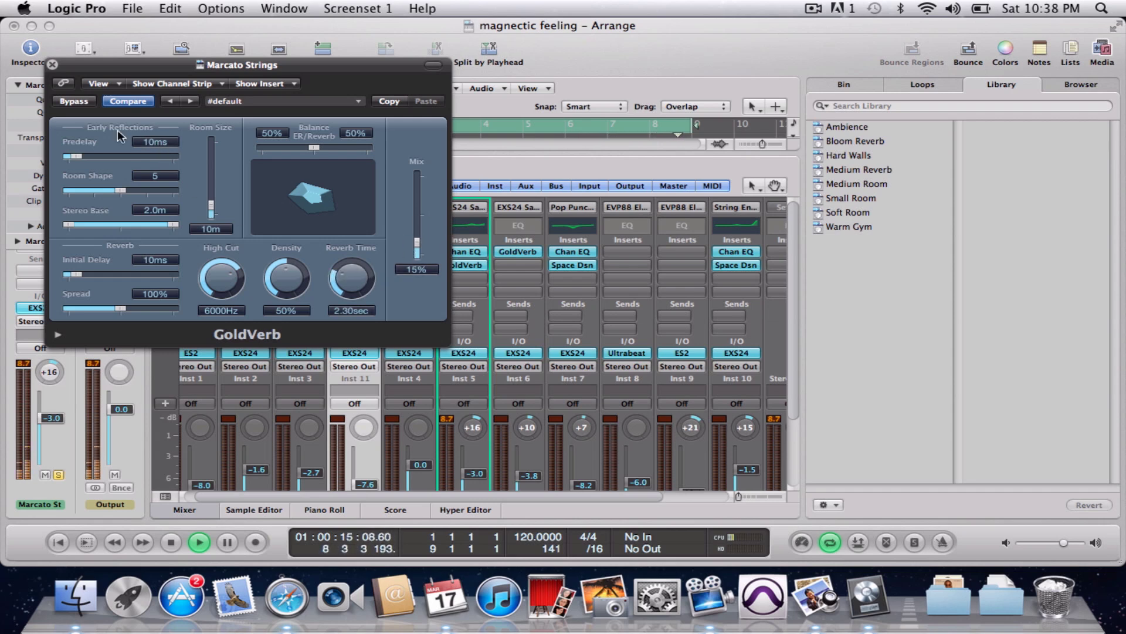
pyautogui.click(52, 65)
# - Stop playback, return to the arrangement, solo the first six tracks, and play them together from the start
pyautogui.click(252, 121)
pyautogui.press('space')
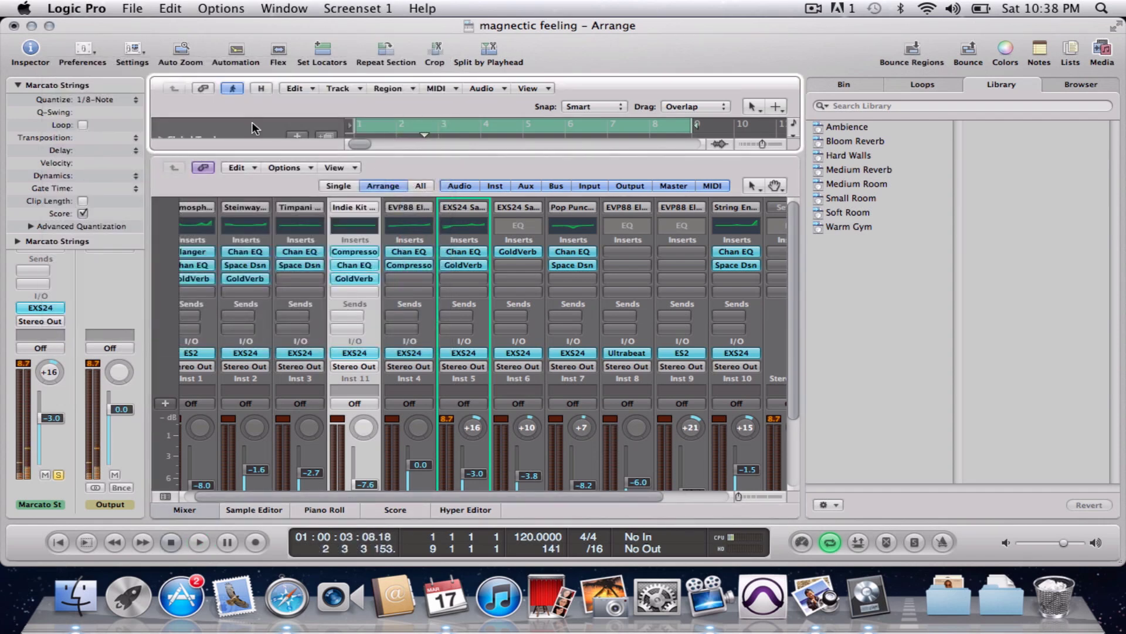
pyautogui.click(197, 509)
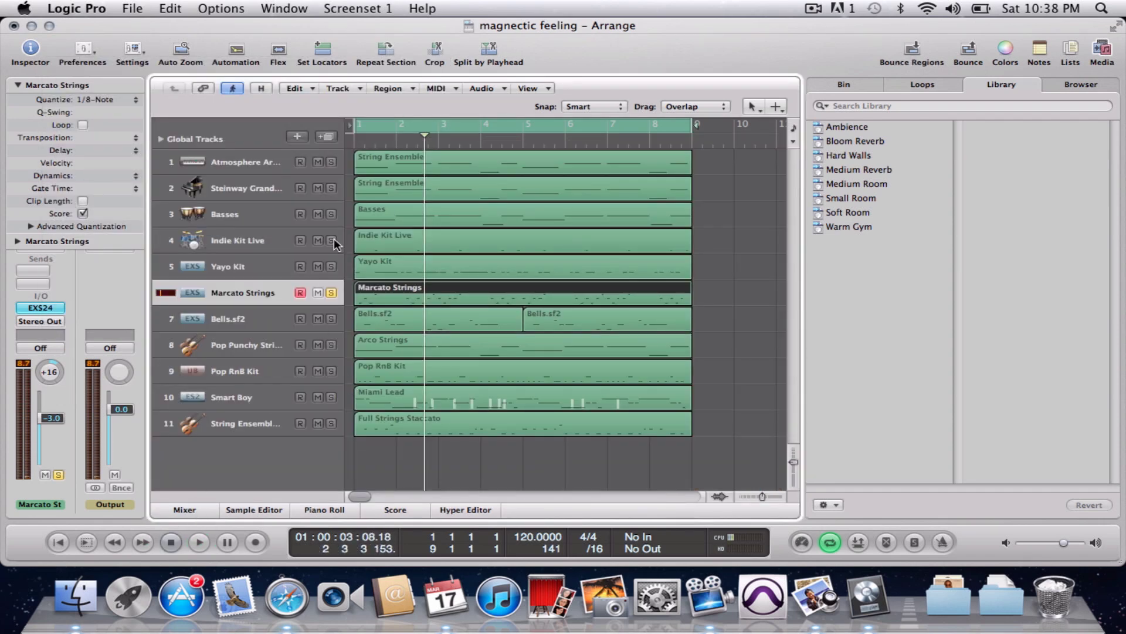
pyautogui.click(332, 193)
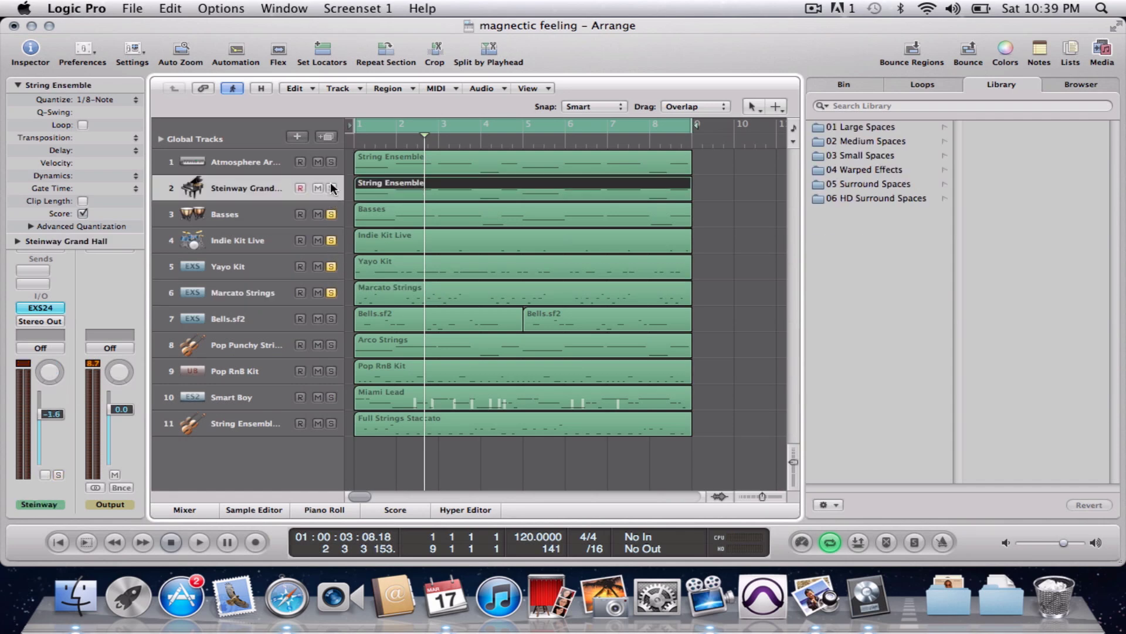
pyautogui.press('Return')
pyautogui.press('space')
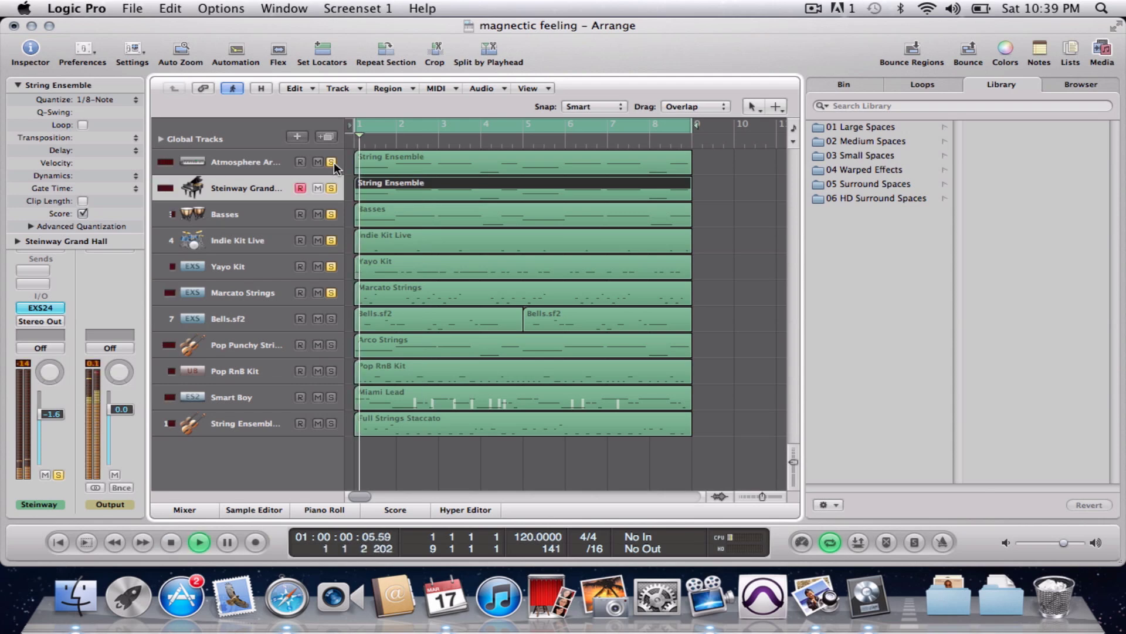
# - Add Bells.sf2 through the last String Ensemble track to the solo, listen to the full mix, and stop playback
pyautogui.click(392, 447)
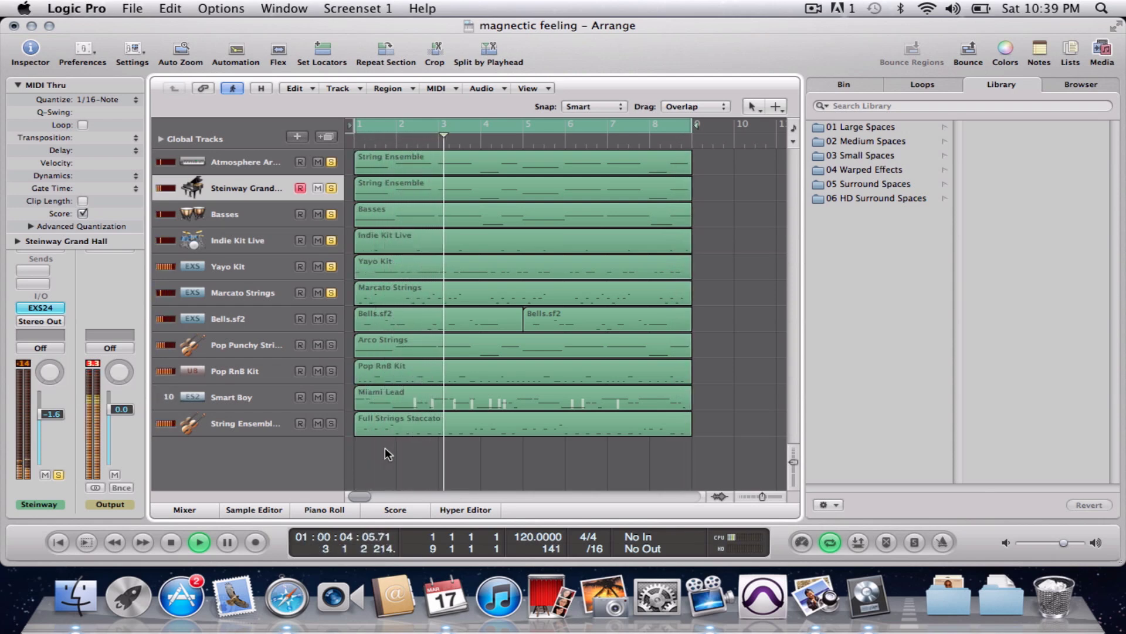
pyautogui.click(332, 319)
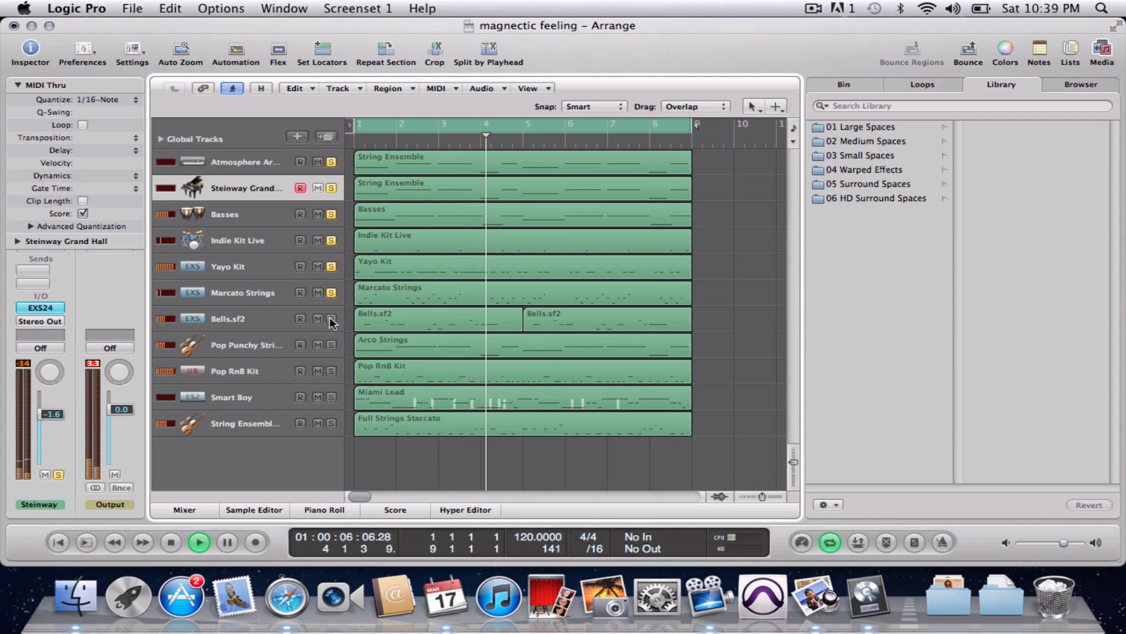
pyautogui.click(332, 345)
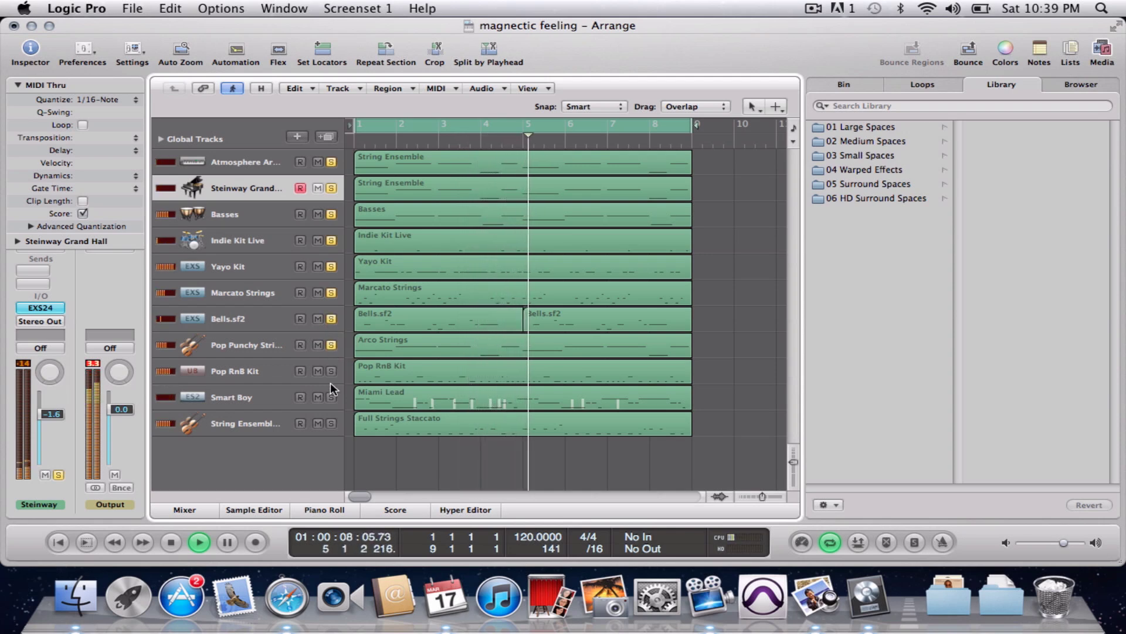
pyautogui.click(332, 371)
pyautogui.click(331, 397)
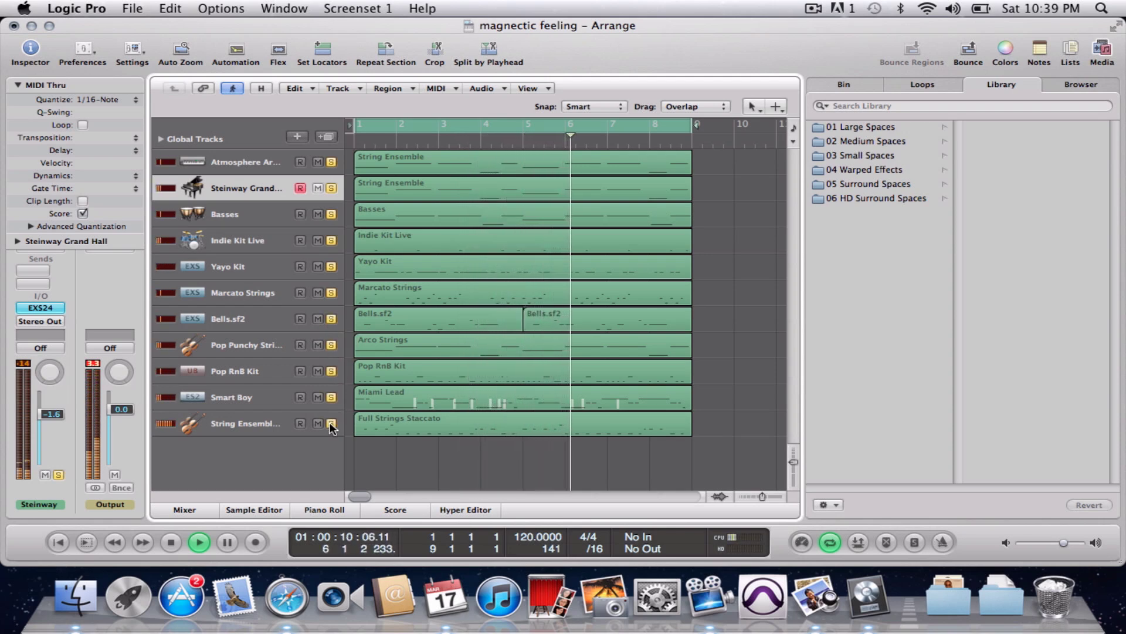
pyautogui.click(330, 423)
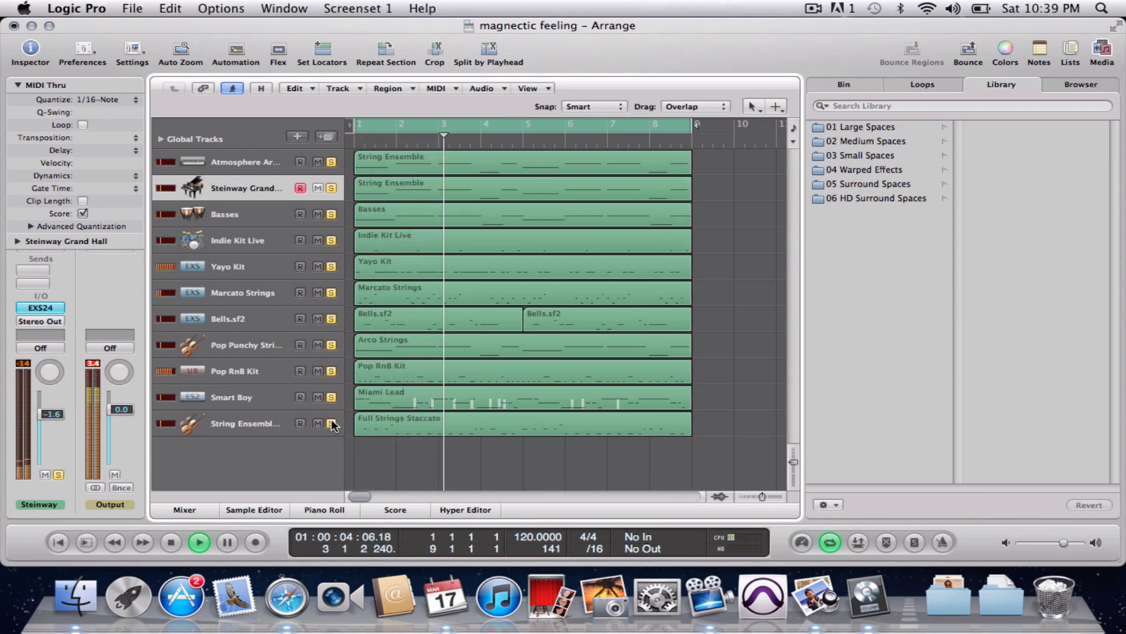
pyautogui.press('space')
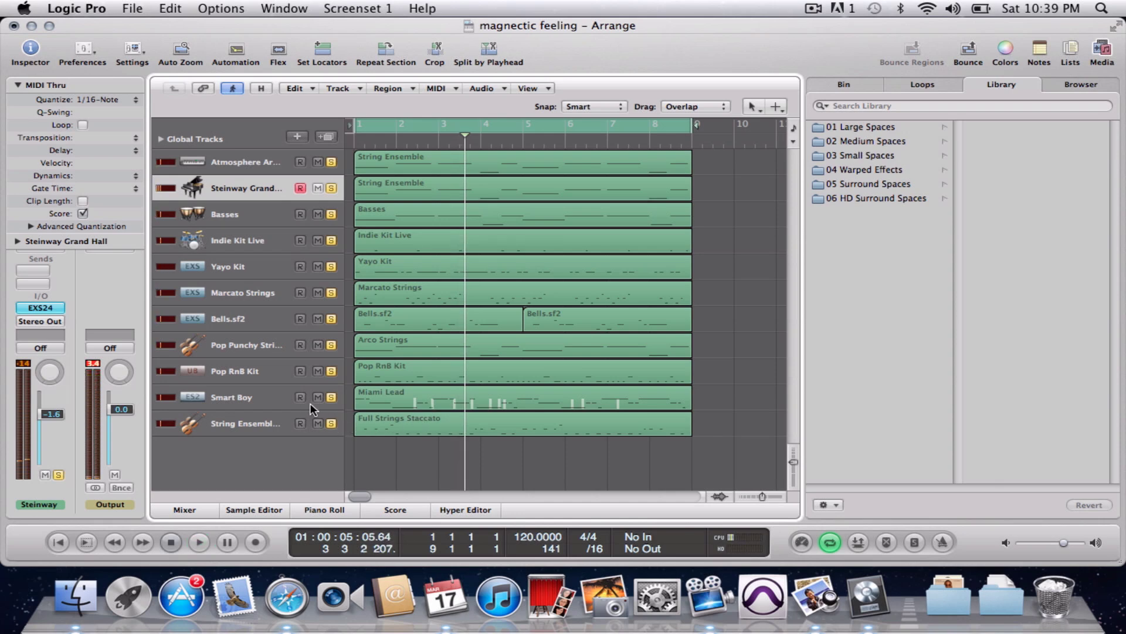
# - Unsolo the tracks from Bells.sf2 down to the last String Ensemble, keeping only the first six soloed
pyautogui.click(331, 371)
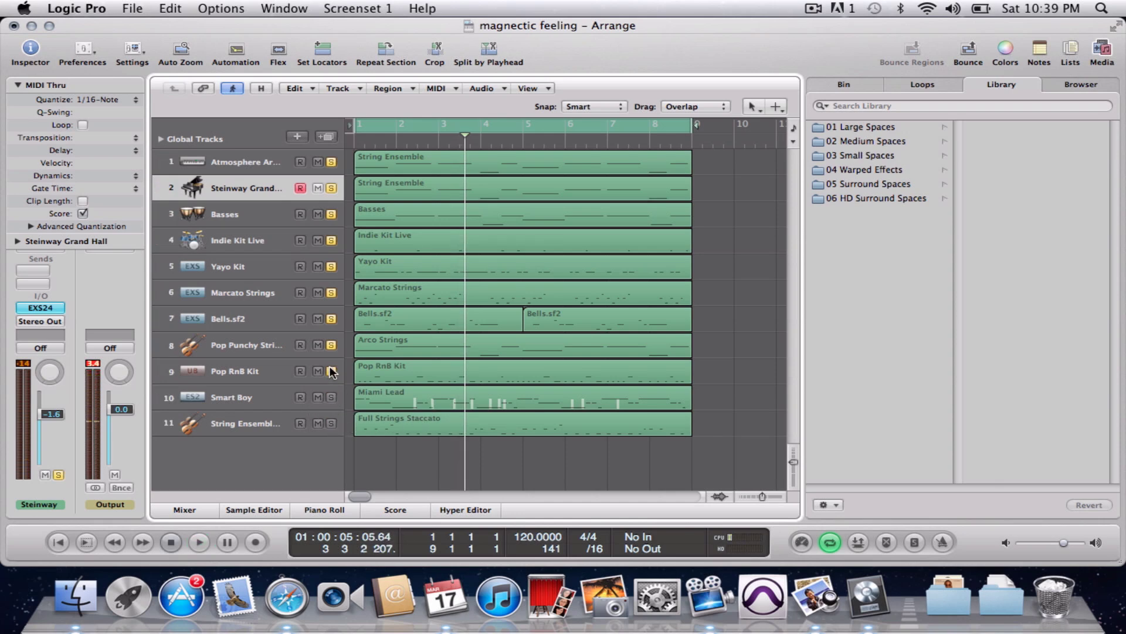
pyautogui.click(332, 319)
pyautogui.click(330, 293)
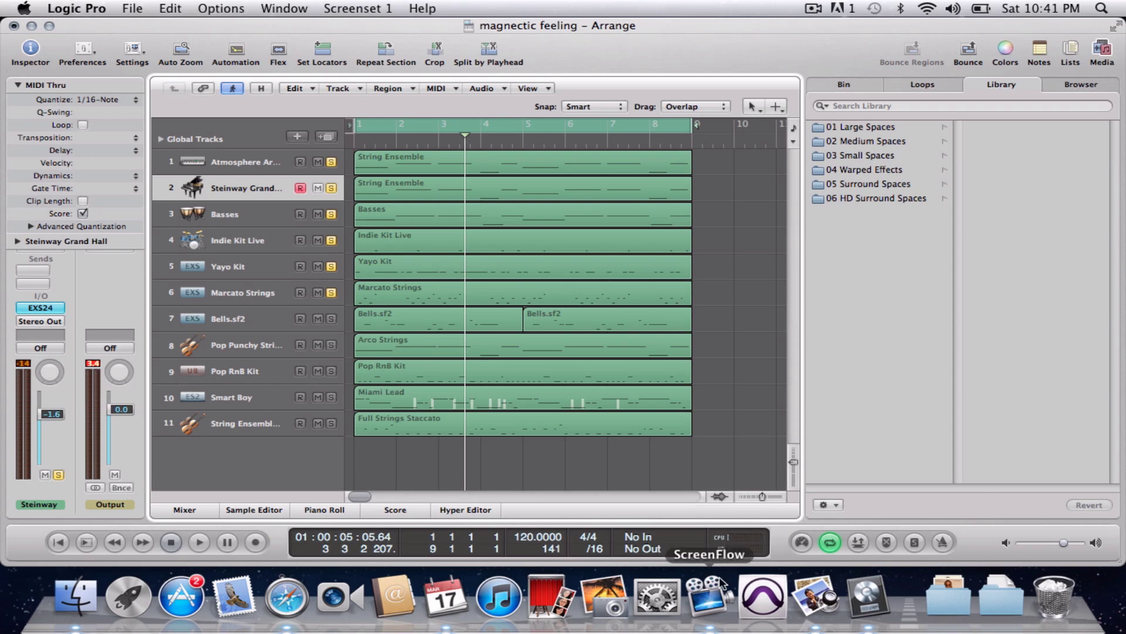
# - Keep the current project open, switch to ScreenFlow, and bring up its file commands
pyautogui.press('super+n')
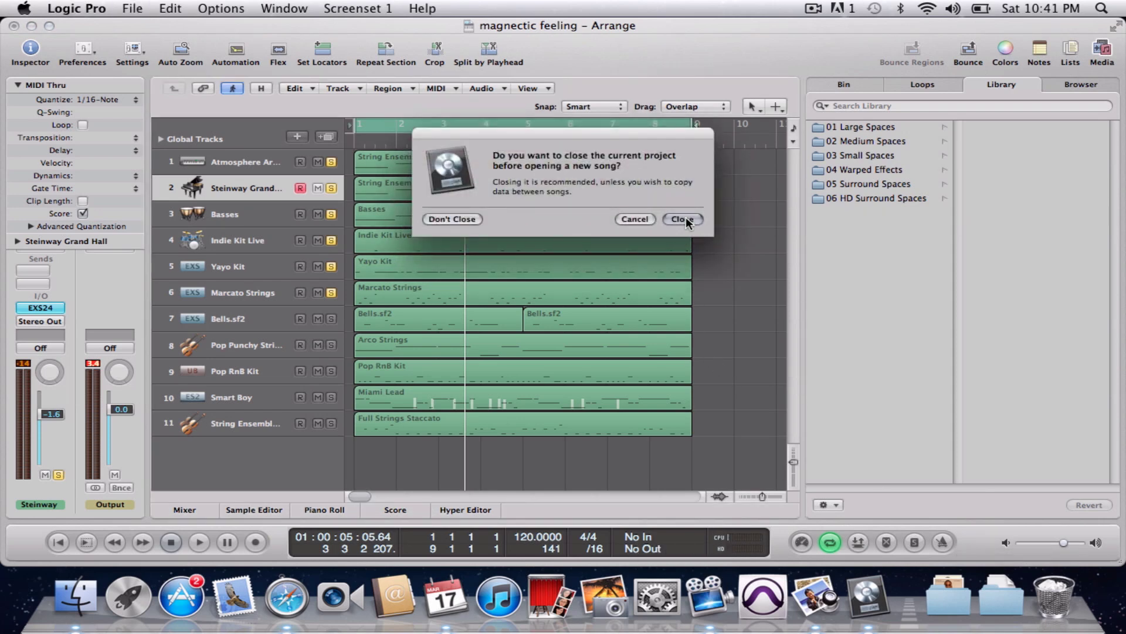
pyautogui.click(635, 219)
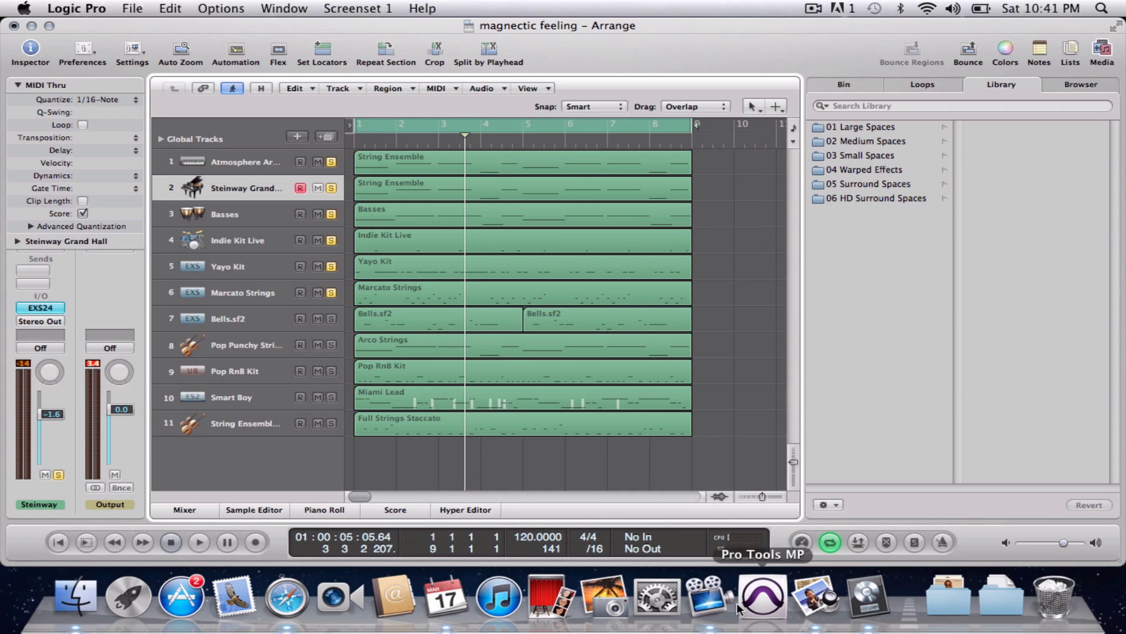
pyautogui.click(707, 595)
pyautogui.click(107, 12)
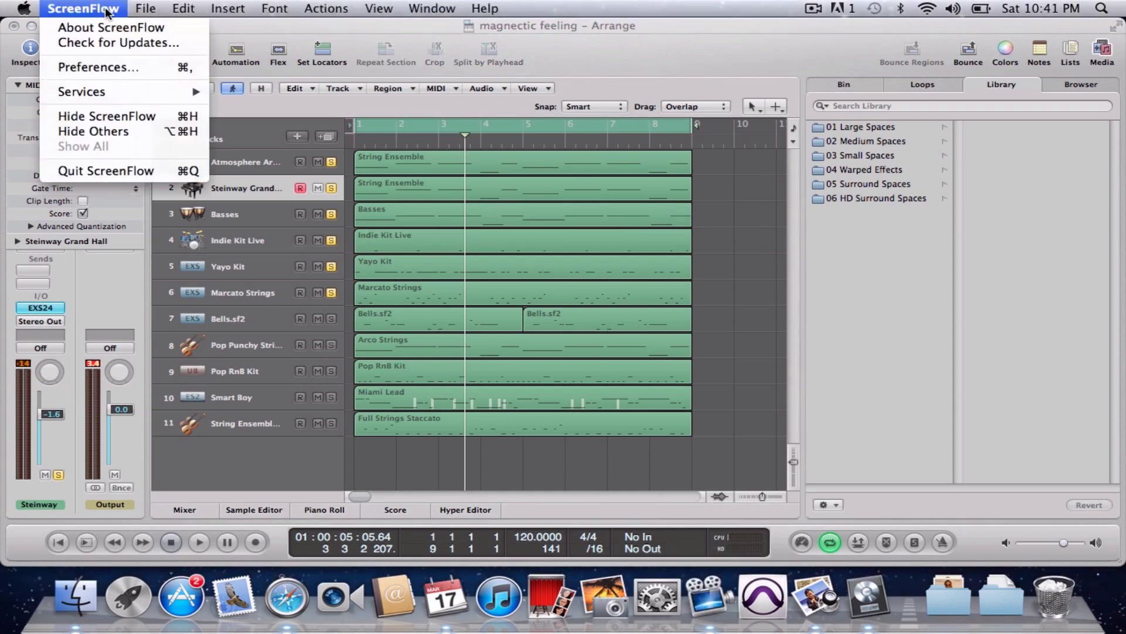
pyautogui.moveTo(145, 8)
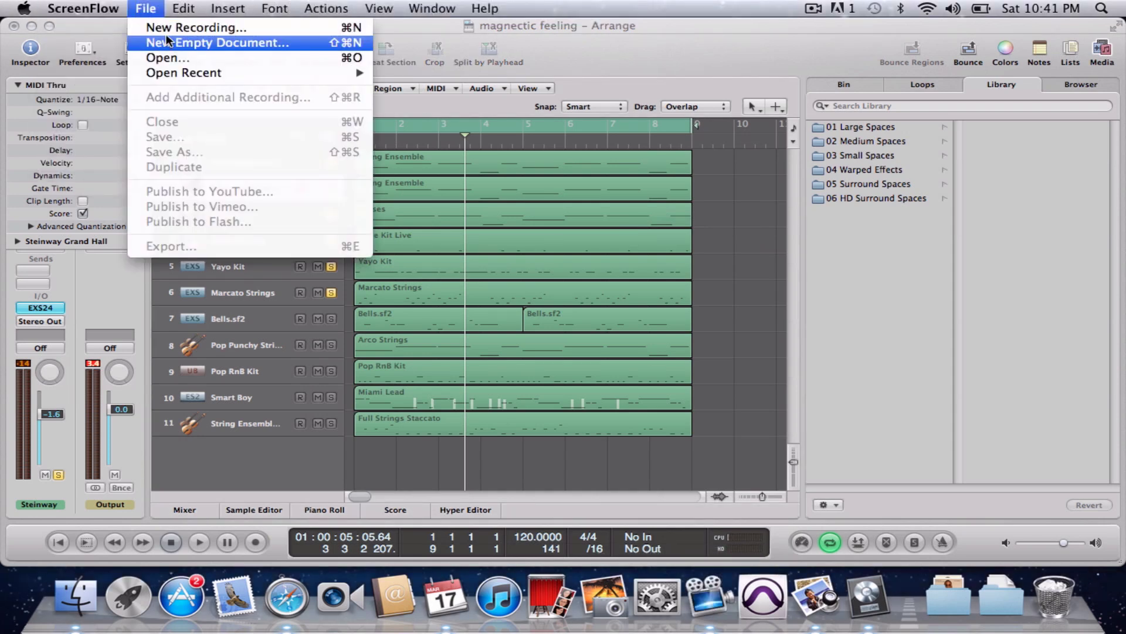